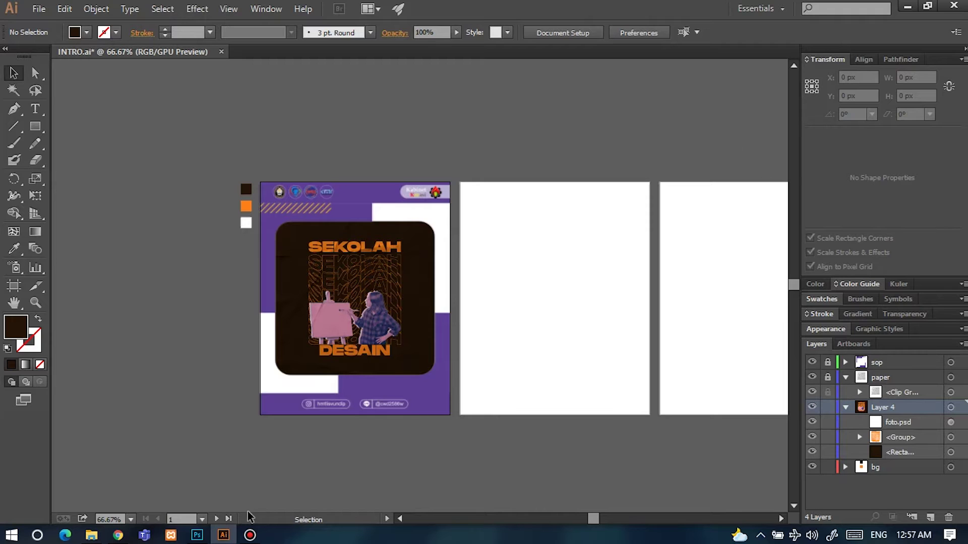
Switch to Chrome and review Illustrator's minimum Windows requirements for RAM, processor and operating system.
left_click(121, 536)
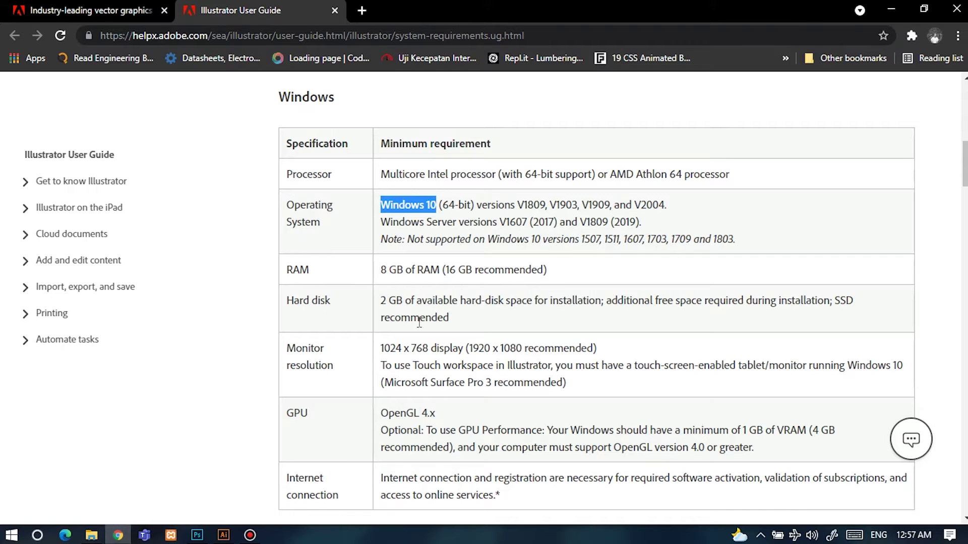
left_click_drag(382, 270, 439, 271)
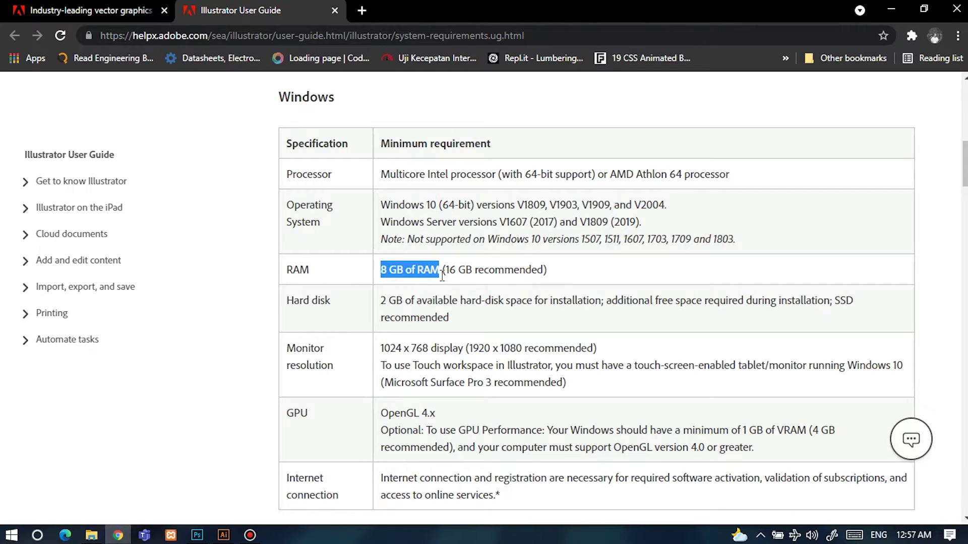
triple_click(384, 174)
double_click(423, 175)
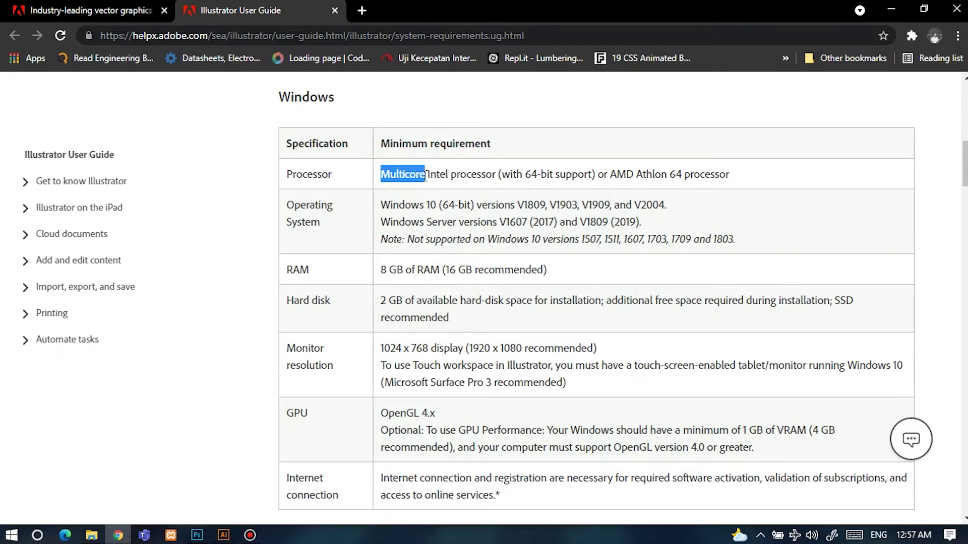
left_click_drag(382, 205, 440, 206)
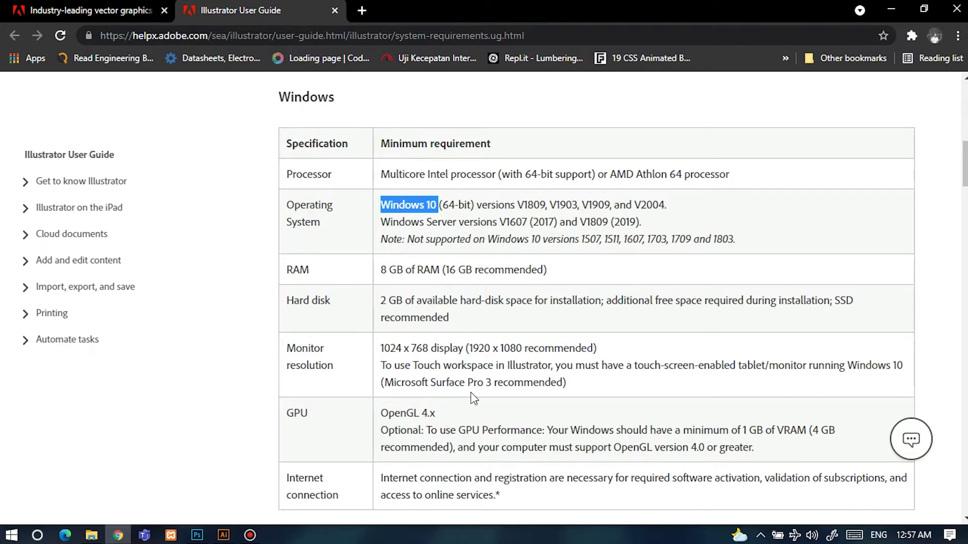
scroll(470, 392, "up", 1)
scroll(474, 399, "down", 1)
scroll(473, 398, "up", 1)
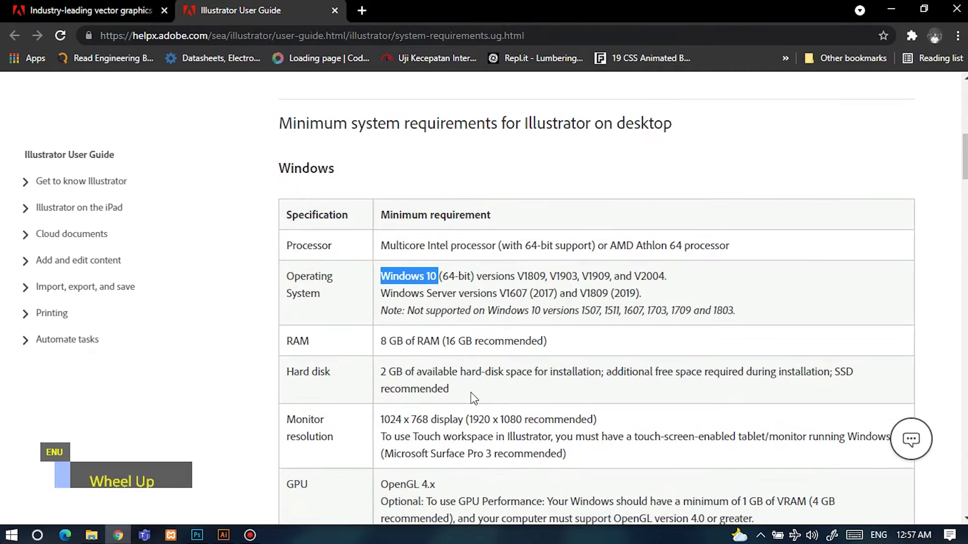
scroll(465, 379, "up", 1)
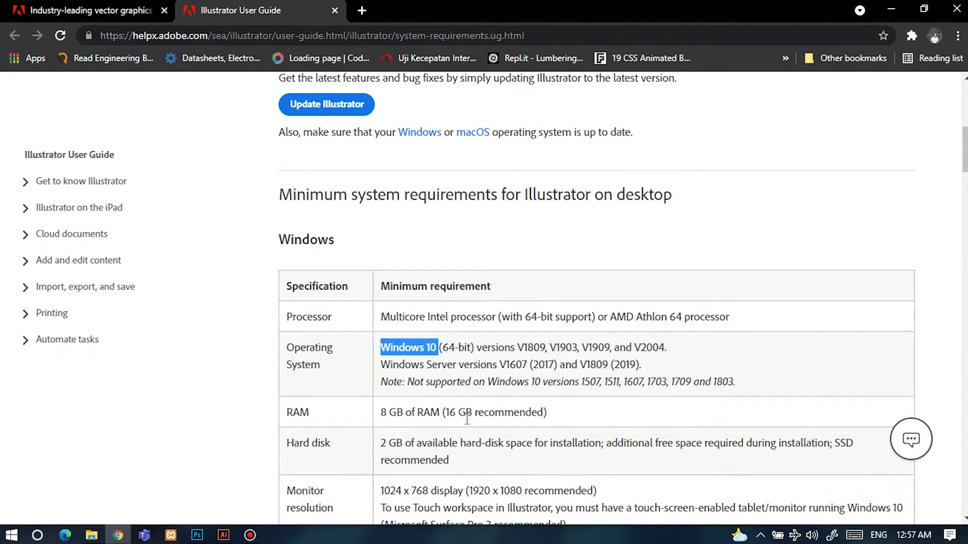
scroll(476, 409, "up", 2)
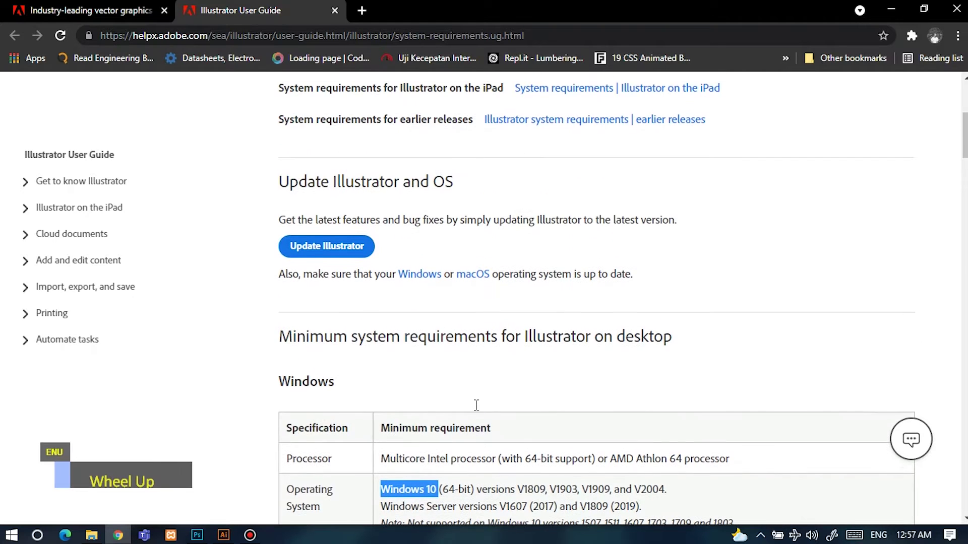
Switch to Illustrator and examine the Sekolah Desain poster on the first artboard at close range.
left_click(223, 535)
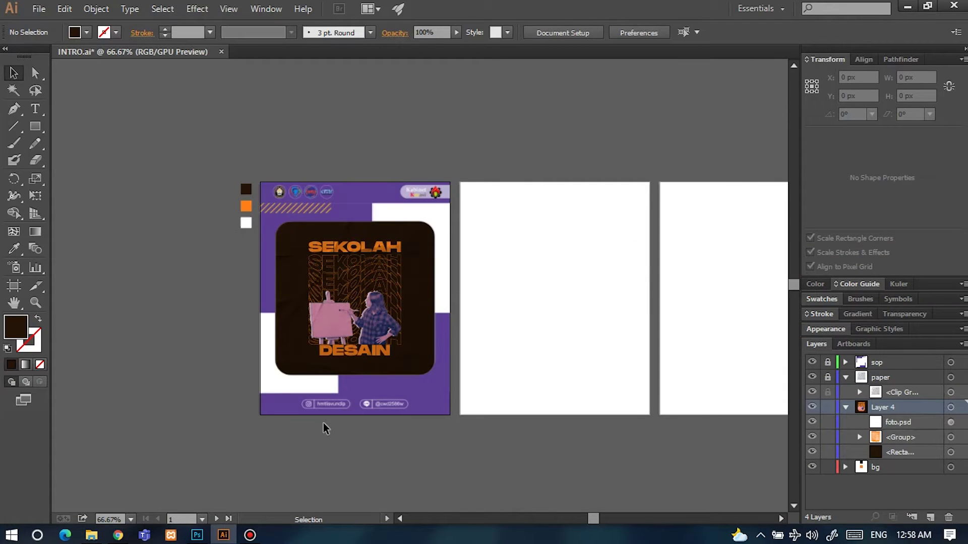
scroll(315, 361, "up", 2)
scroll(358, 381, "up", 4)
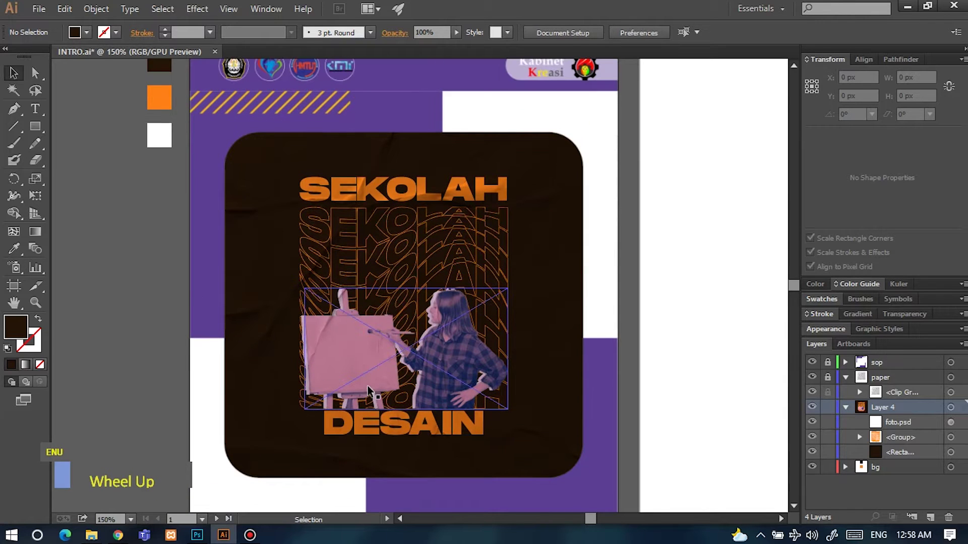
scroll(368, 389, "up", 1)
scroll(370, 377, "left", 1)
scroll(371, 378, "down", 2)
scroll(373, 375, "up", 2)
scroll(381, 373, "down", 2)
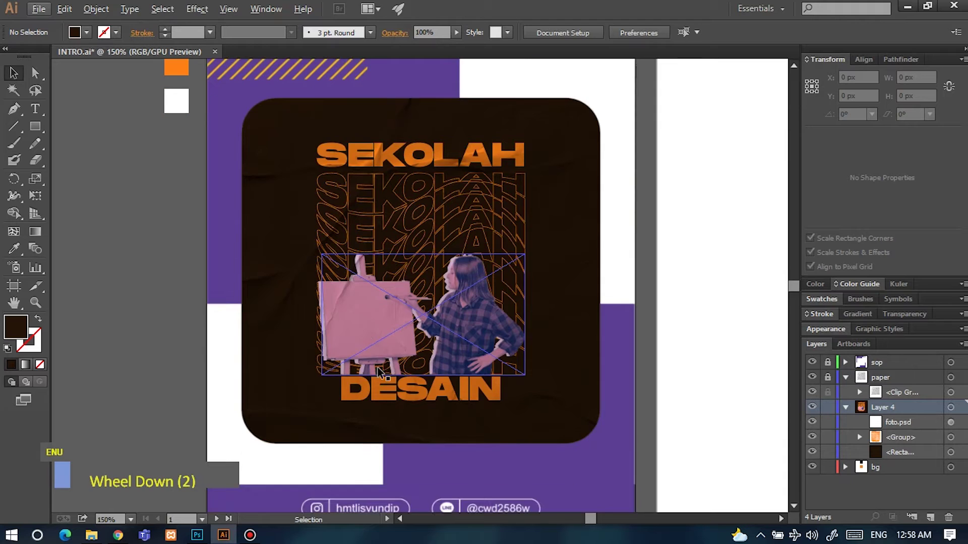
scroll(380, 373, "down", 1)
scroll(411, 375, "up", 1)
scroll(418, 364, "down", 1)
scroll(421, 361, "down", 1)
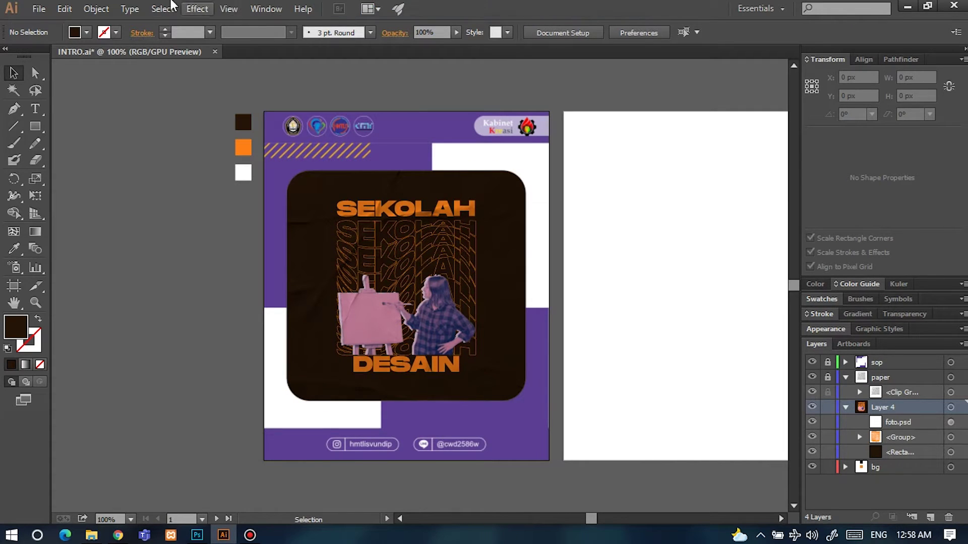
left_click(43, 13)
mouse_move(67, 12)
mouse_move(97, 8)
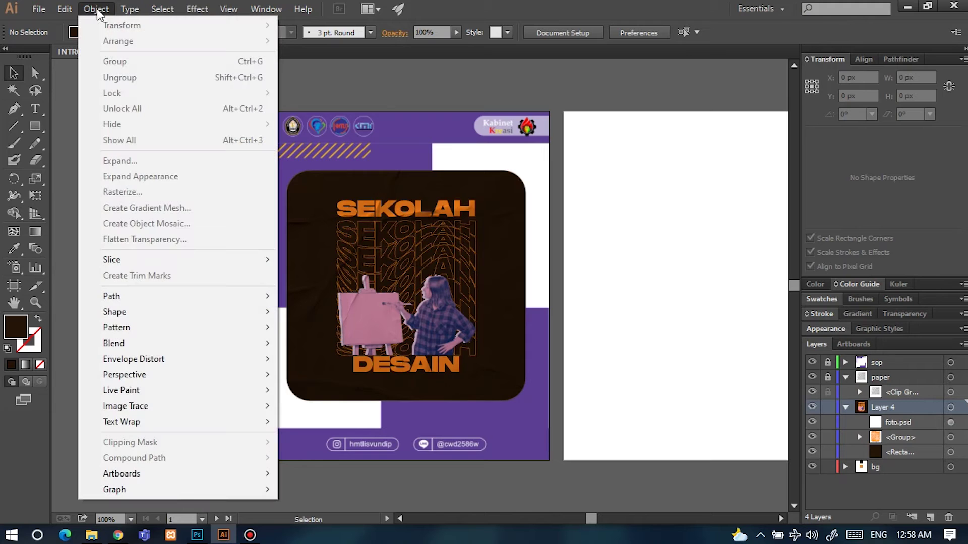
mouse_move(164, 312)
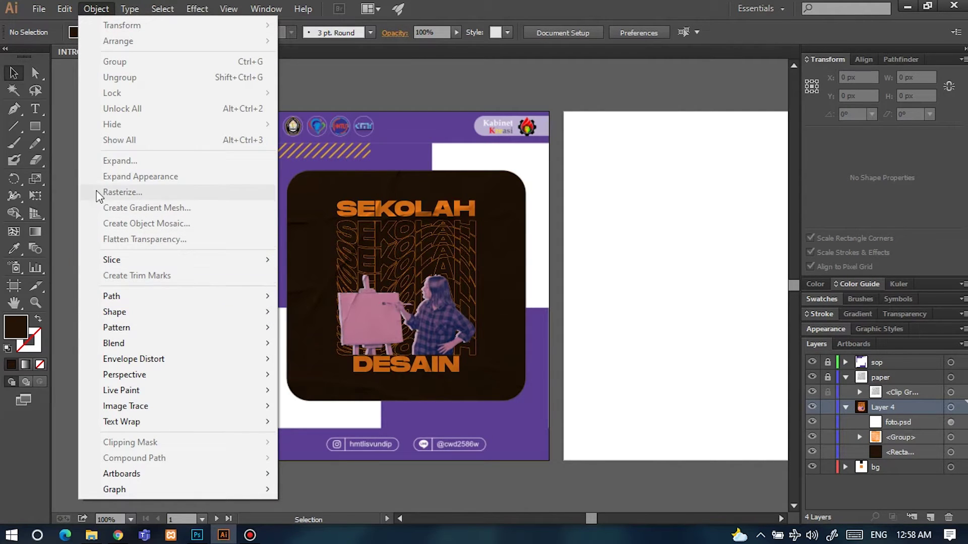
left_click(57, 116)
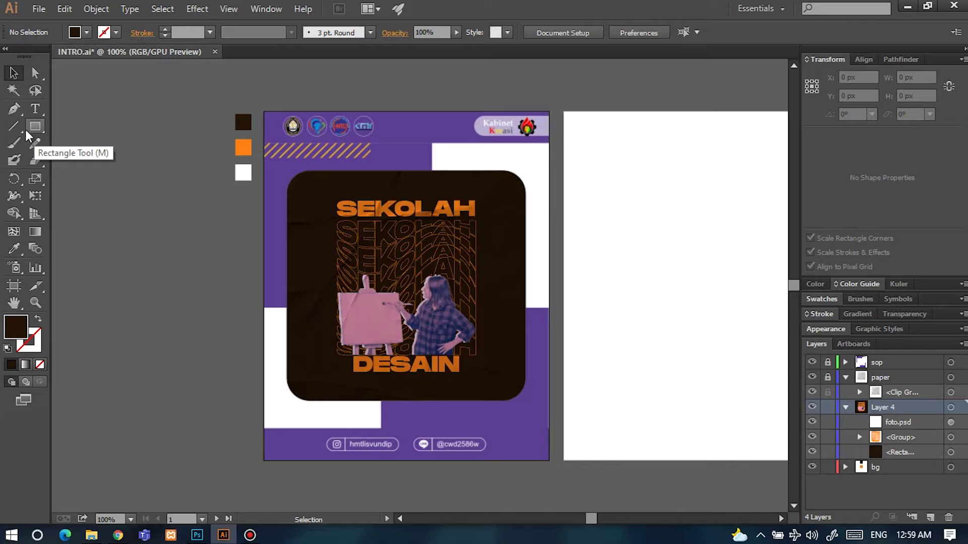
Draw a closed four-point kite shape with the Pen tool on the empty canvas beside the poster.
left_click(18, 112)
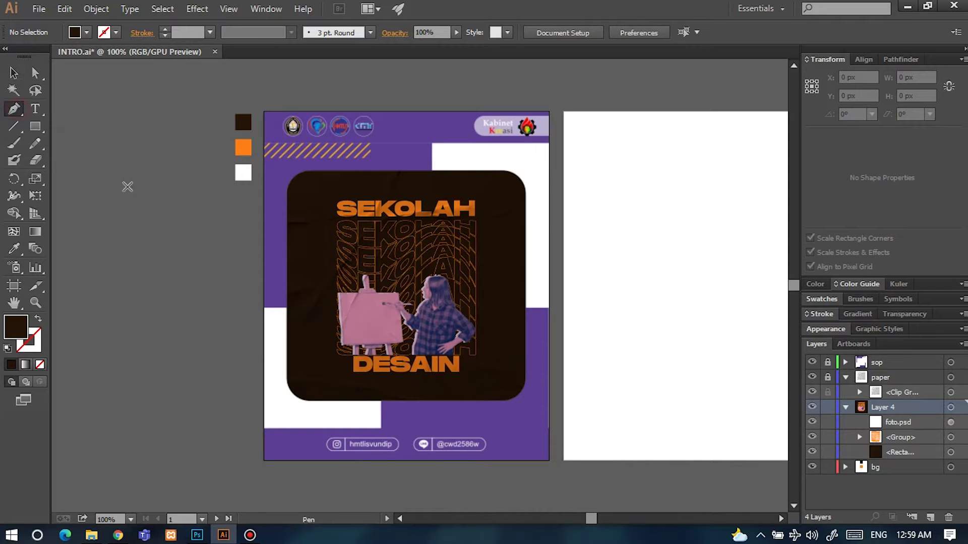
left_click(127, 187)
left_click(107, 242)
left_click(133, 260)
double_click(151, 246)
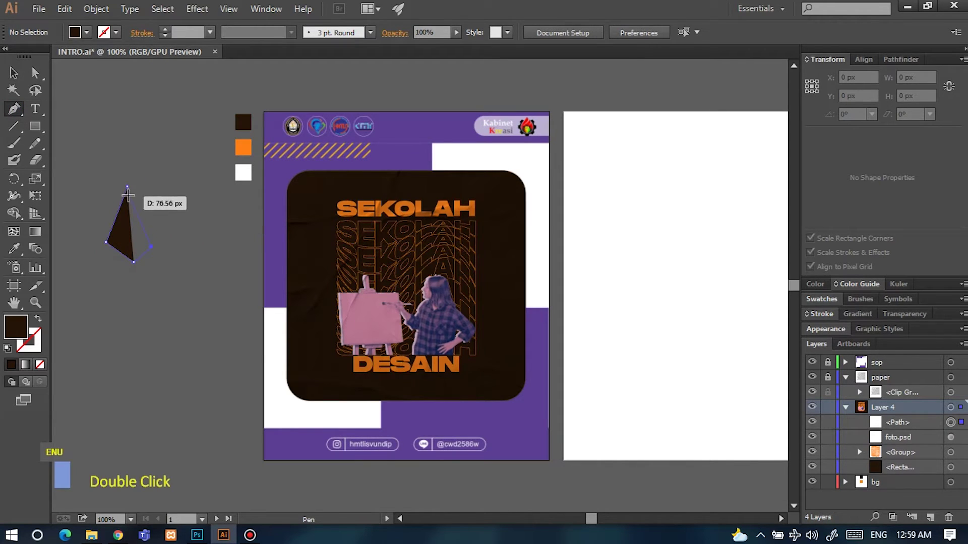
left_click(127, 187)
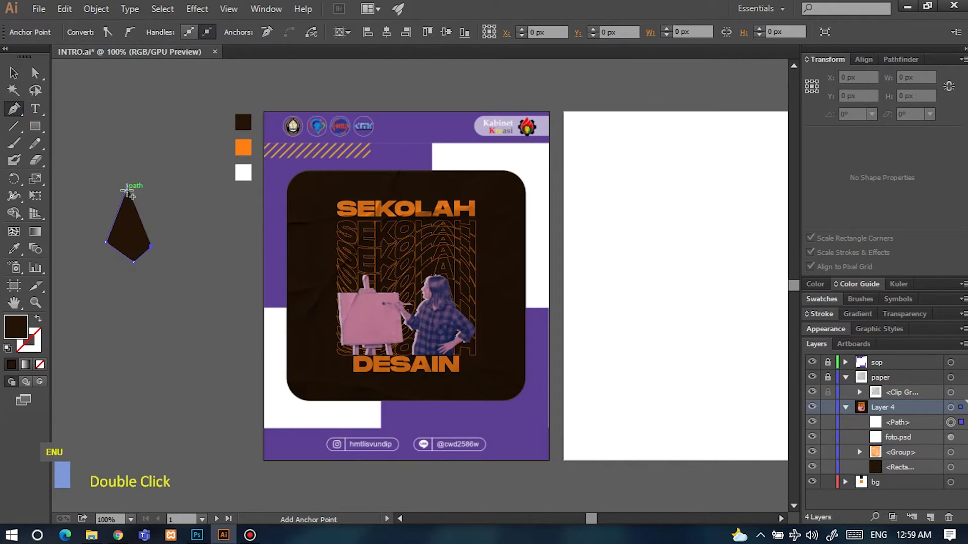
left_click(14, 73)
left_click(34, 126)
double_click(93, 119)
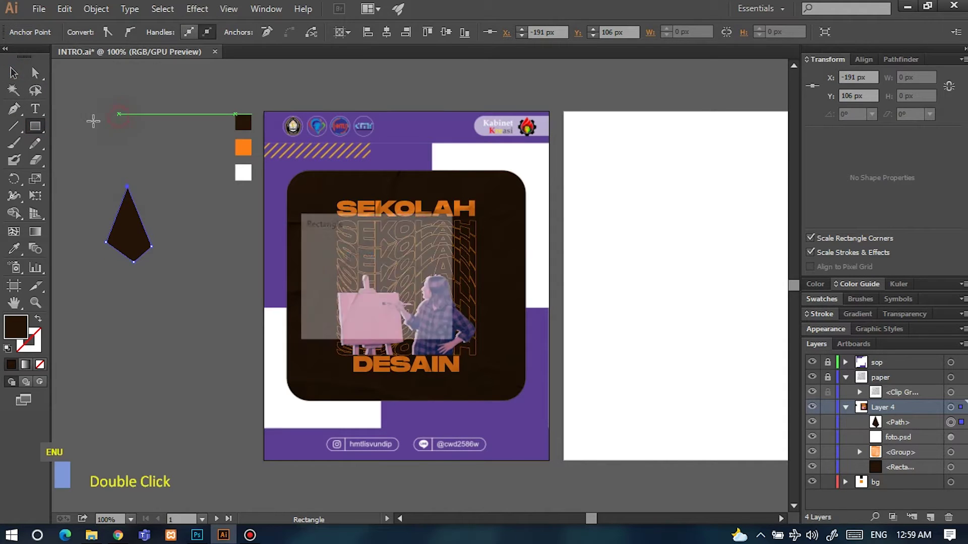
left_click(434, 315)
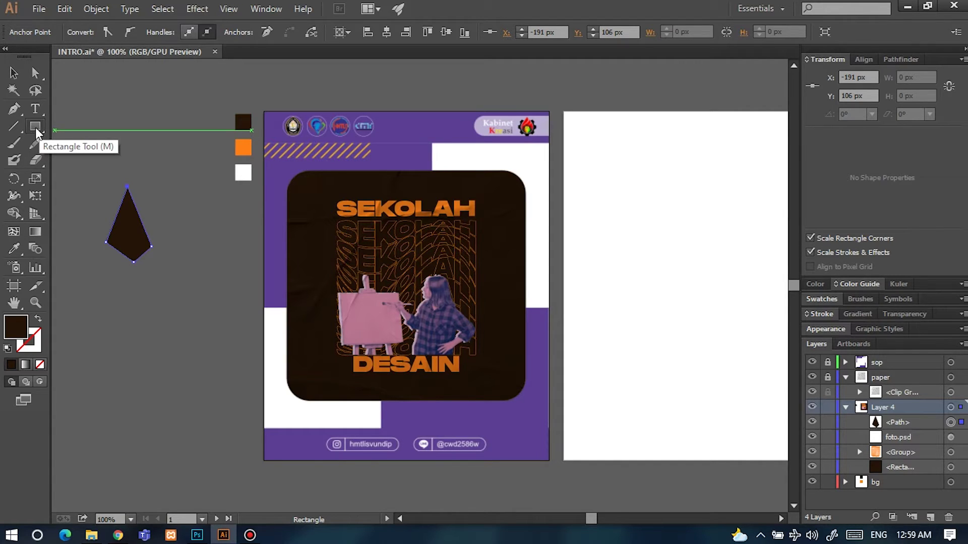
right_click(36, 132)
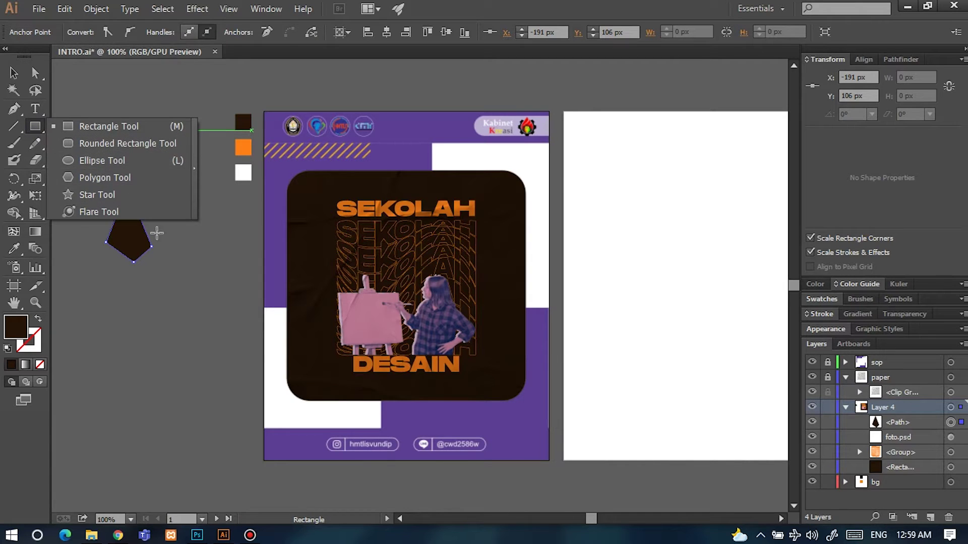
left_click(157, 290)
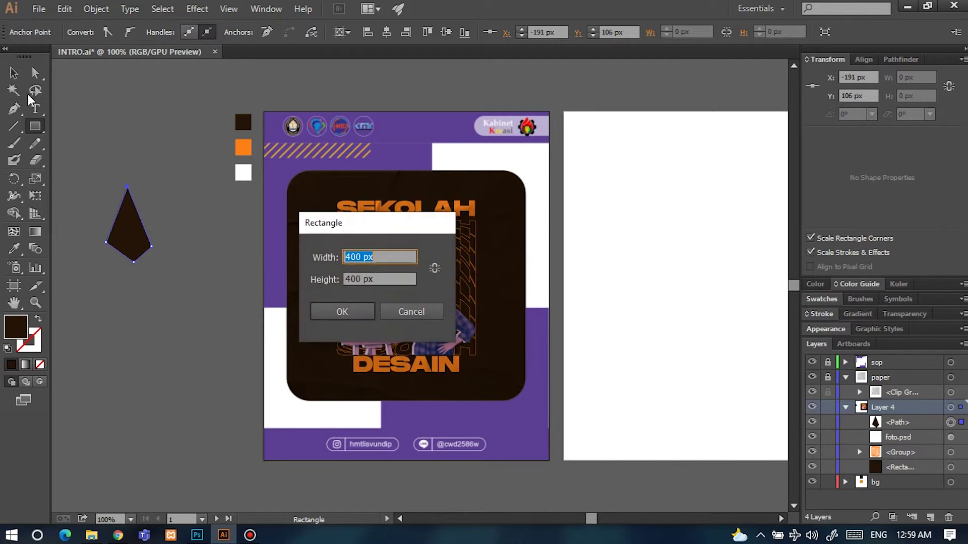
left_click(413, 315)
Delete the kite shape drawn beside the poster.
left_click(13, 74)
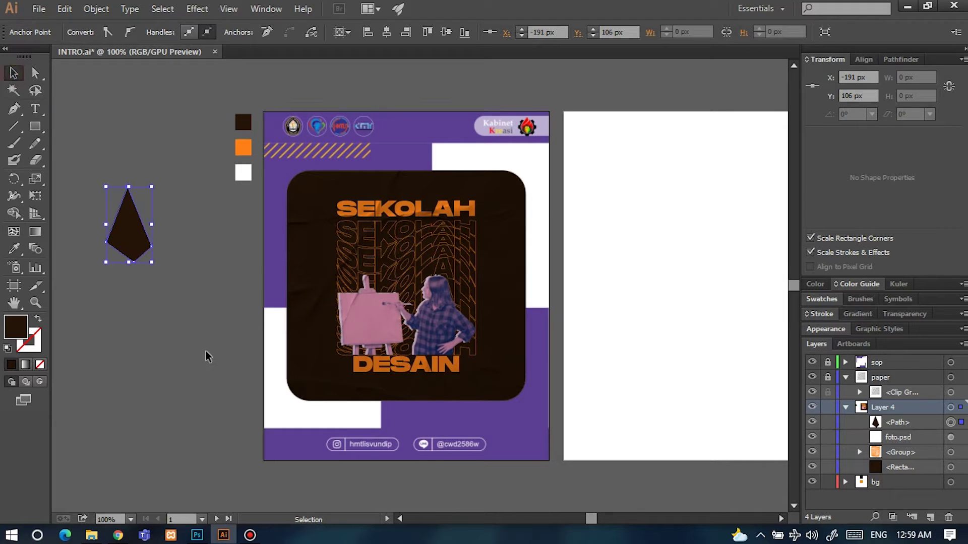
scroll(279, 332, "right", 1)
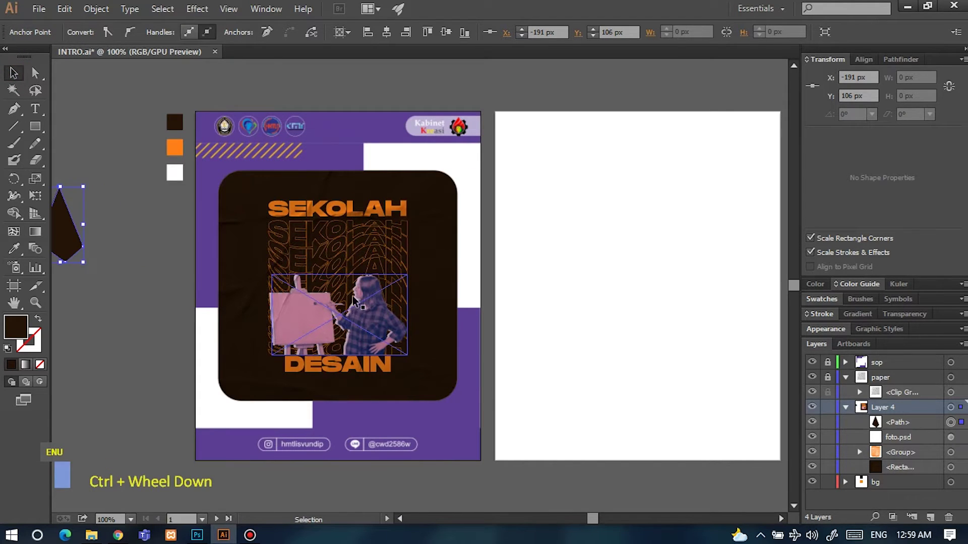
scroll(302, 196, "left", 1)
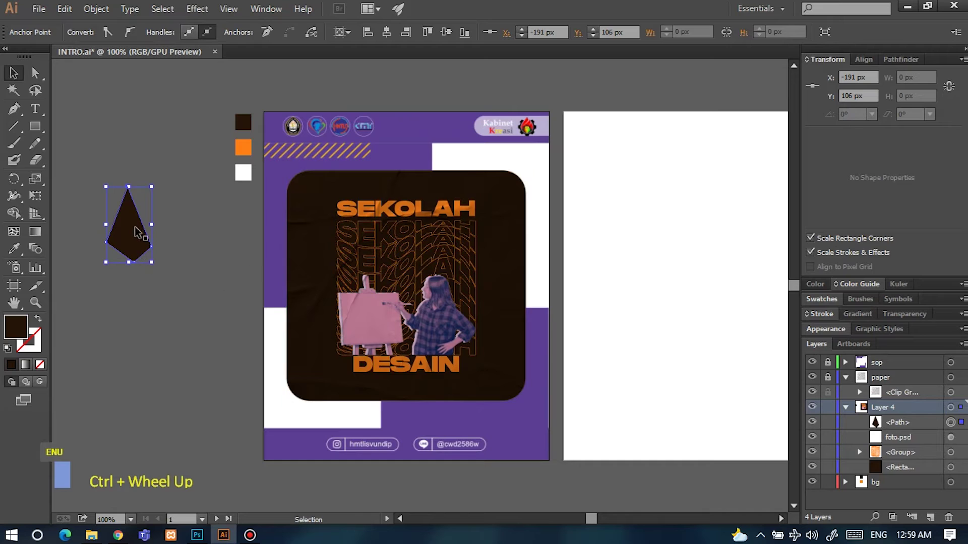
key("Delete")
key("Delete")
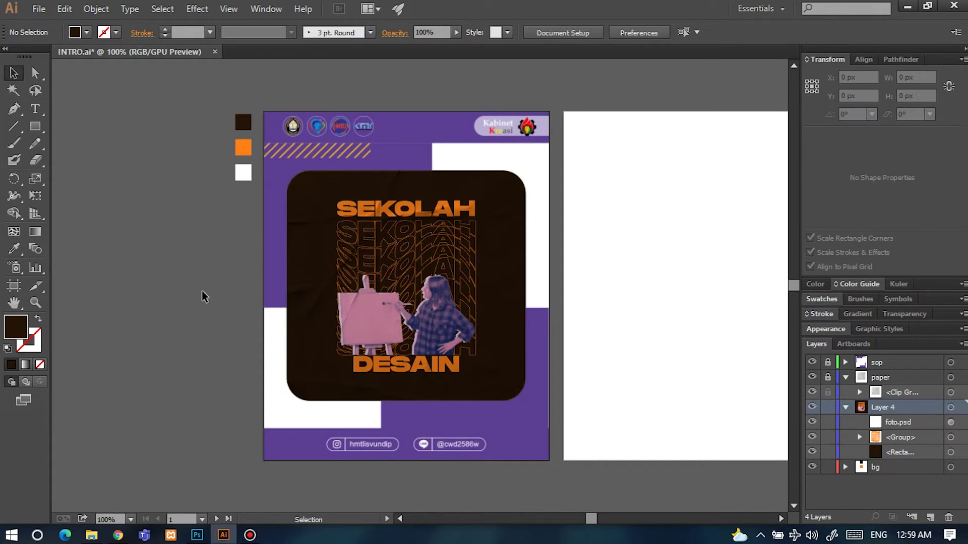
scroll(201, 301, "up", 1)
scroll(201, 302, "down", 2)
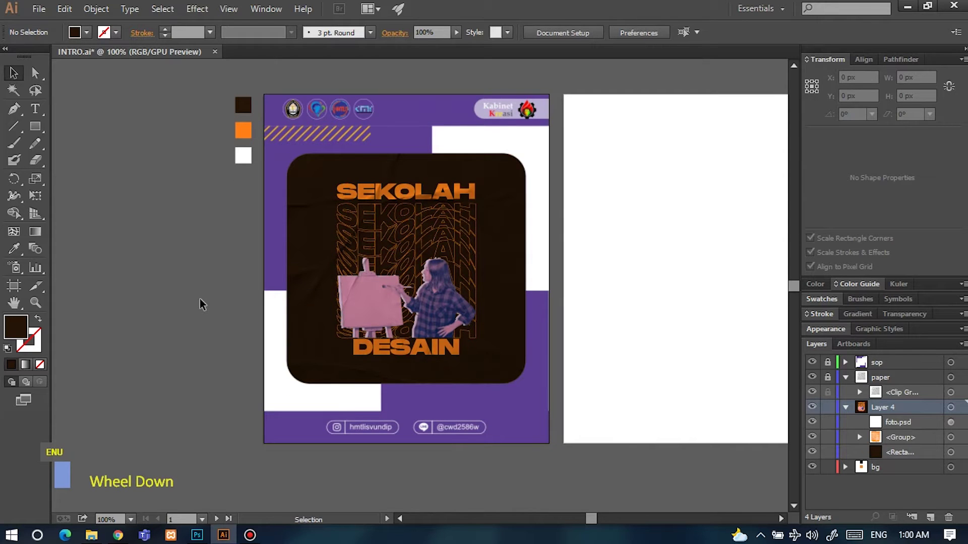
scroll(201, 305, "right", 3)
scroll(190, 334, "left", 3)
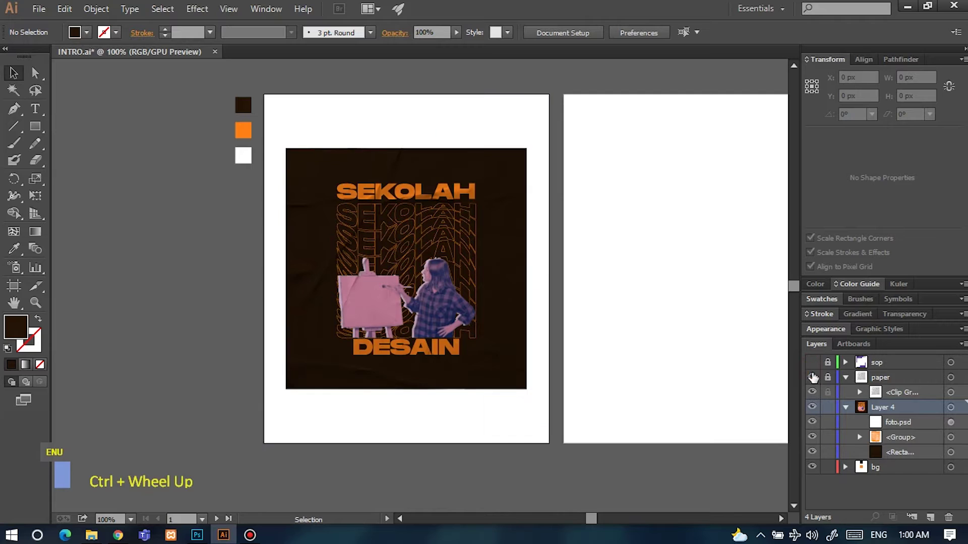
Hide the sop layer to expose the artwork beneath it and show the layer again.
left_click_drag(812, 362, 812, 378)
left_click(813, 378)
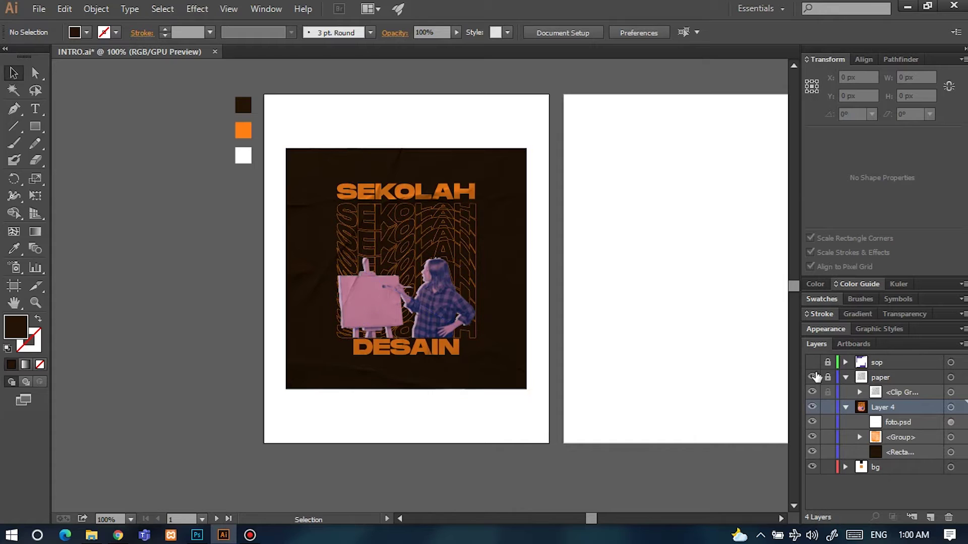
left_click(812, 362)
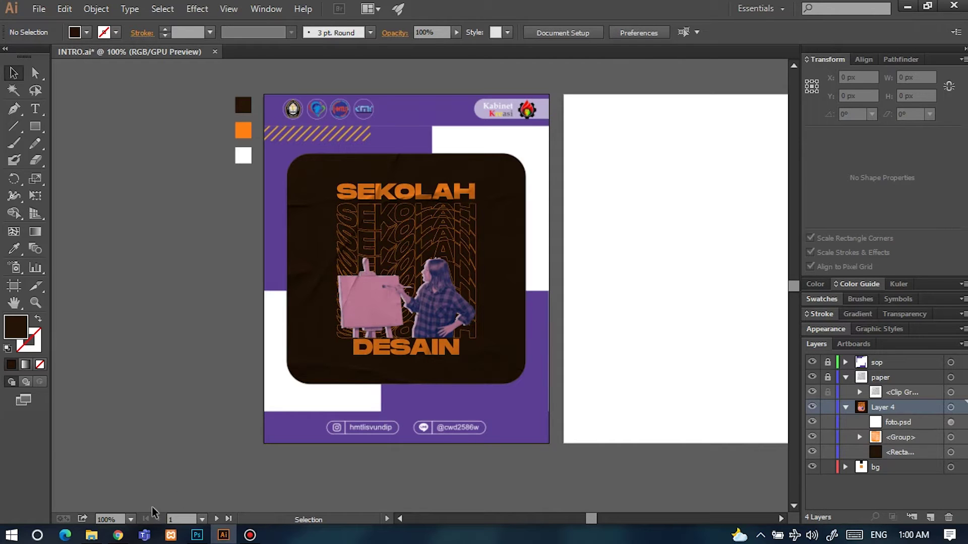
Set the document's zoom level to 150%.
left_click(130, 520)
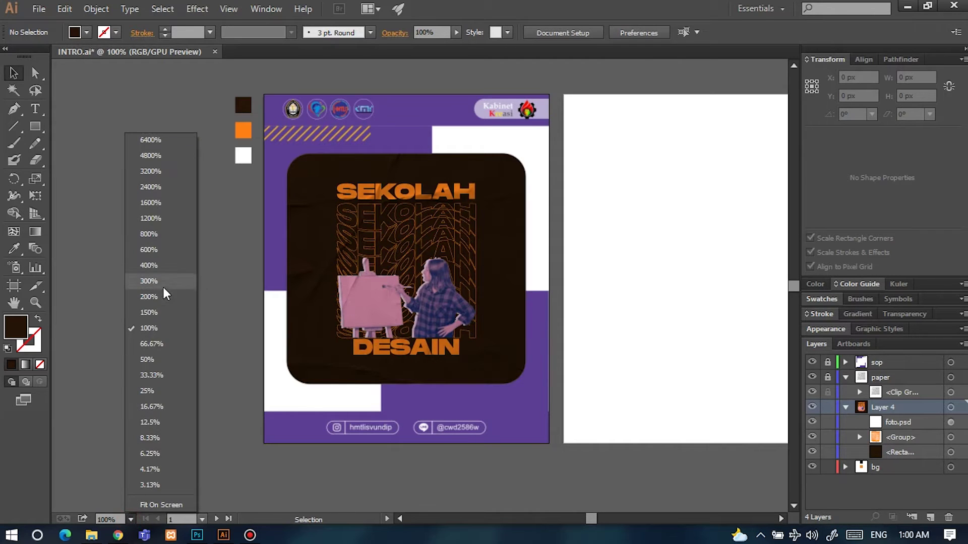
double_click(130, 519)
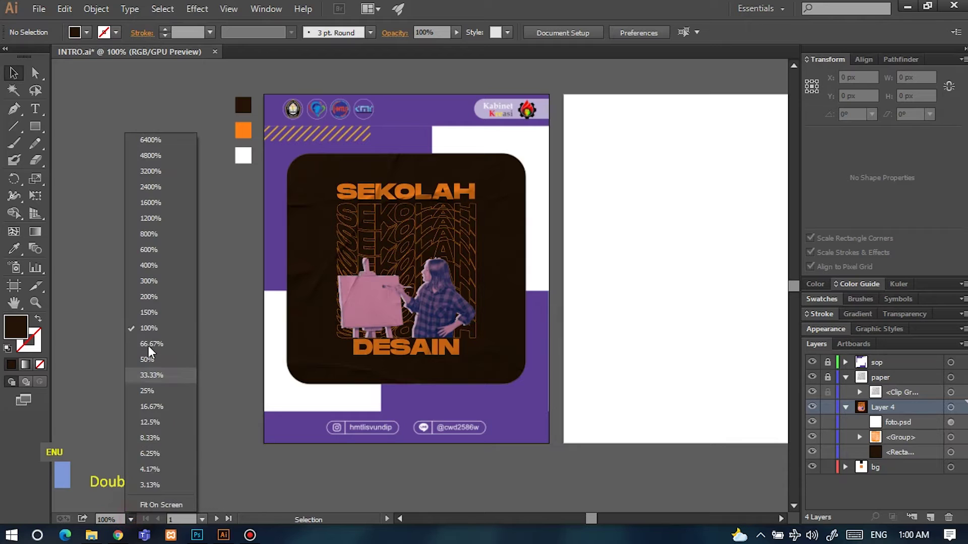
left_click(149, 312)
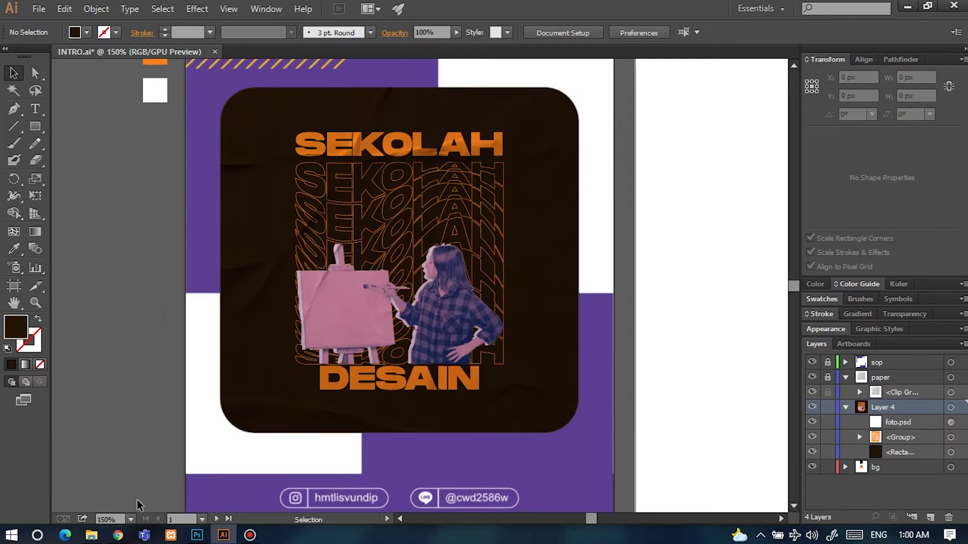
Go to artboard 3 and return to artboard 2.
left_click(202, 519)
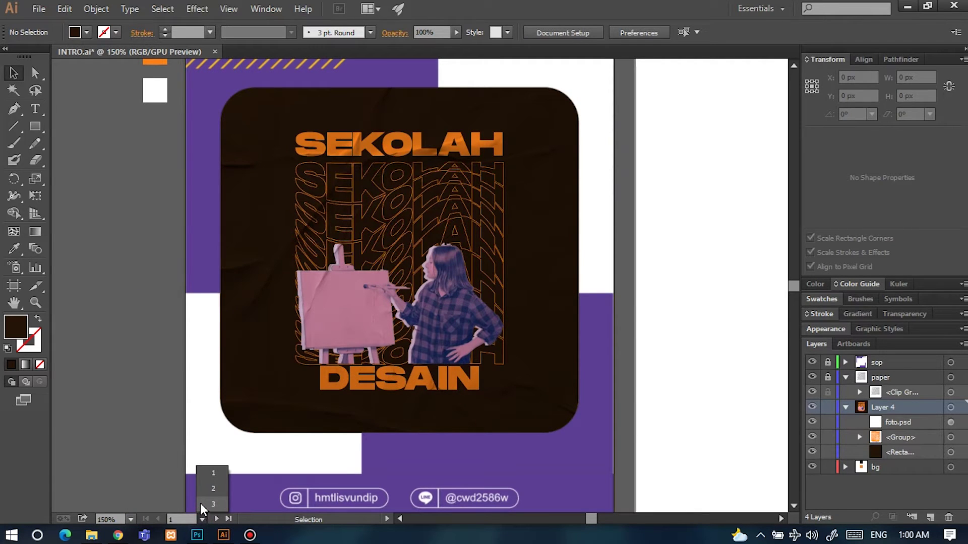
left_click(206, 502)
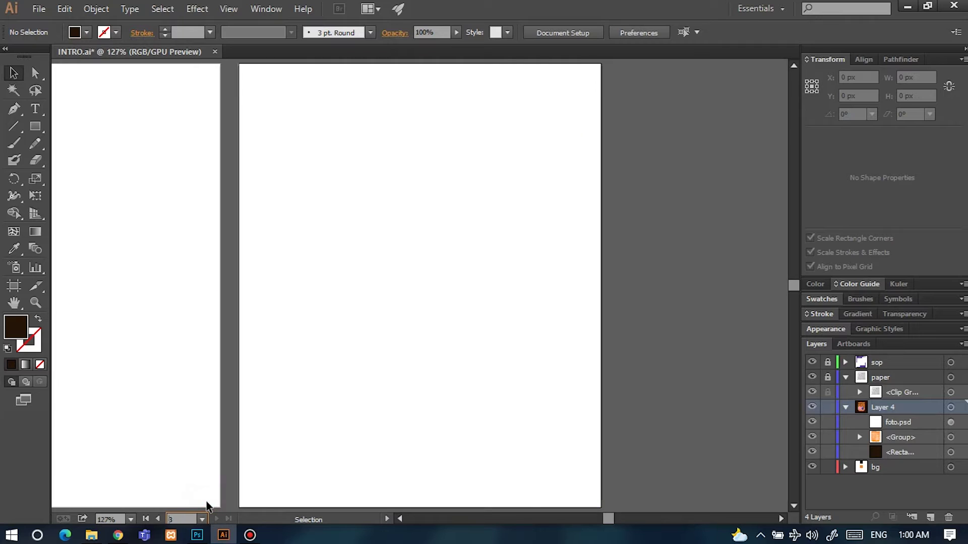
left_click(158, 519)
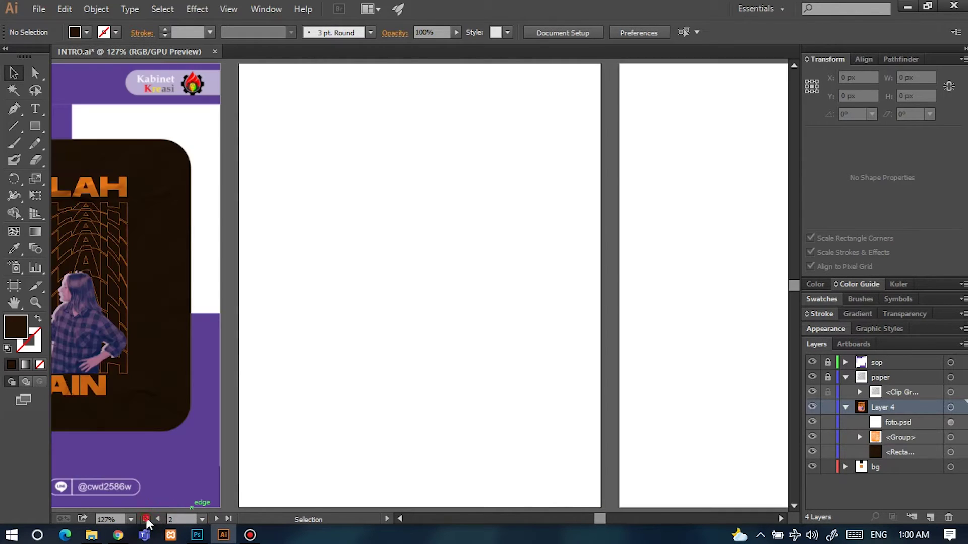
Return to artboard 1, activate the Type tool briefly and switch back to the Selection tool.
left_click(157, 519)
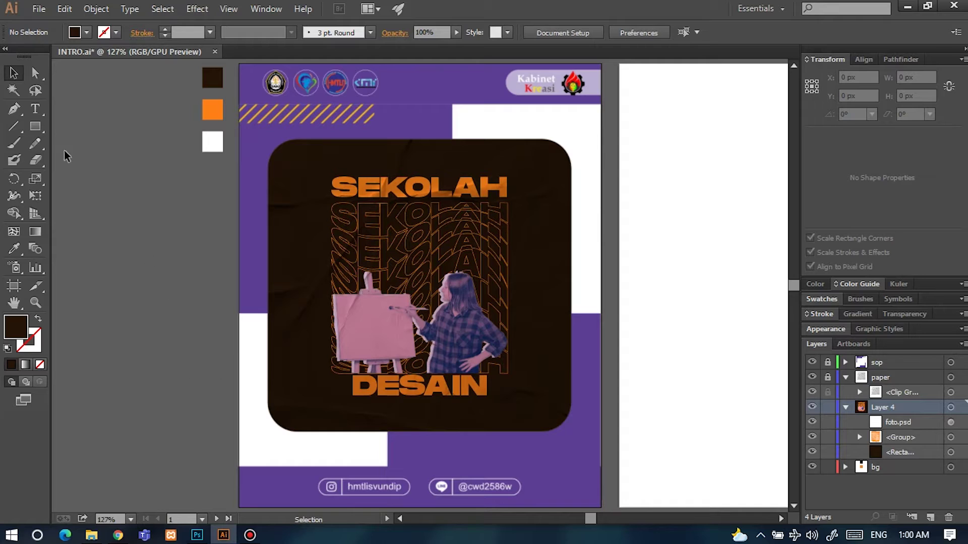
left_click(35, 108)
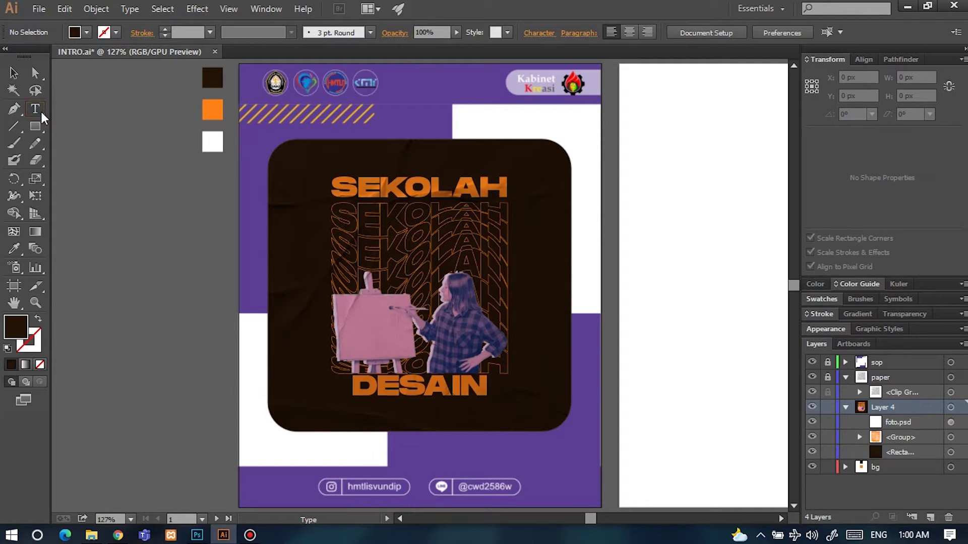
left_click(13, 72)
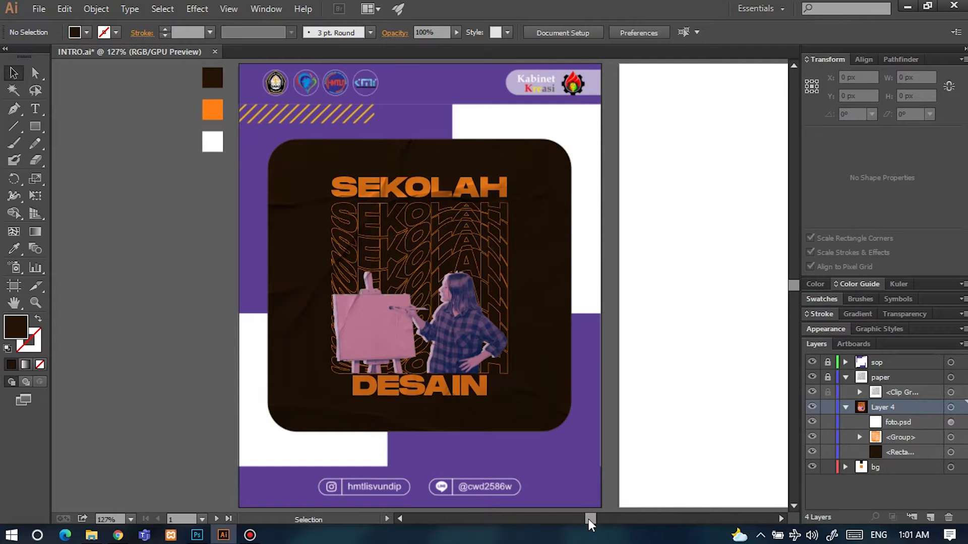
Examine the poster and the blank artboards beside it at several zoom levels and canvas positions.
left_click_drag(588, 520, 594, 519)
left_click_drag(794, 286, 796, 286)
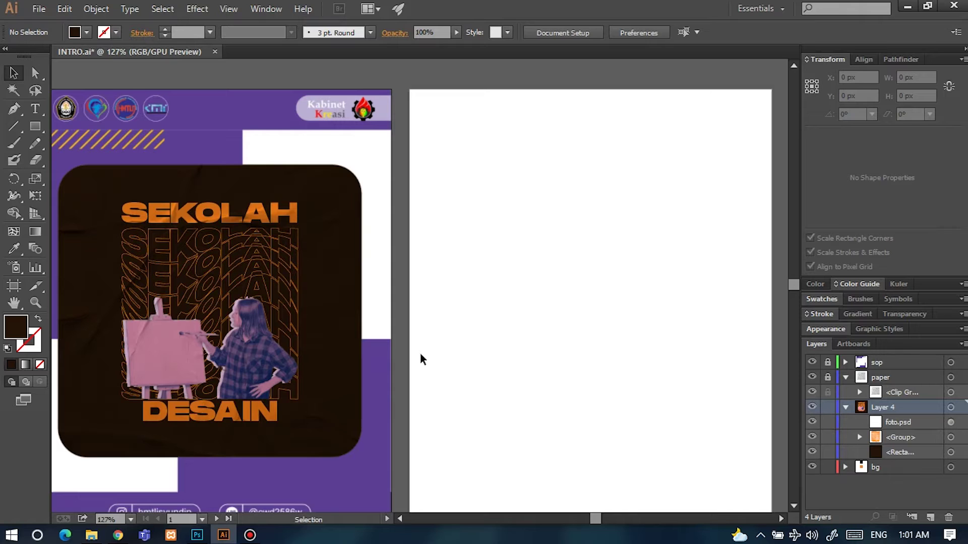
scroll(401, 344, "down", 3, "alt")
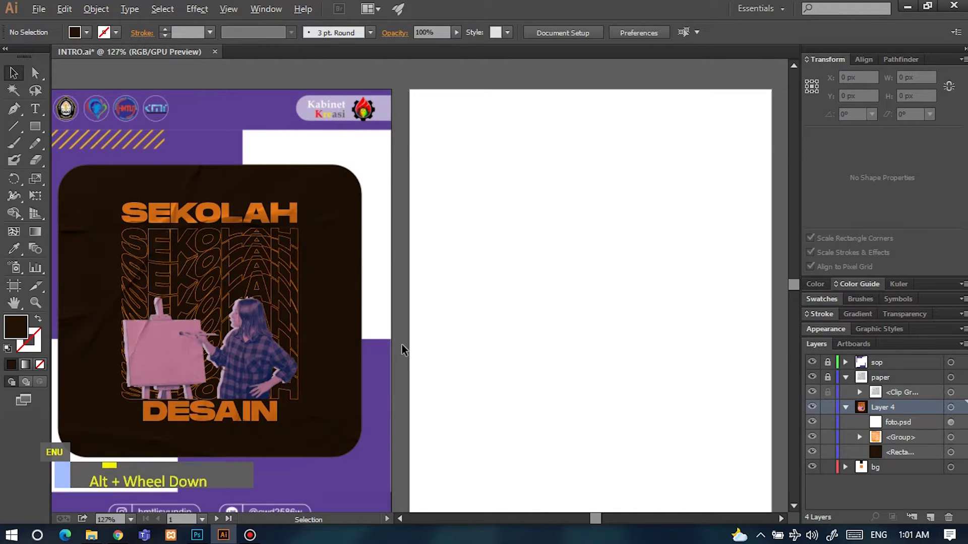
scroll(425, 379, "up", 1, "alt")
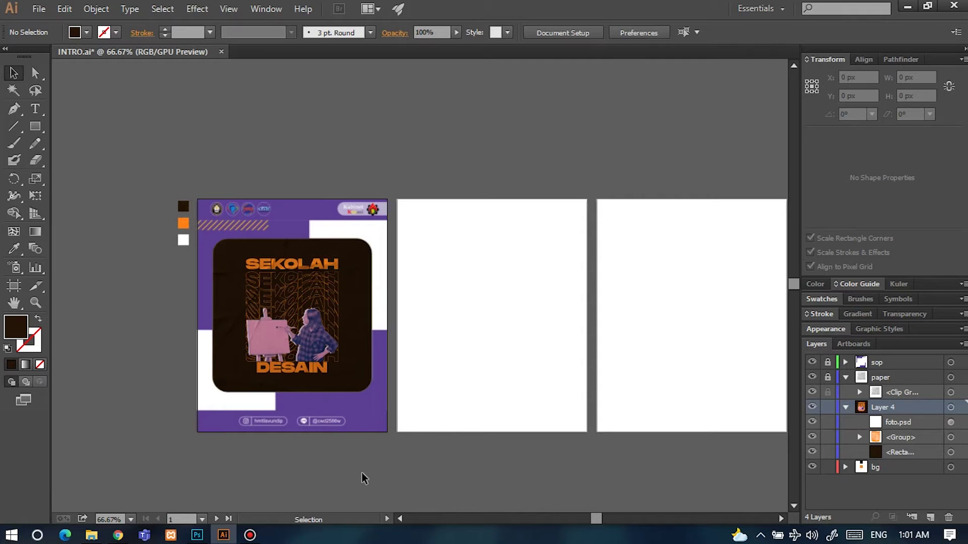
scroll(366, 453, "up", 2, "alt")
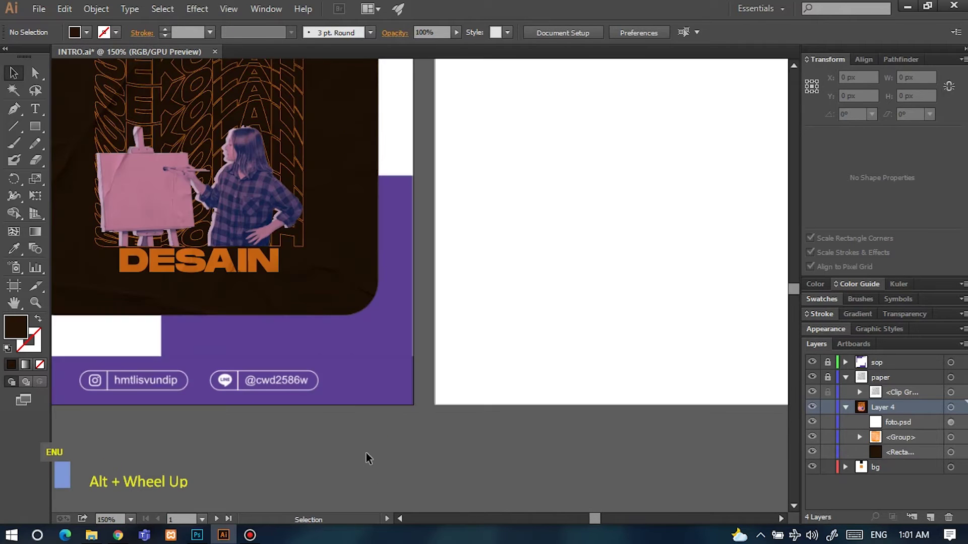
scroll(366, 454, "up", 2)
scroll(371, 460, "down", 1, "alt")
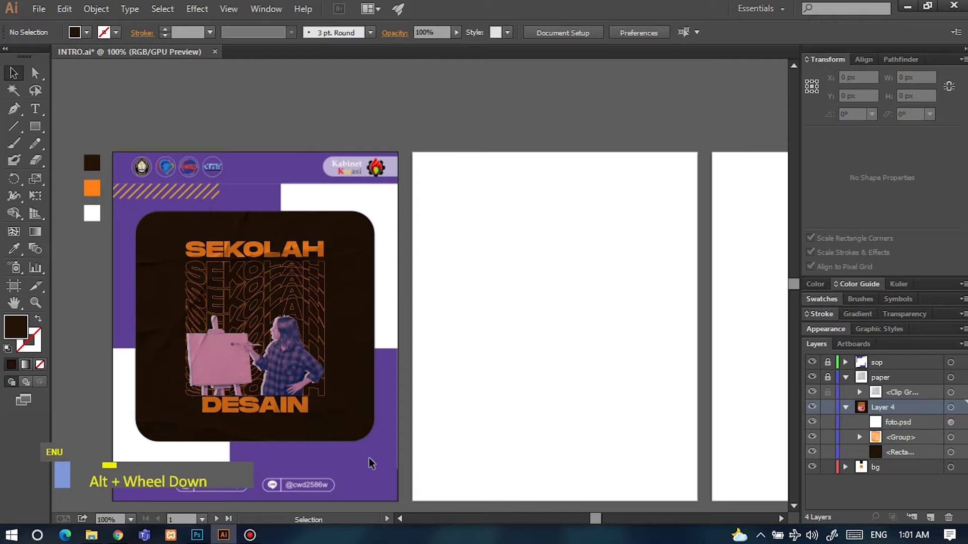
scroll(368, 456, "down", 1)
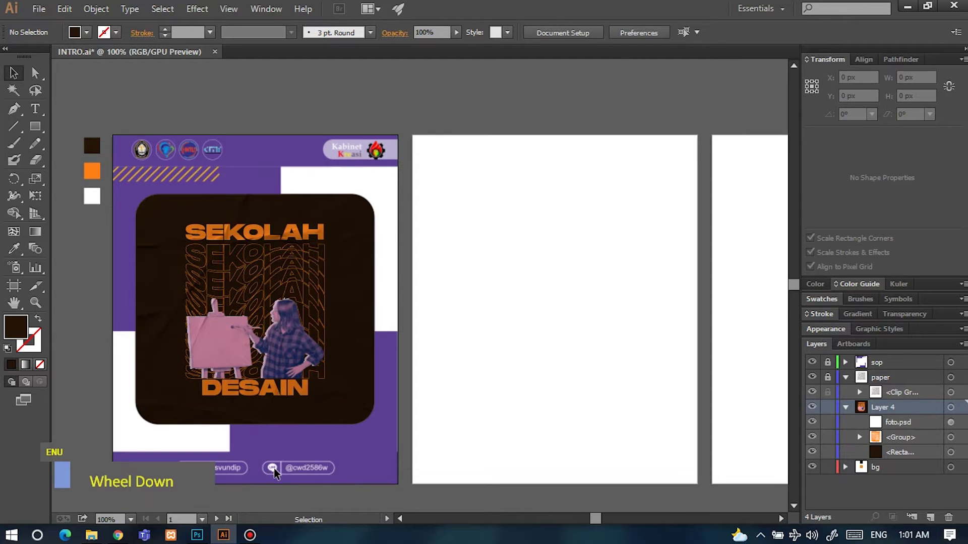
scroll(282, 486, "left", 2, "ctrl")
scroll(284, 497, "right", 4, "ctrl")
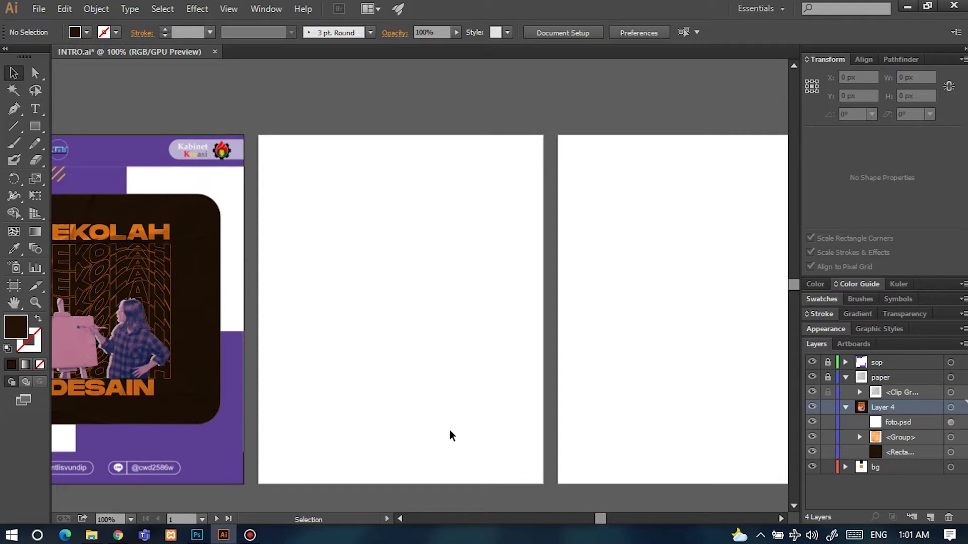
scroll(450, 433, "down", 1)
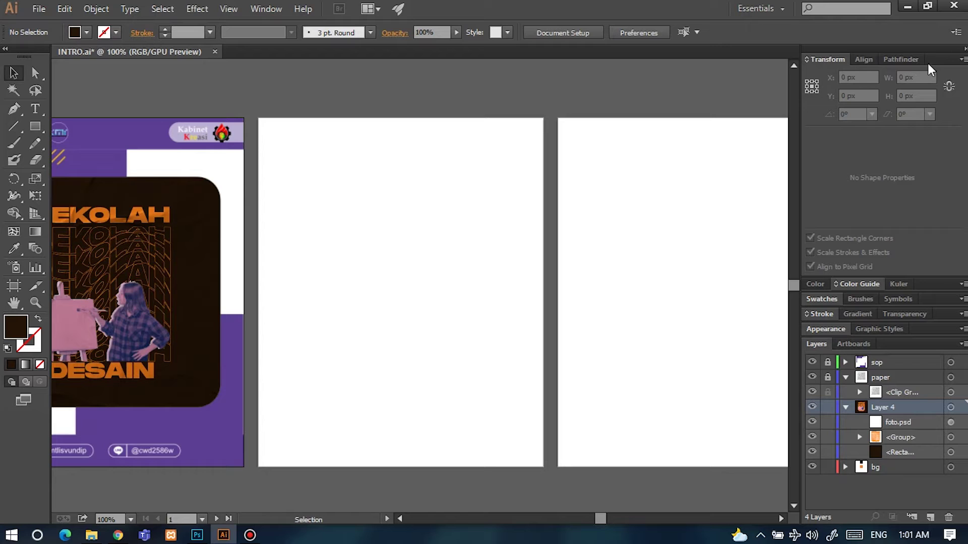
Collapse the panel dock to icons, expand it again and view the list of available windows.
left_click(964, 51)
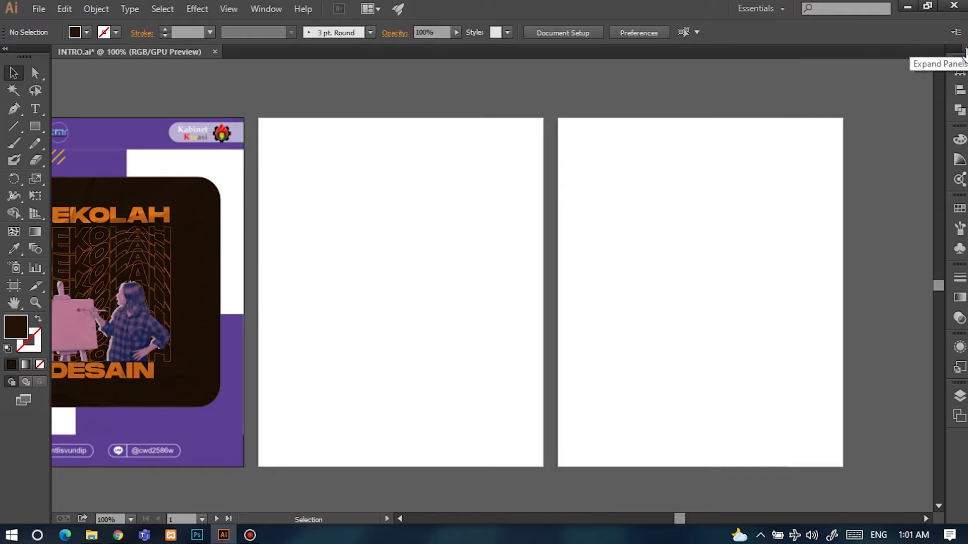
left_click(965, 50)
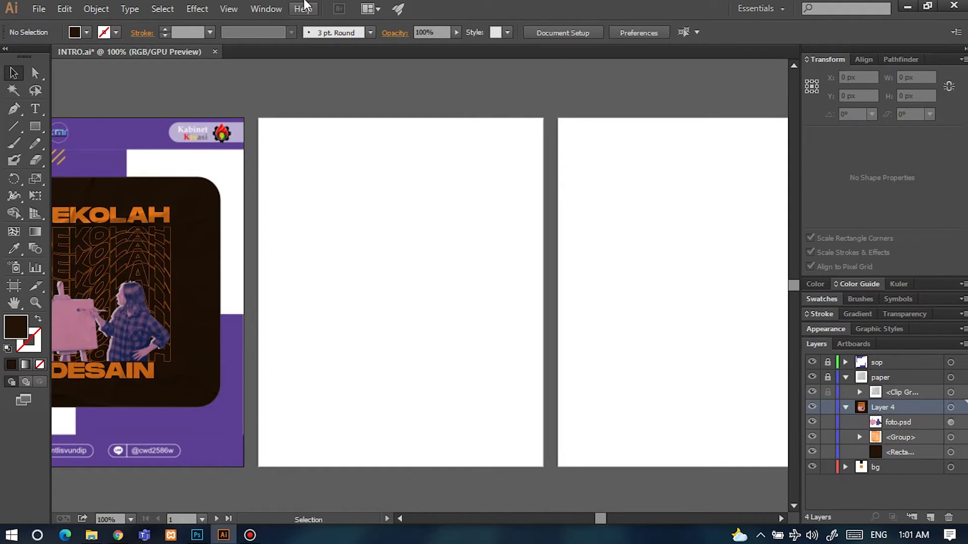
left_click(266, 6)
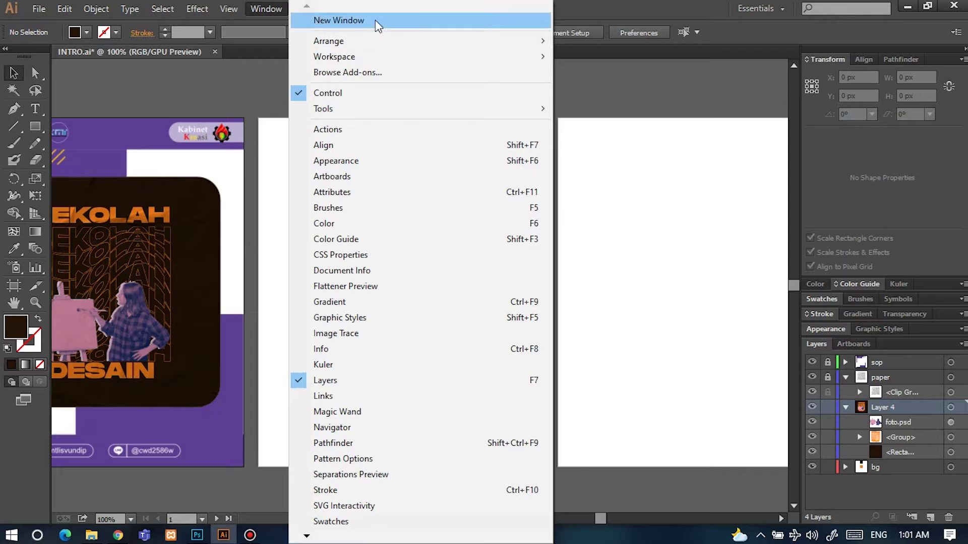
left_click(258, 8)
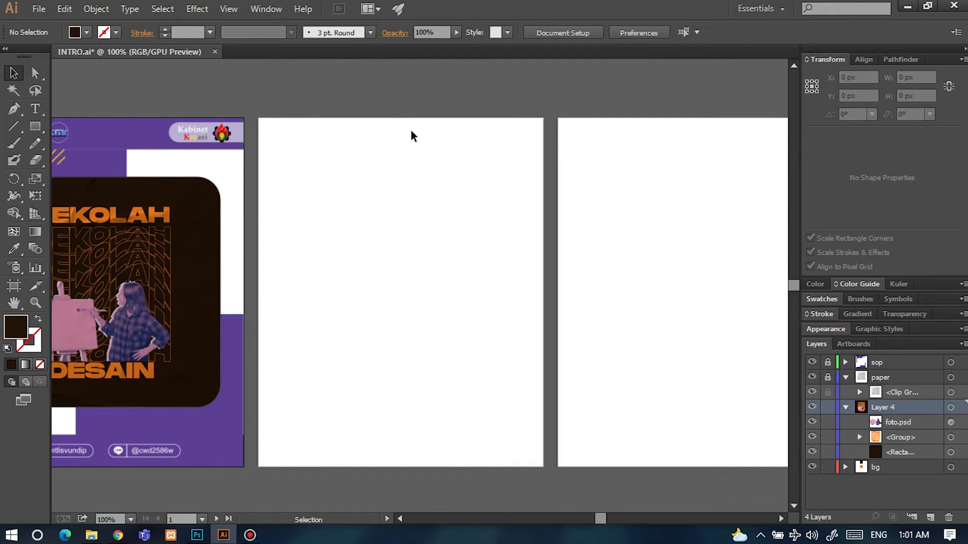
Select the three colour palette squares beside the poster and clear the selection.
scroll(337, 309, "left", 5)
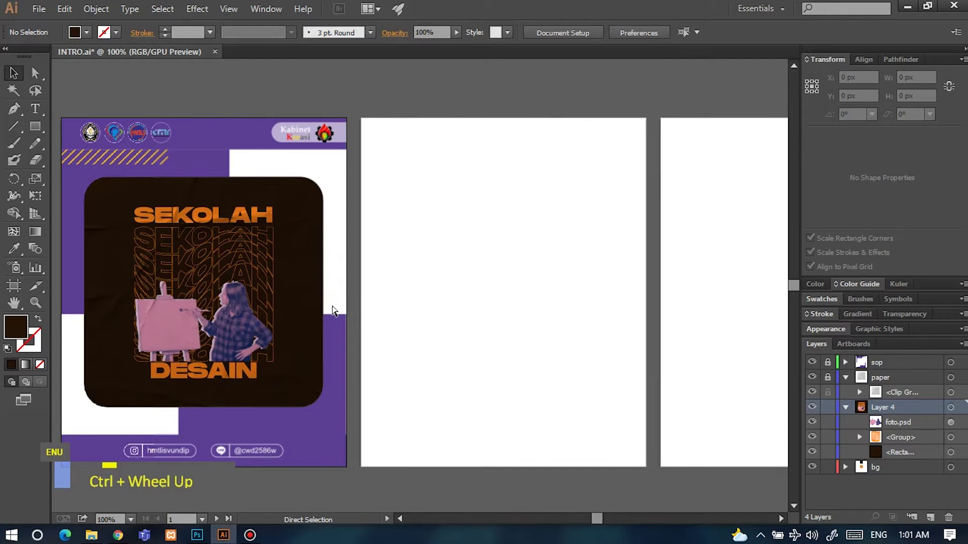
scroll(341, 312, "up", 1)
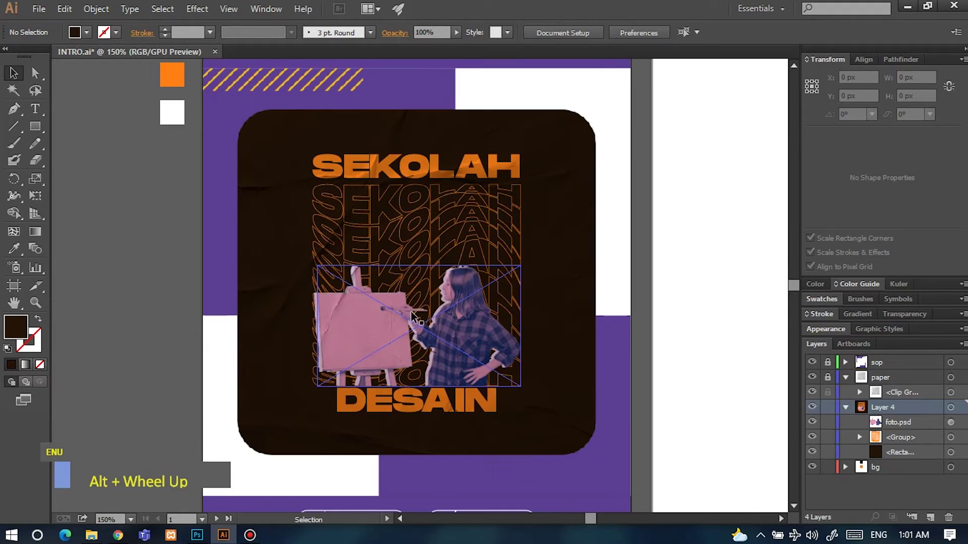
scroll(411, 315, "up", 3)
scroll(411, 316, "down", 2)
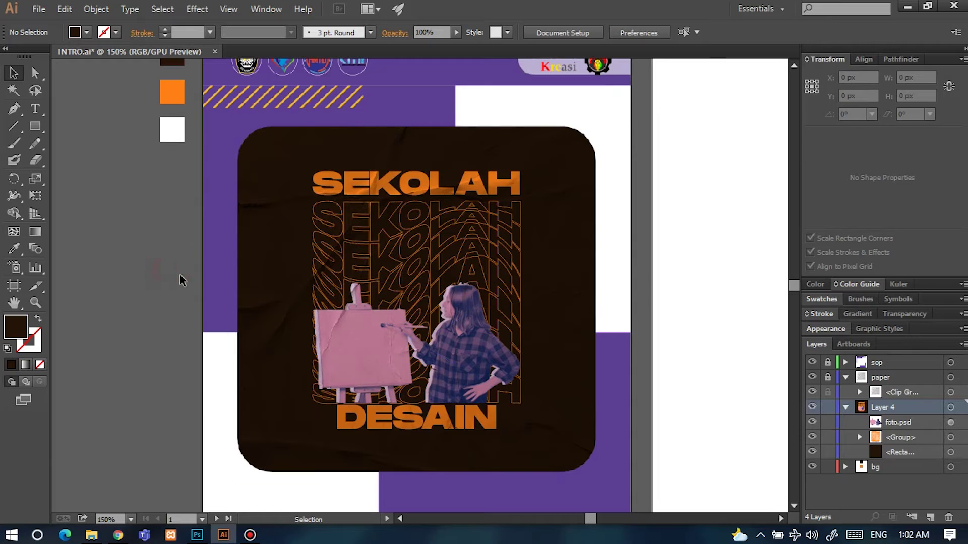
scroll(228, 268, "up", 1)
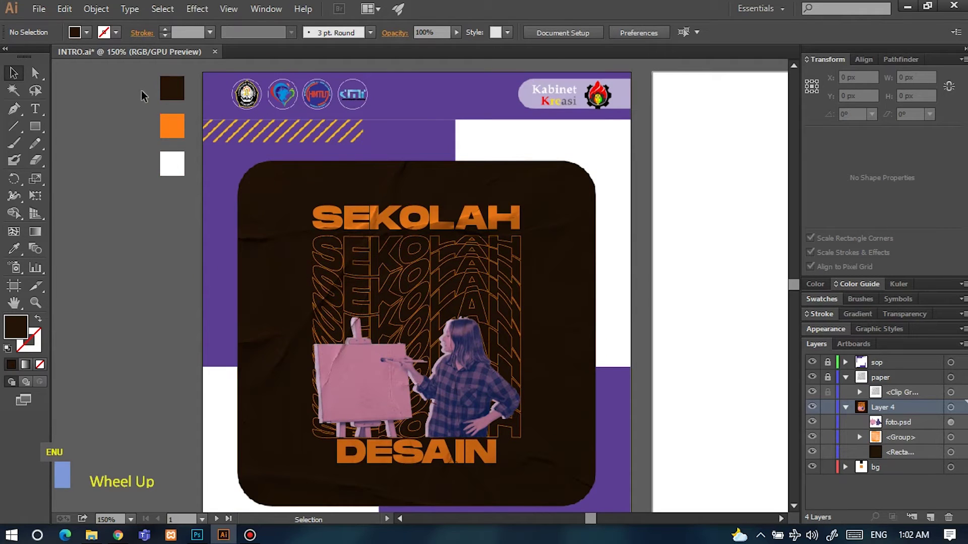
left_click_drag(146, 75, 196, 191)
left_click(165, 250)
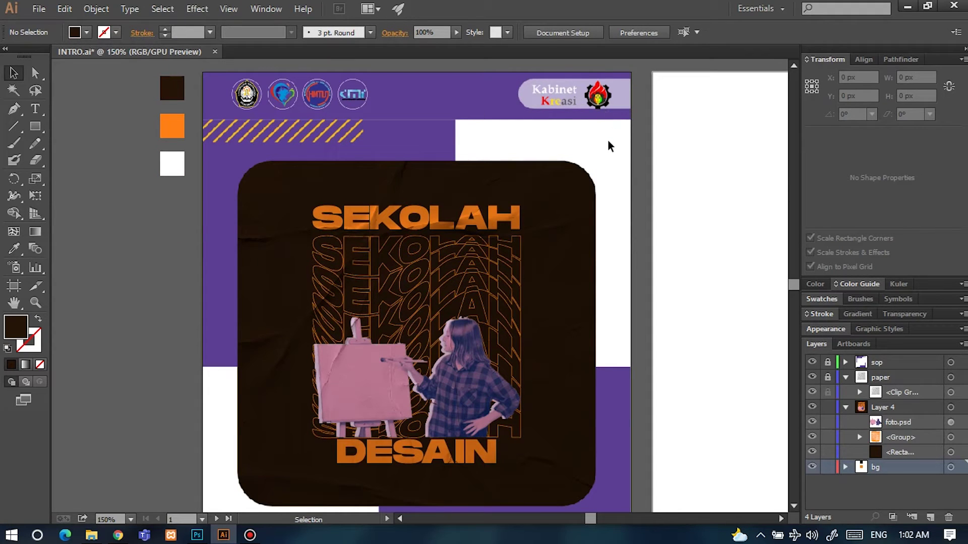
Select the poster's SEKOLAH DESAIN text group to inspect its font settings, and deselect it.
scroll(524, 208, "down", 1)
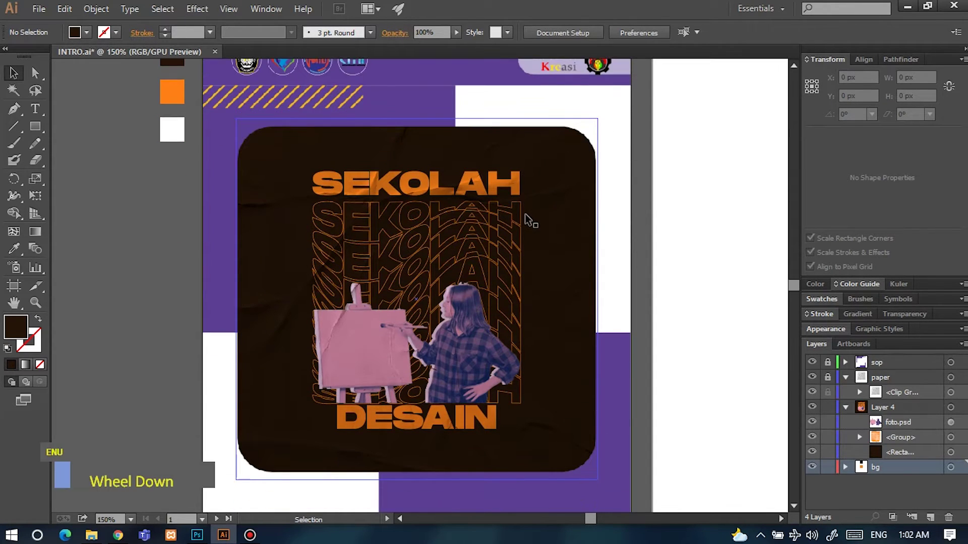
left_click(455, 190)
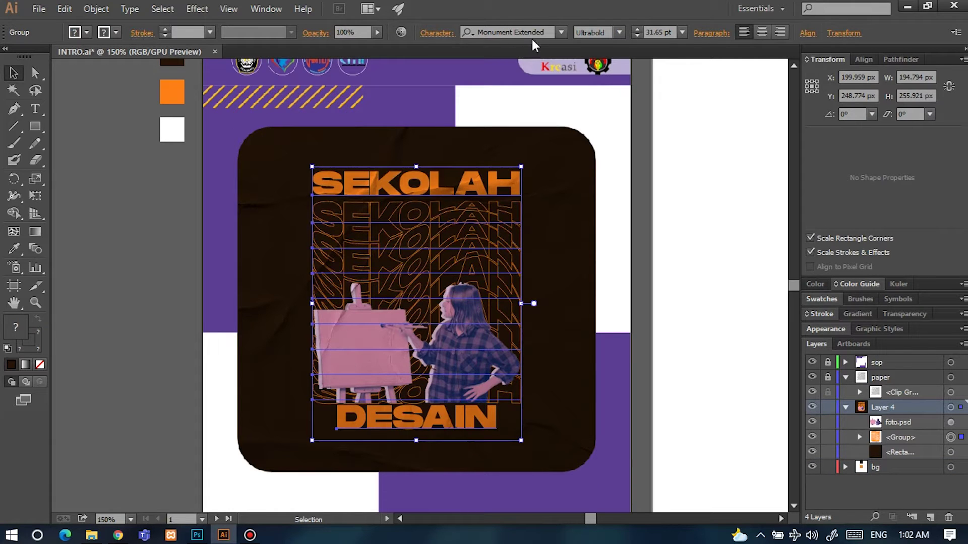
left_click(165, 243)
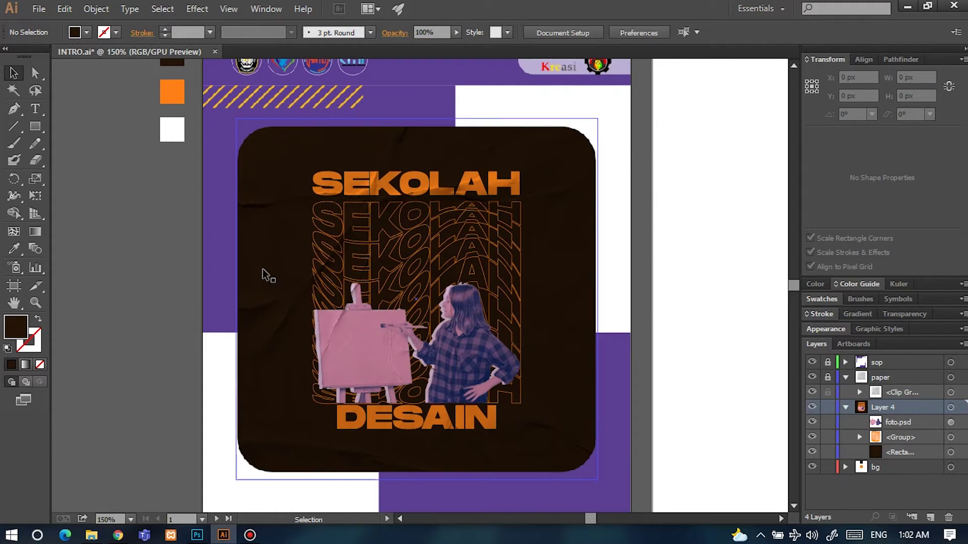
Inspect the linked painter photo and the dark rounded rectangle by selecting each, and clear the selection.
left_click(392, 353)
scroll(386, 347, "down", 1)
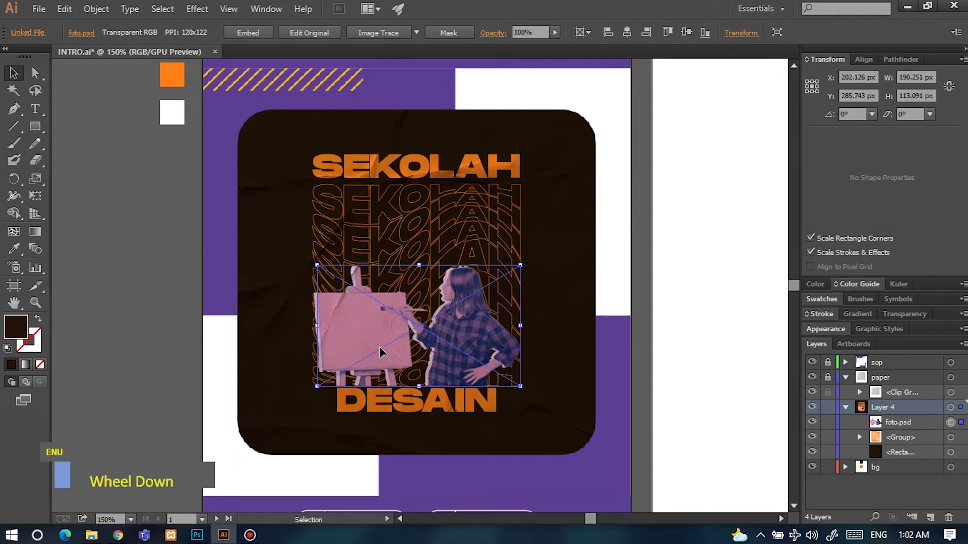
left_click(159, 315)
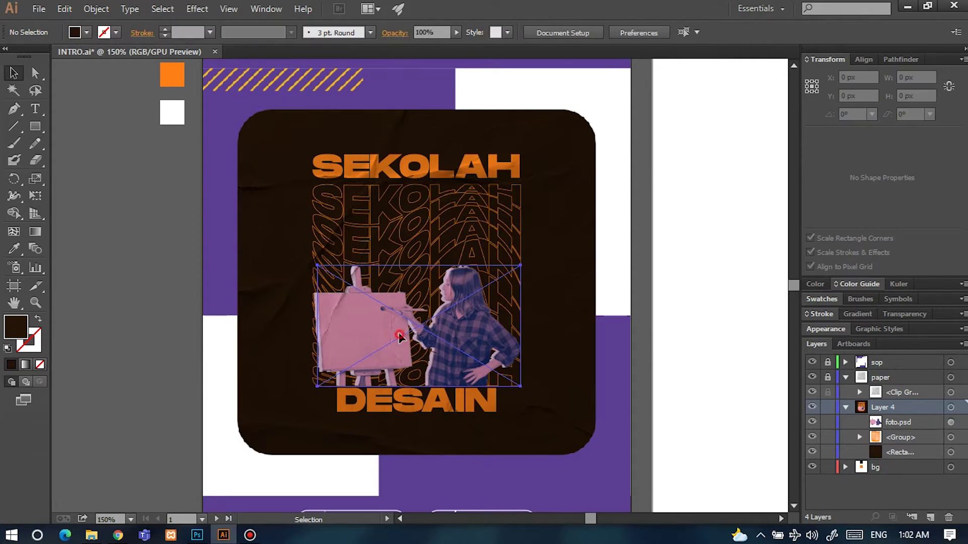
left_click(271, 321)
left_click(114, 284)
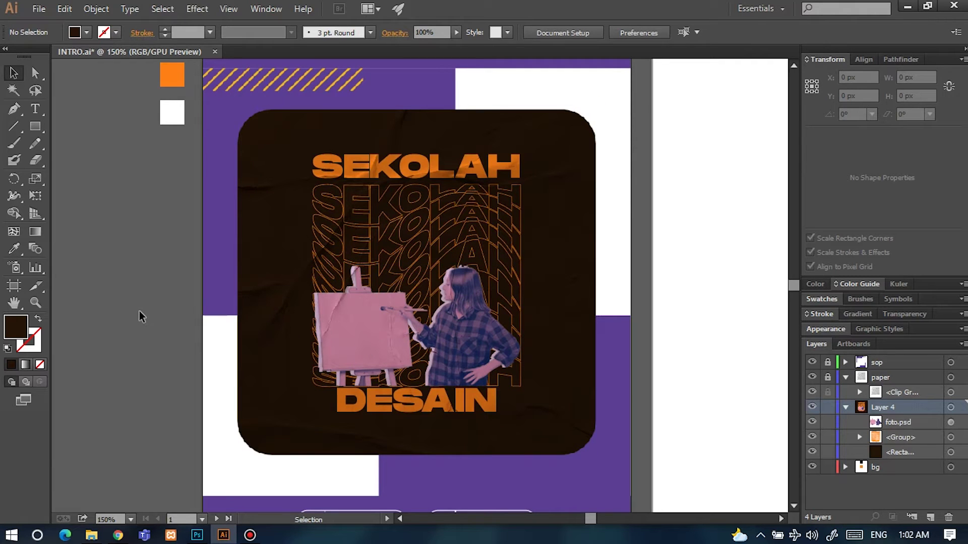
Start a new document and choose the Web profile for it.
scroll(140, 313, "down", 1, "alt")
scroll(143, 340, "up", 2, "ctrl")
scroll(146, 345, "up", 1)
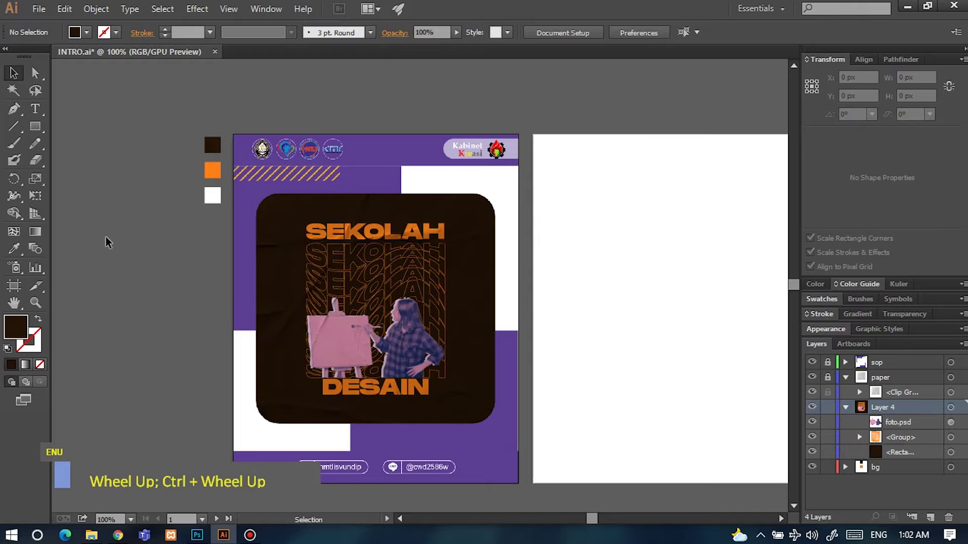
left_click(40, 12)
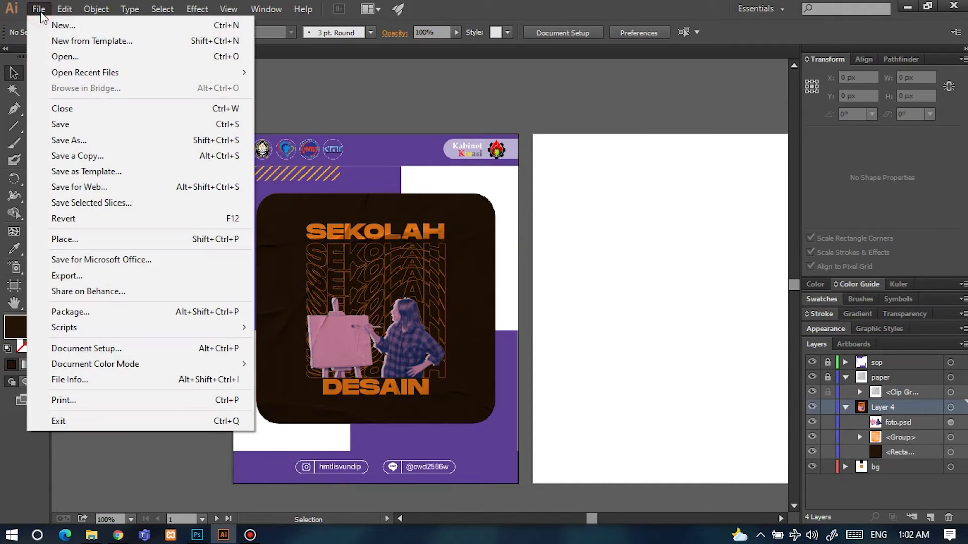
left_click(74, 29)
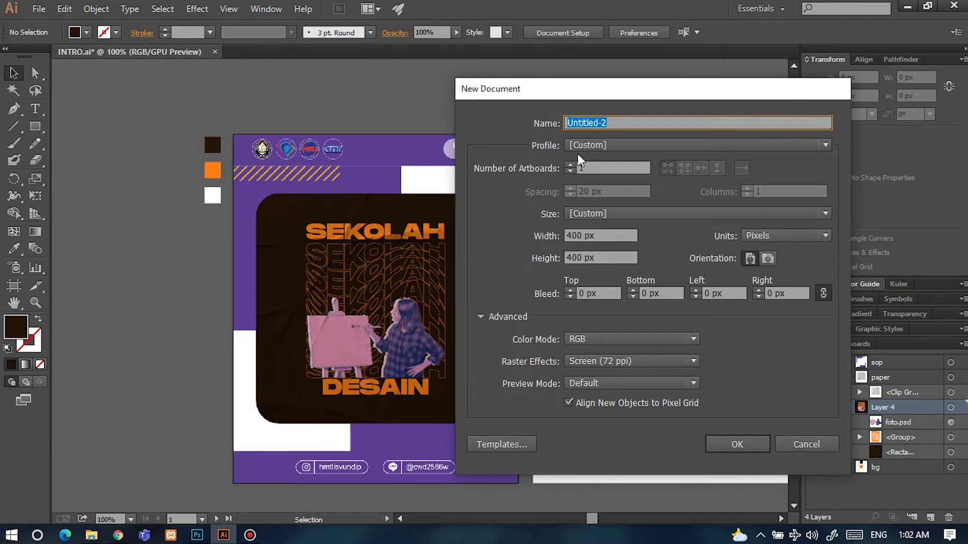
left_click(611, 151)
left_click(605, 194)
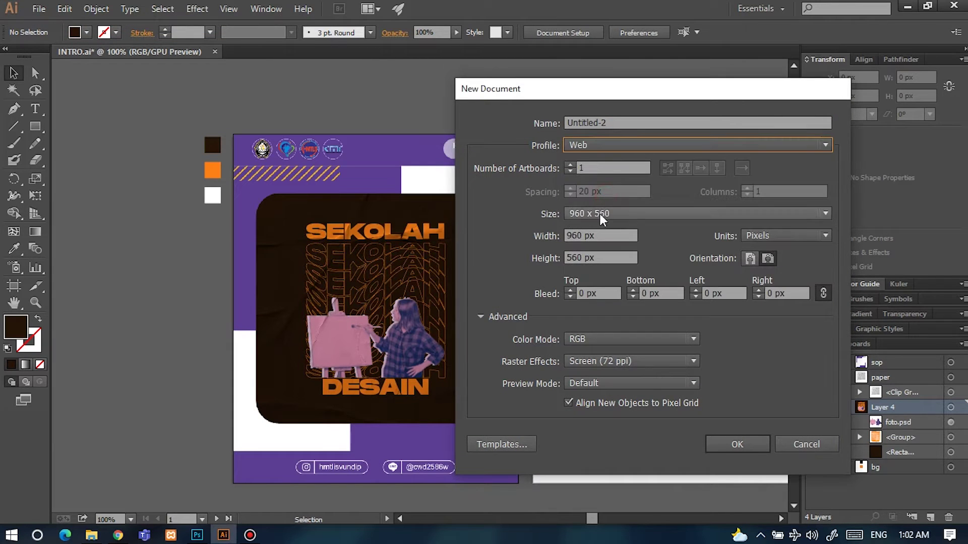
Set the new document's width to 400 px and its height to 400 px.
left_click(604, 235)
type("400")
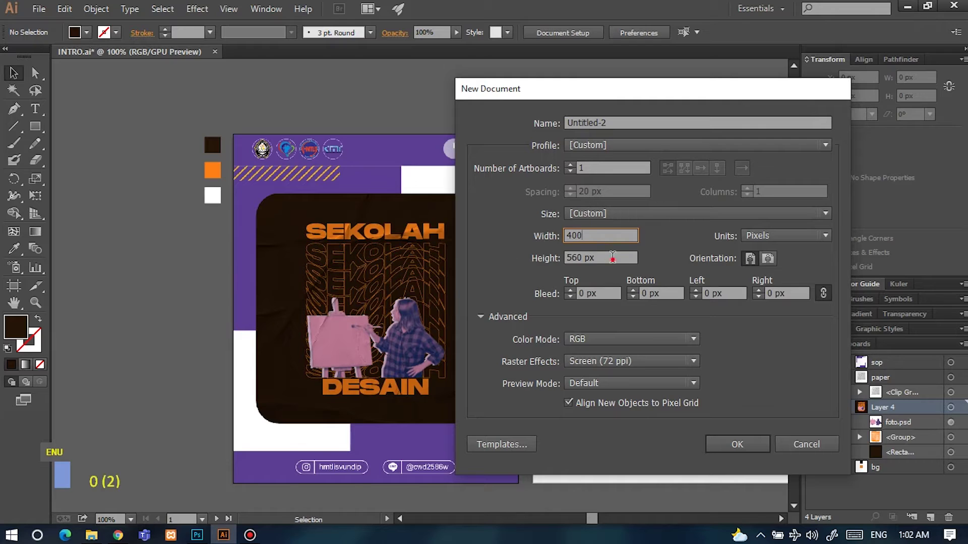
key("Tab")
type("400")
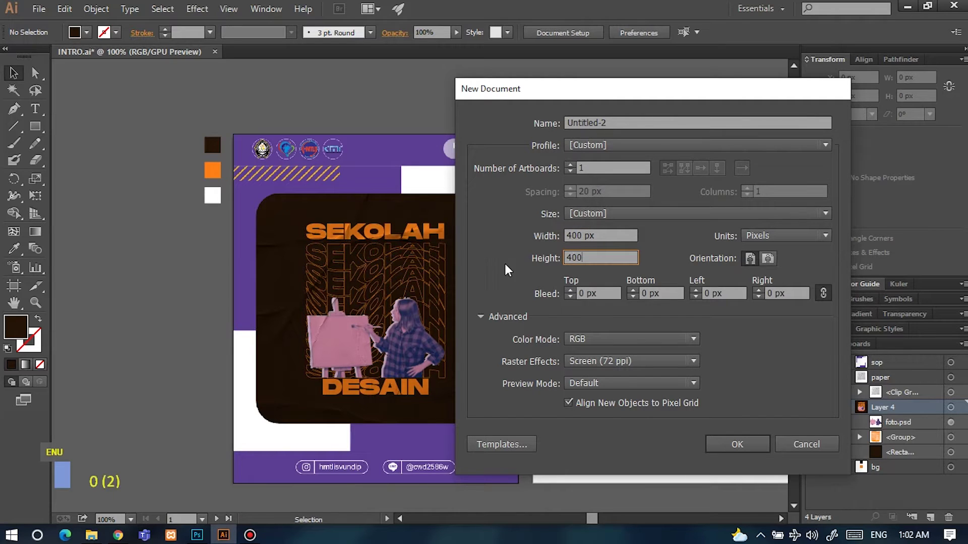
Review the color mode and raster effects choices, keep RGB and Screen (72 ppi), and create the document.
left_click(625, 341)
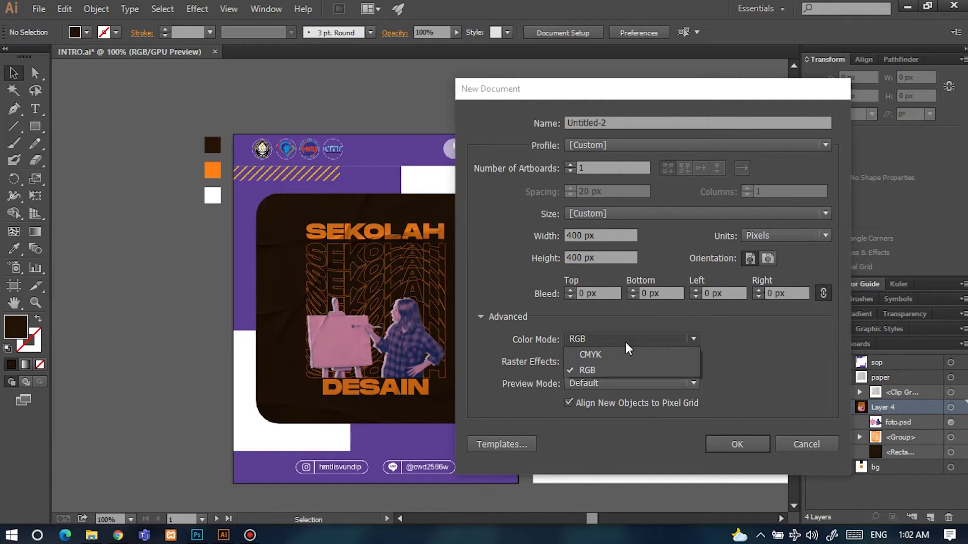
left_click(625, 342)
left_click(625, 342)
left_click(625, 343)
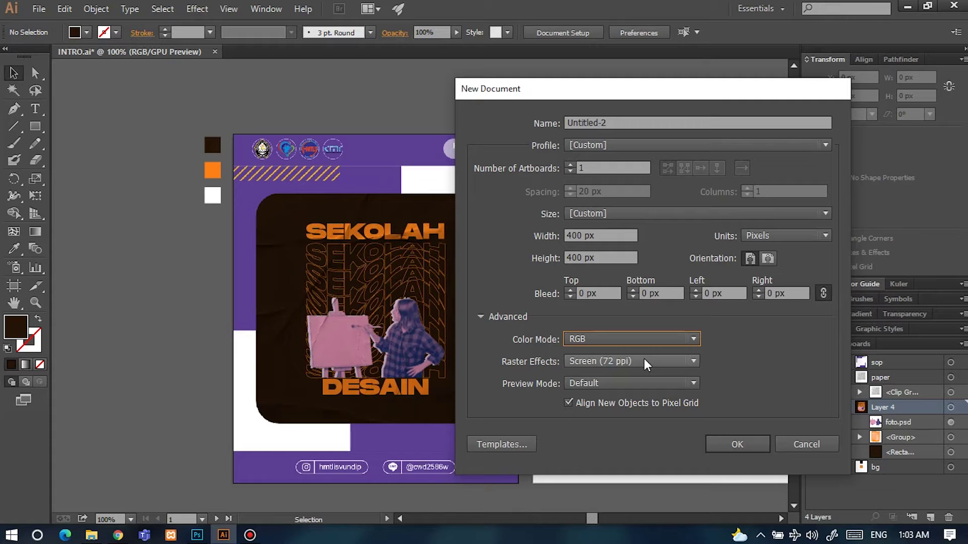
left_click(646, 363)
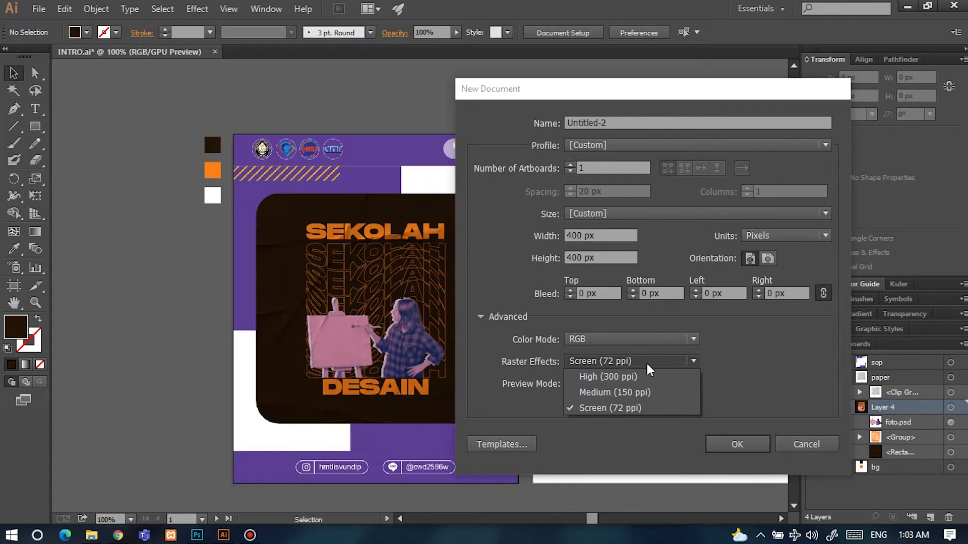
left_click(648, 364)
left_click(756, 446)
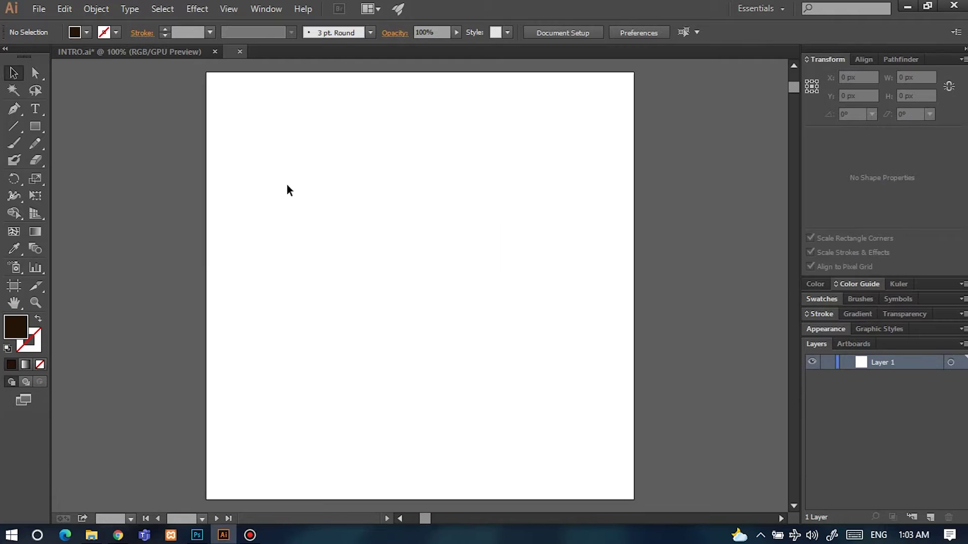
scroll(368, 183, "up", 1)
scroll(368, 187, "down", 1)
scroll(368, 188, "right", 1)
scroll(369, 190, "left", 2)
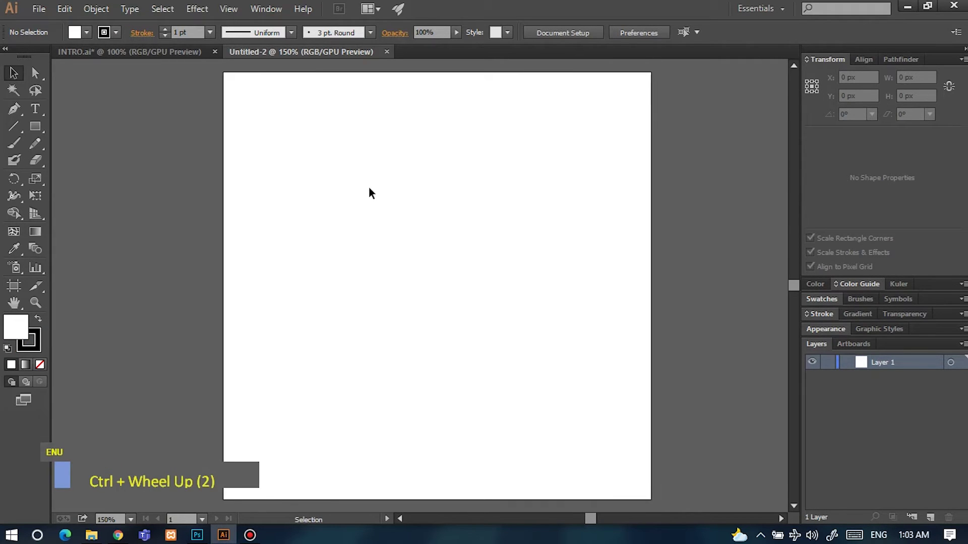
scroll(467, 223, "right", 1)
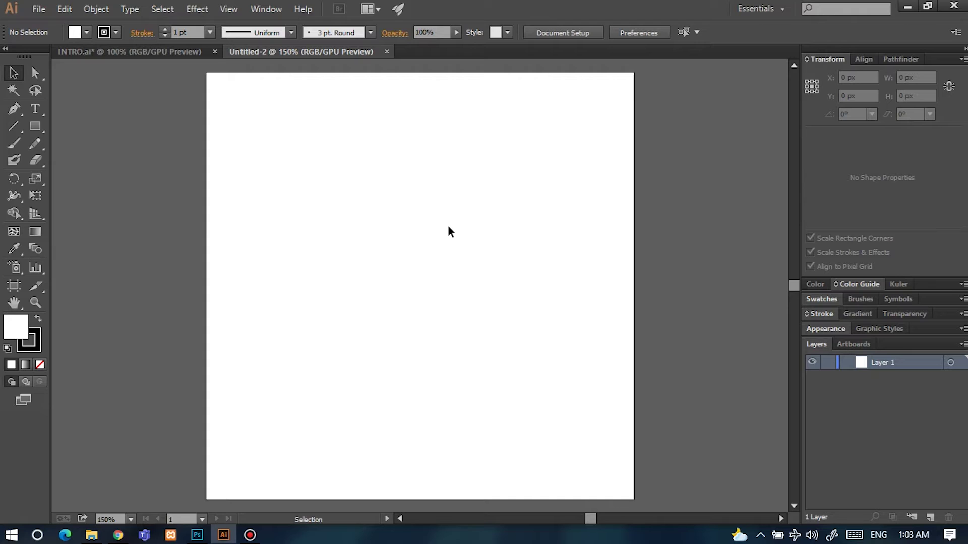
scroll(421, 237, "left", 3)
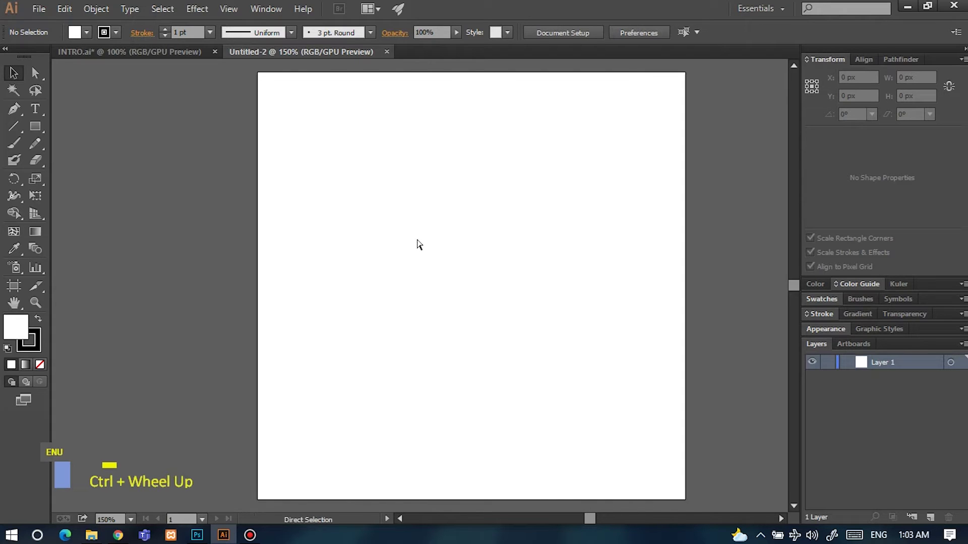
scroll(416, 241, "right", 5)
scroll(414, 240, "left", 1)
scroll(416, 245, "left", 1)
scroll(416, 245, "right", 1)
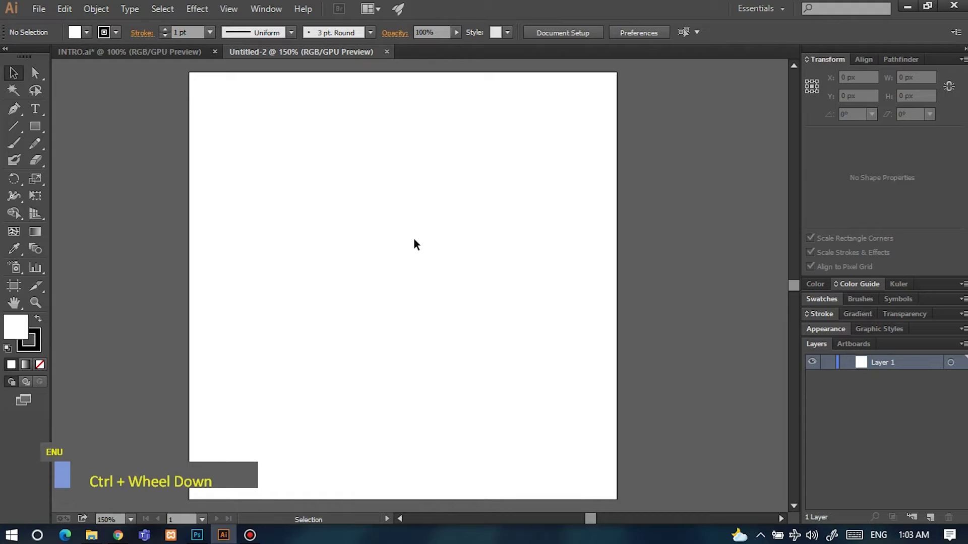
scroll(413, 245, "left", 2)
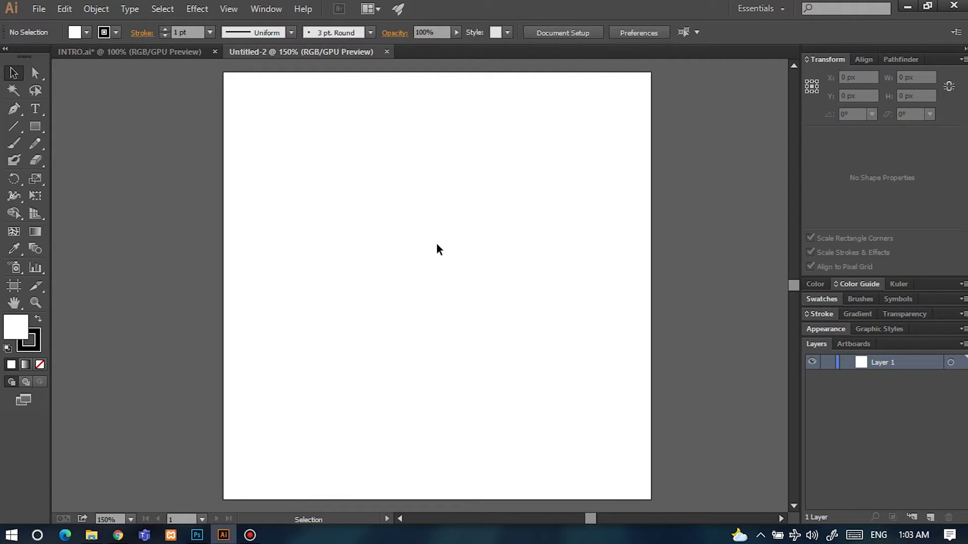
Copy the dark brown, orange and white swatch squares from INTRO.ai and paste them beside the new document's artboard.
left_click(164, 53)
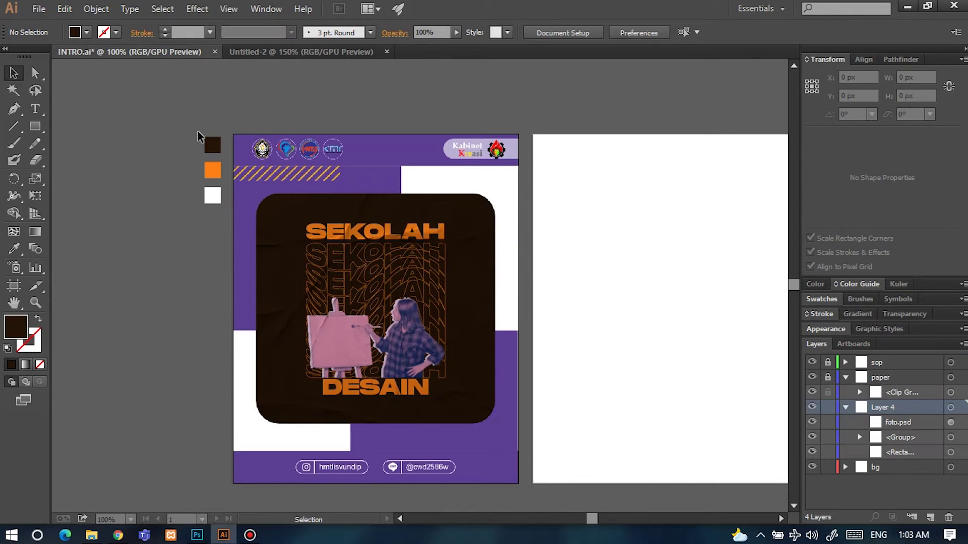
left_click_drag(182, 122, 225, 239)
key("ctrl+c")
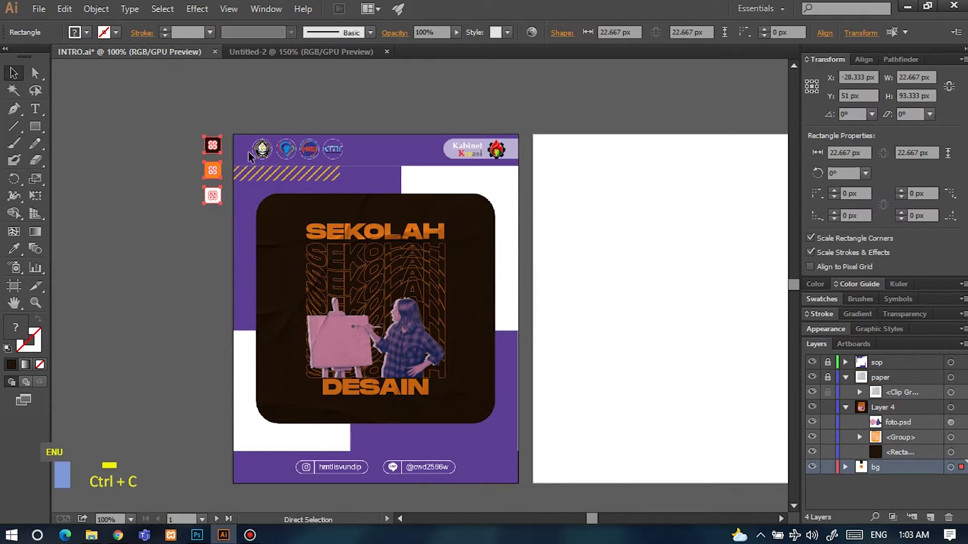
key("ctrl+v")
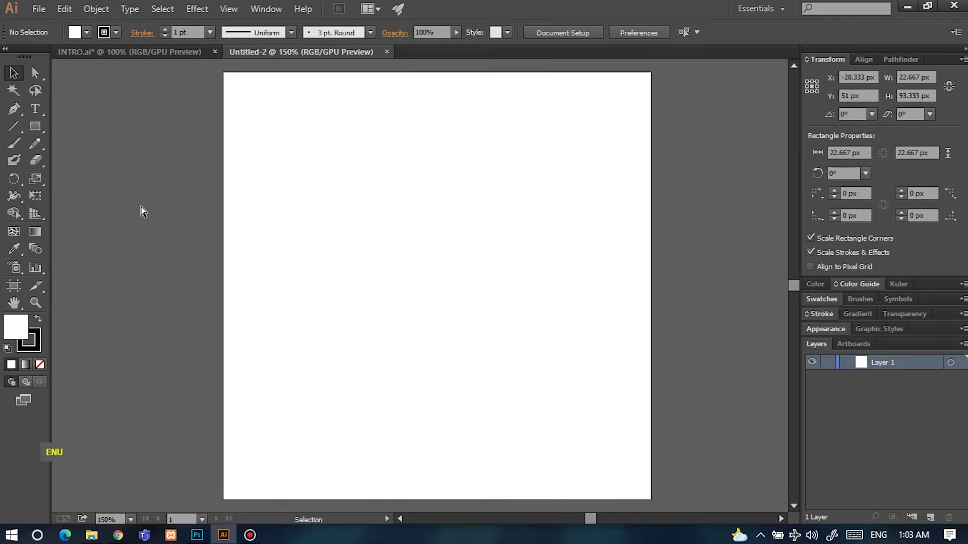
left_click_drag(415, 330, 191, 166)
left_click(725, 237)
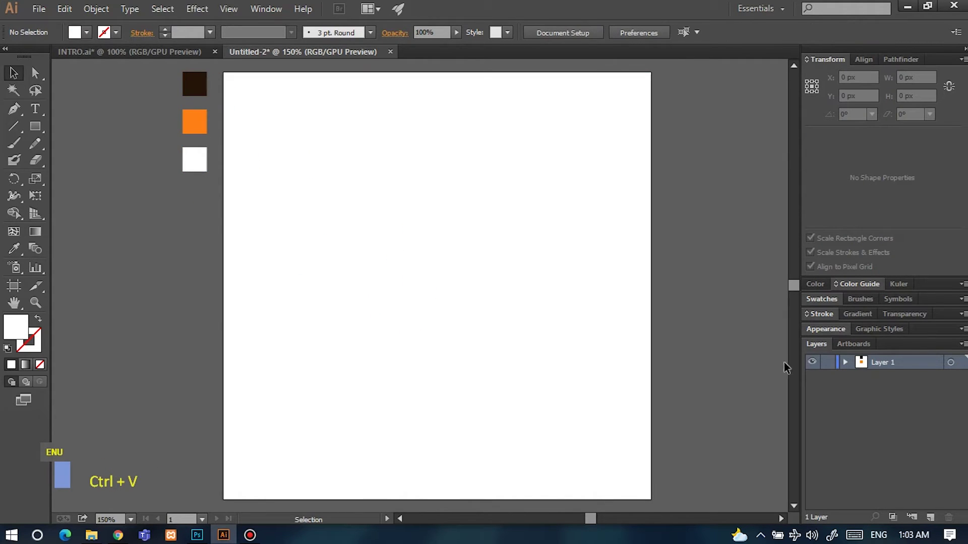
Add a new layer above Layer 1 and name it BG.
double_click(880, 362)
left_click(931, 517)
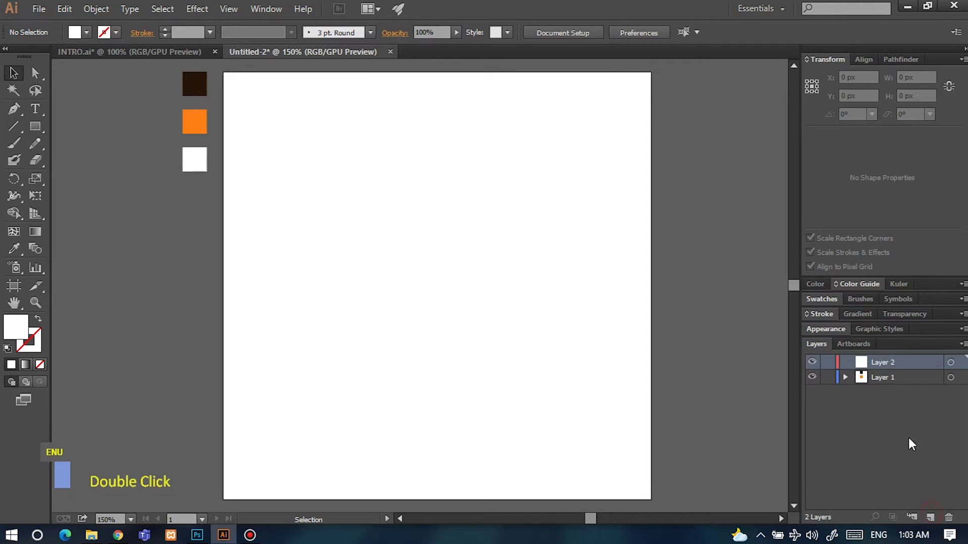
double_click(885, 361)
type("BG")
key("Return")
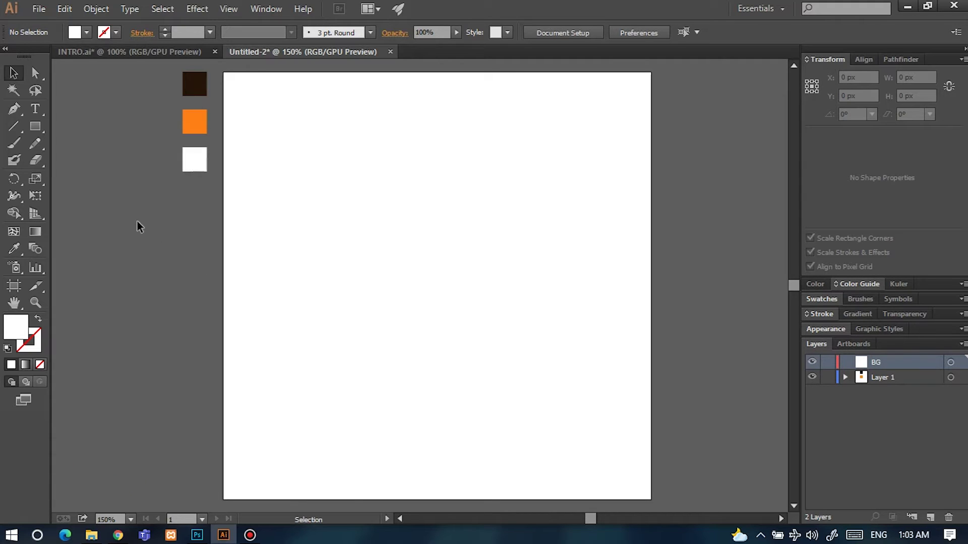
Create a 400 x 400 px rectangle on the BG layer.
left_click(36, 127)
left_click(416, 246)
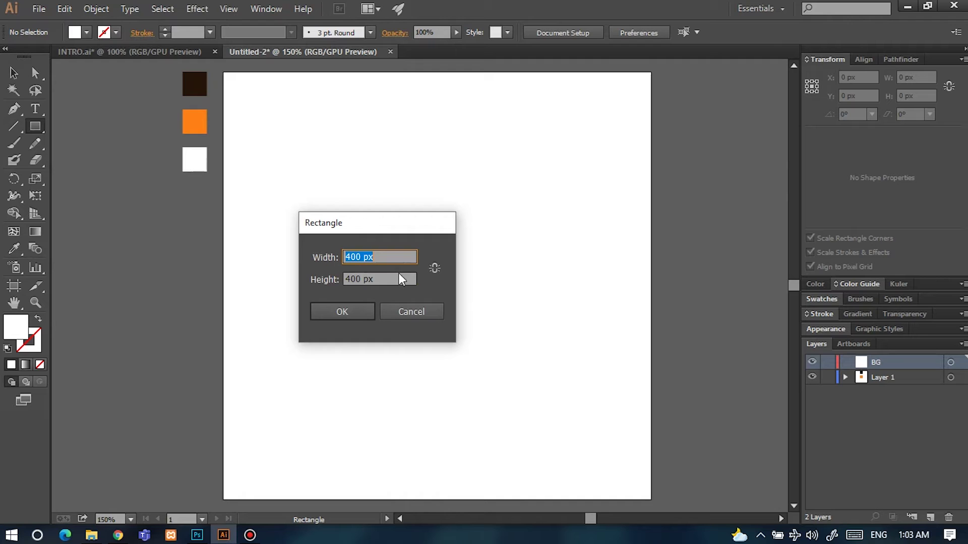
left_click(343, 313)
key("v")
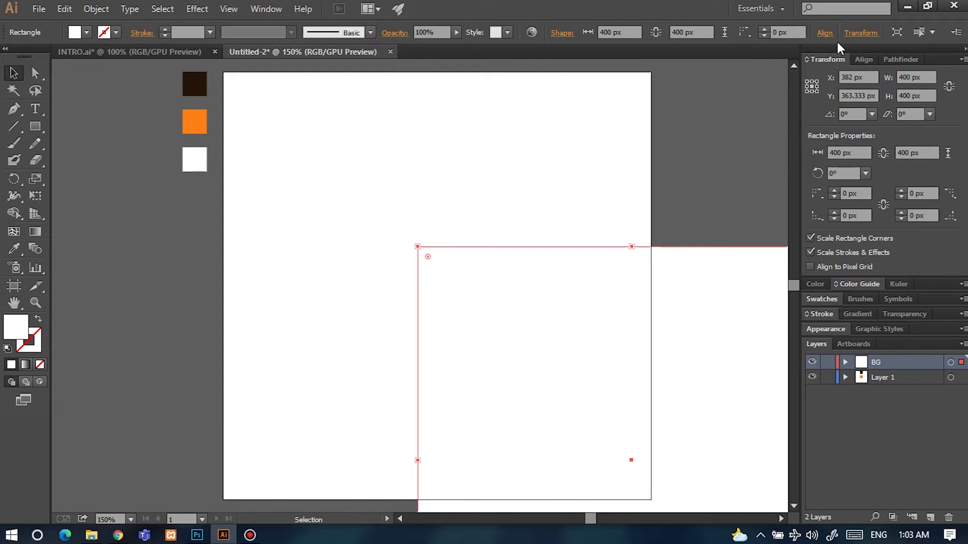
Align the rectangle to the artboard's horizontal and vertical center.
left_click(825, 34)
left_click(708, 72)
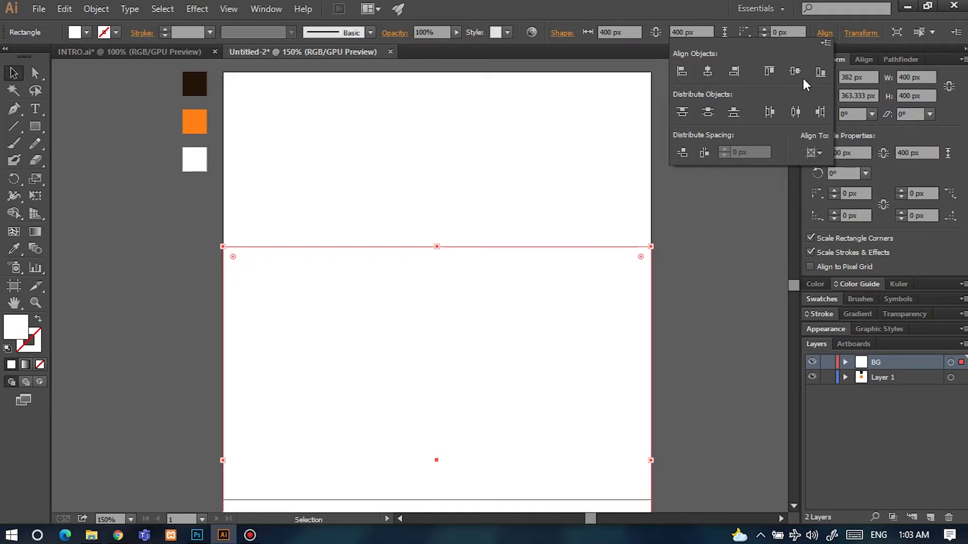
left_click(796, 72)
left_click(134, 308)
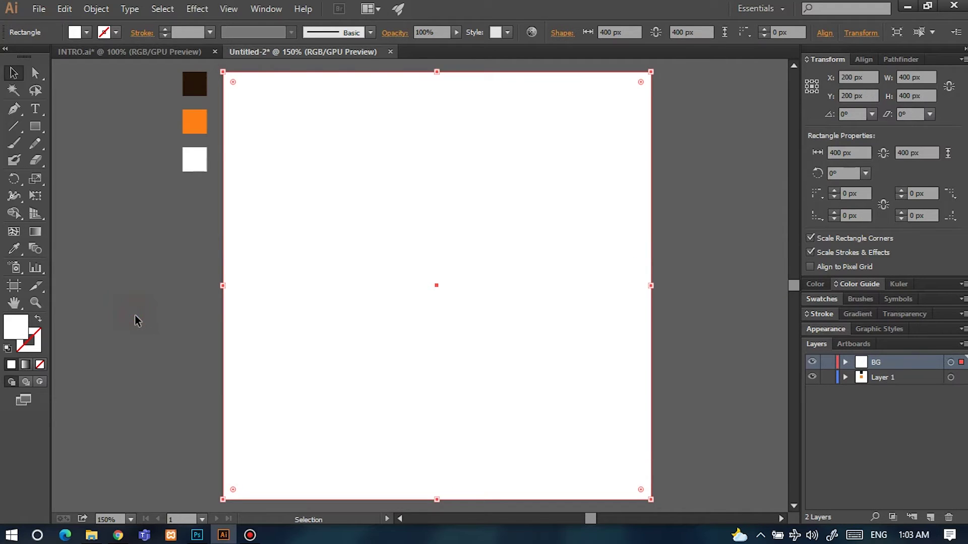
left_click(135, 318)
Lock the BG layer and unlock it again, and check that the rectangle can be selected.
left_click(507, 282)
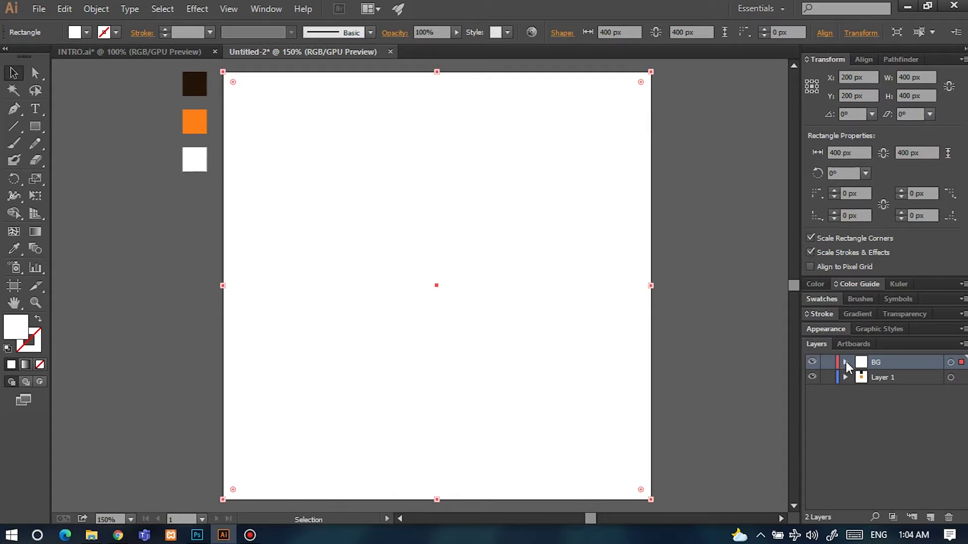
double_click(830, 363)
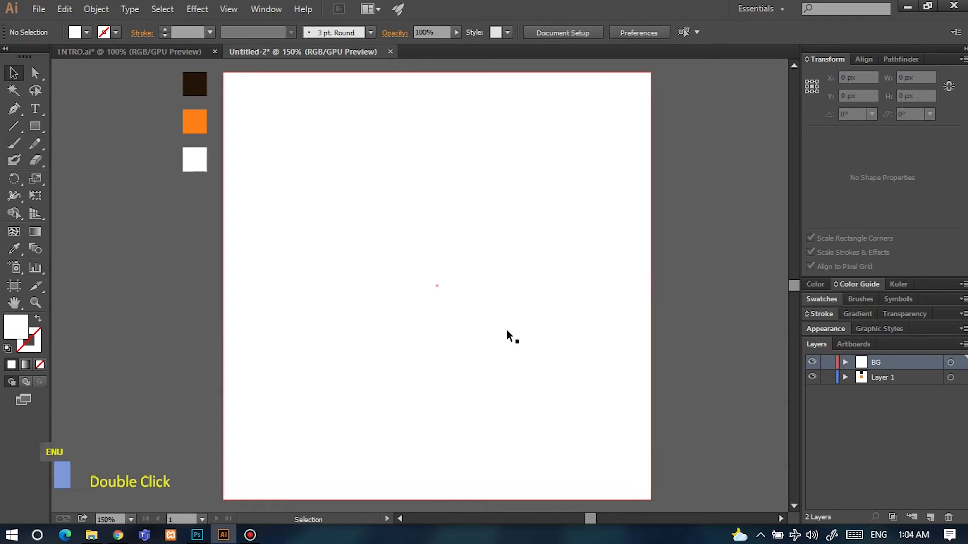
left_click(303, 258)
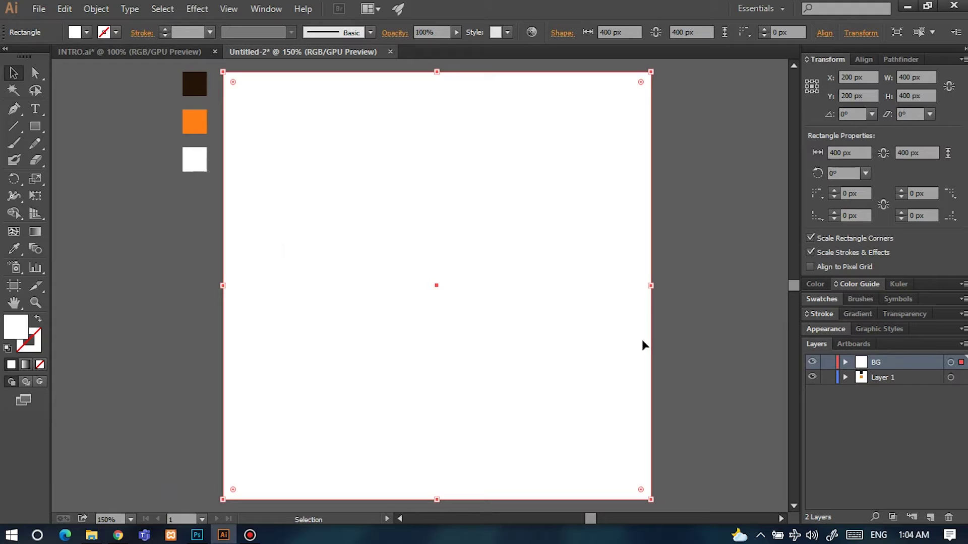
left_click(704, 348)
Fill the background rectangle with the dark brown swatch's color using the Eyedropper, and clear the selection.
left_click(573, 353)
left_click(13, 249)
left_click(196, 84)
key("v")
left_click(702, 296)
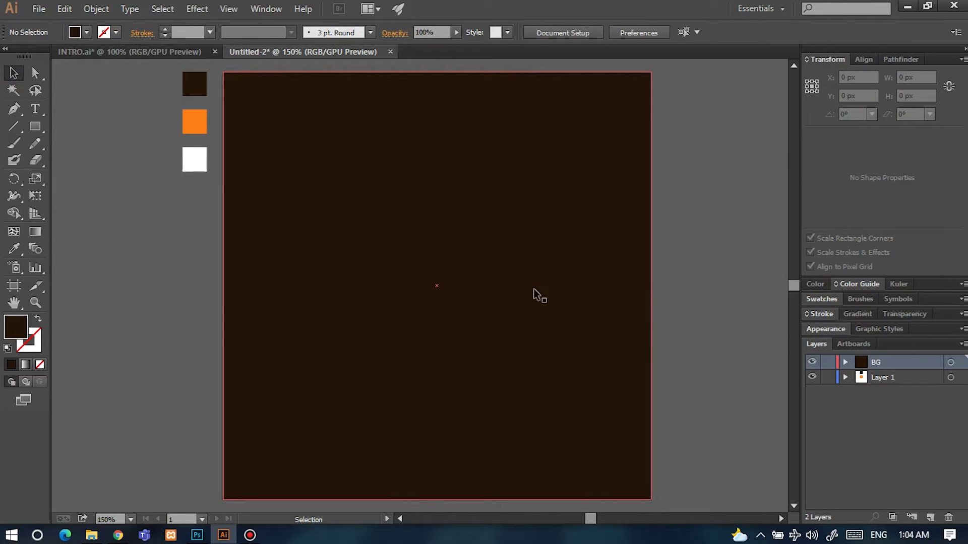
left_click(470, 271)
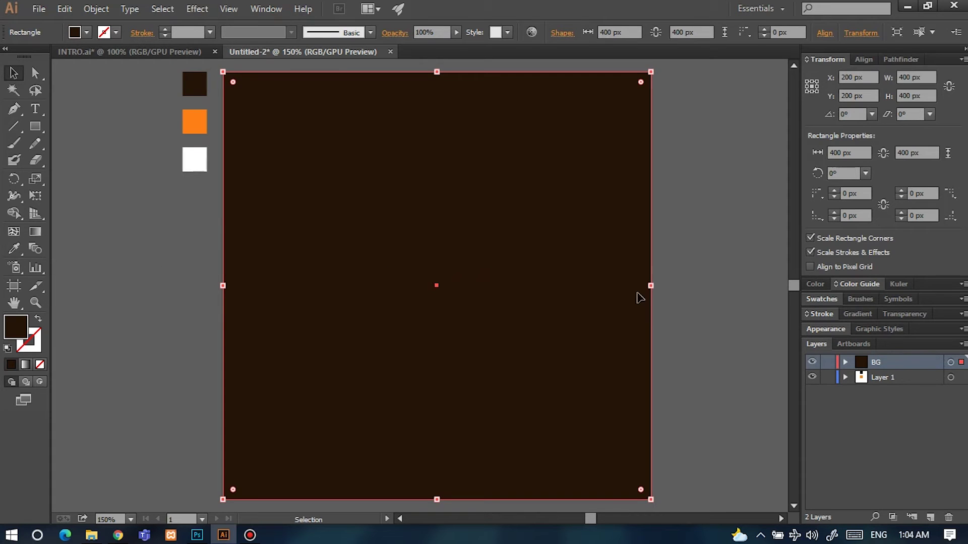
left_click(687, 328)
Add another layer above BG and name it TEXT.
left_click(930, 518)
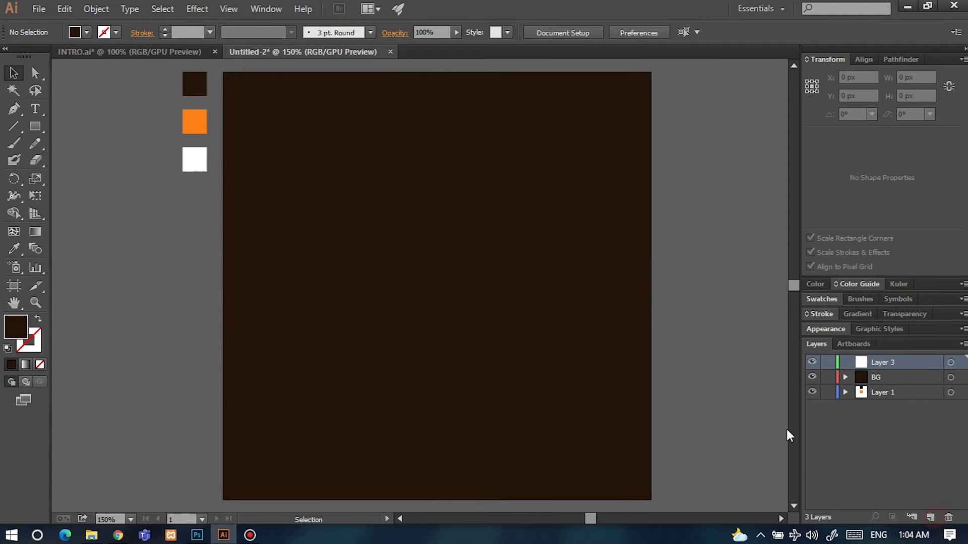
double_click(887, 367)
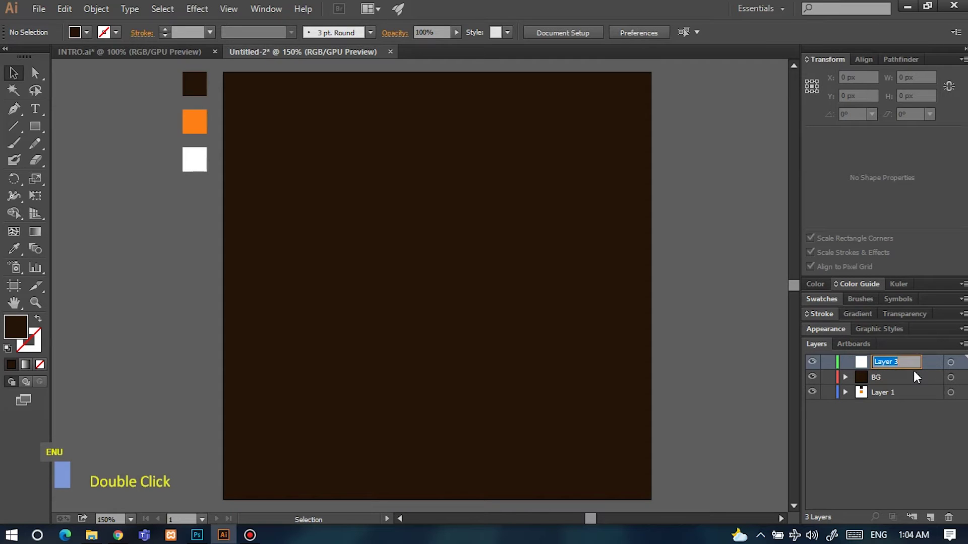
type("TEXT")
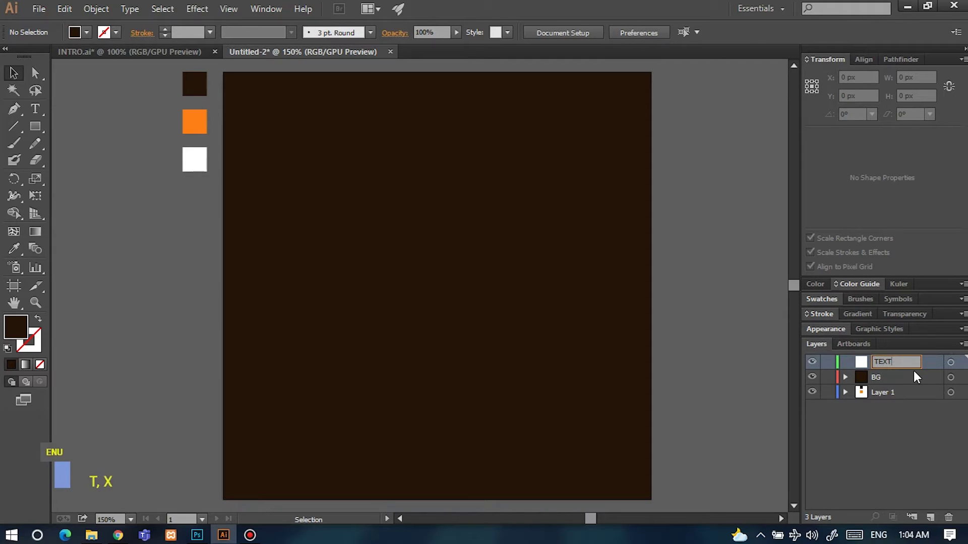
key("Return")
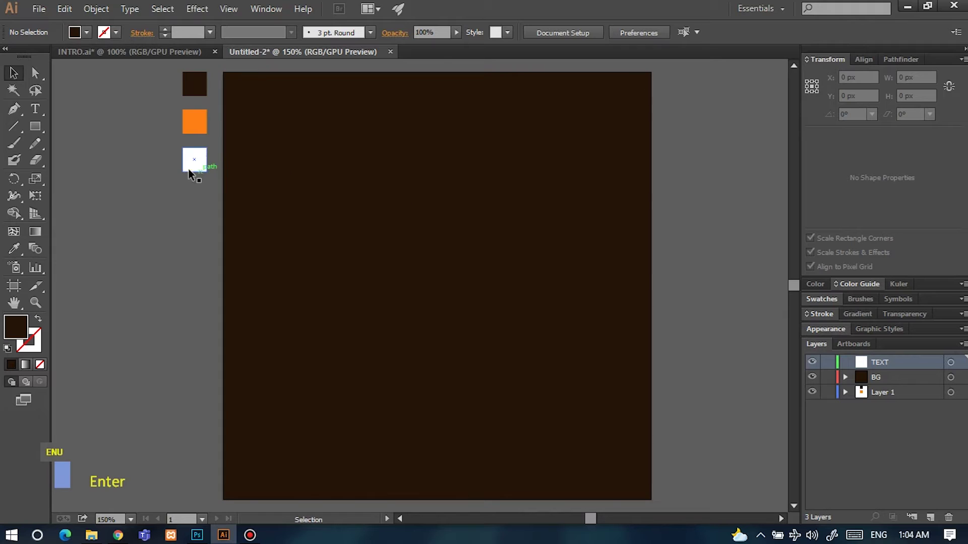
Add the text SEKOLAH in the upper part of the artboard and select it as an object.
left_click(36, 109)
left_click(390, 169)
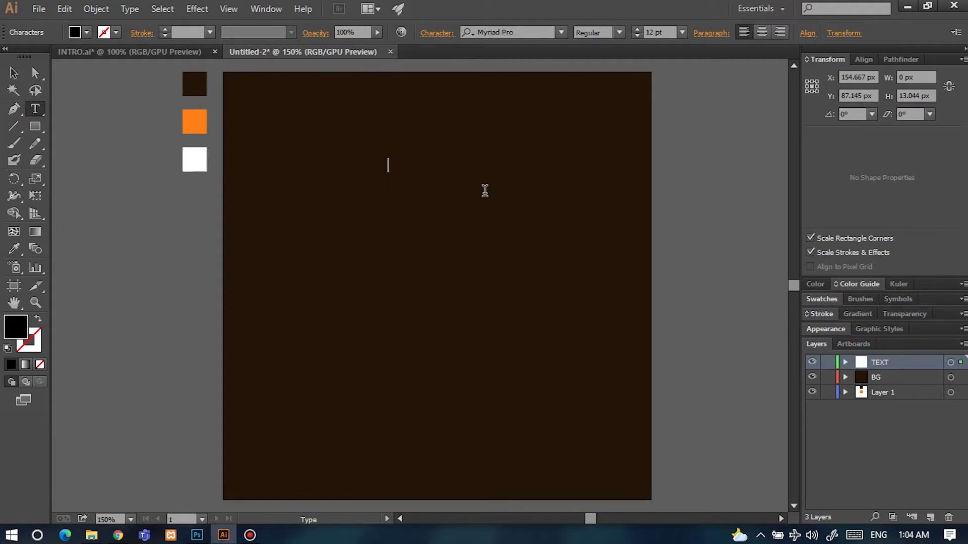
type("SEKOLAH")
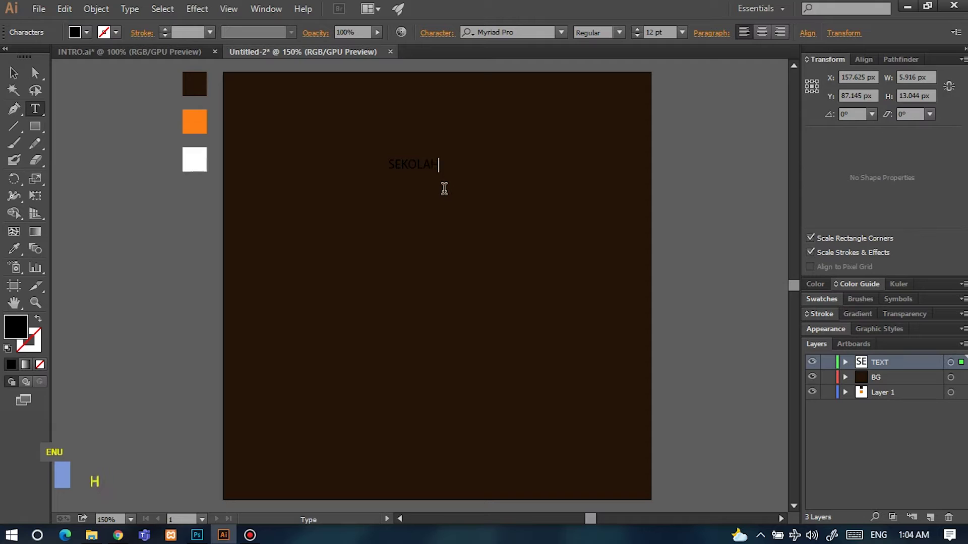
left_click(14, 73)
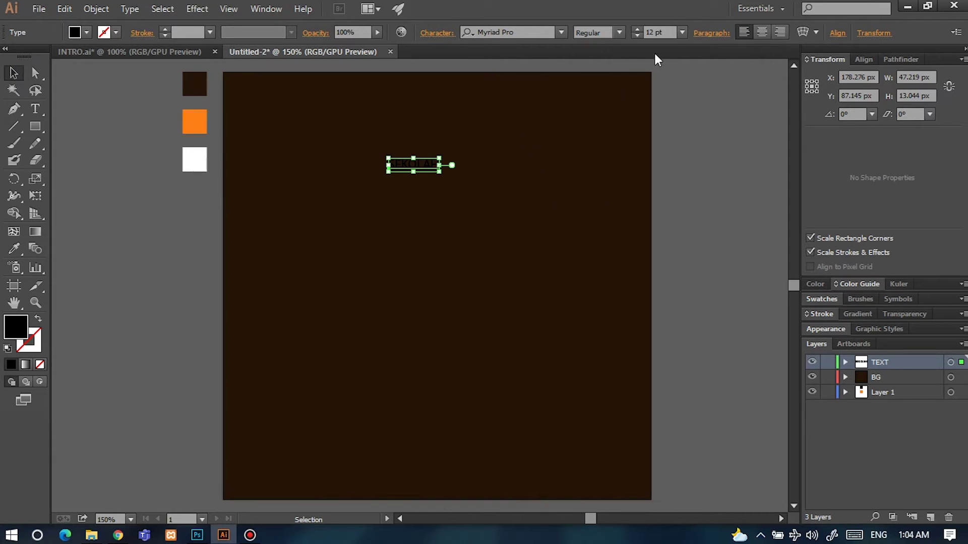
Set the SEKOLAH text's font to Monument Extended Ultrabold.
left_click(667, 33)
left_click(525, 32)
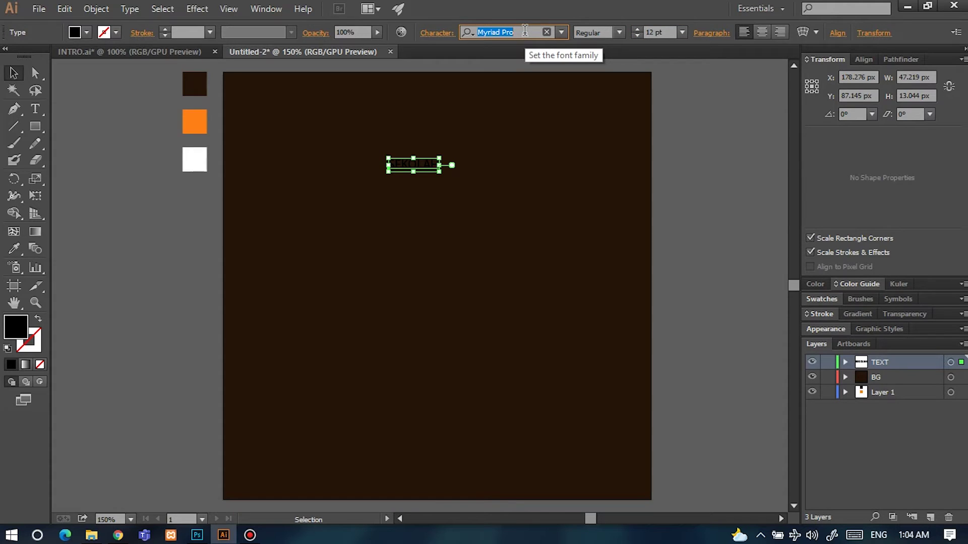
type("M")
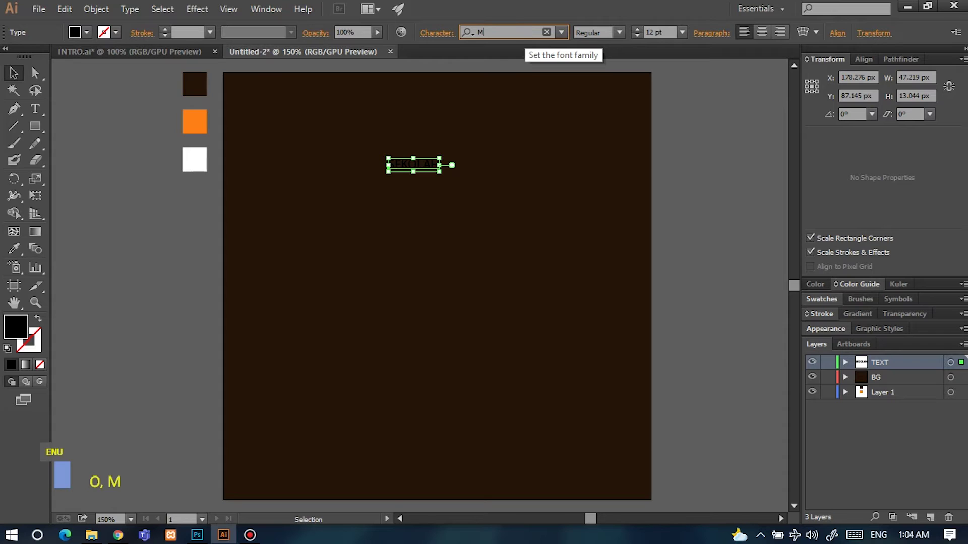
type("ONU")
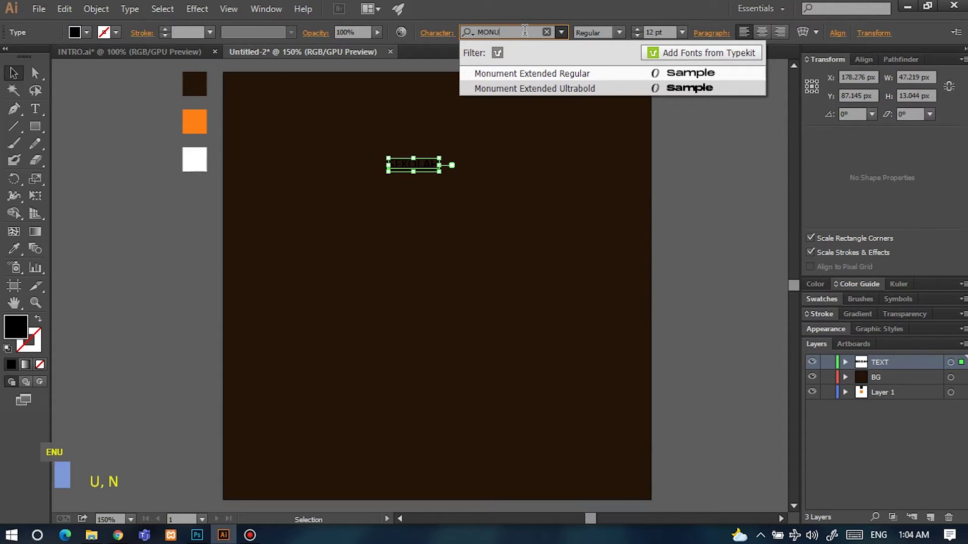
left_click(548, 88)
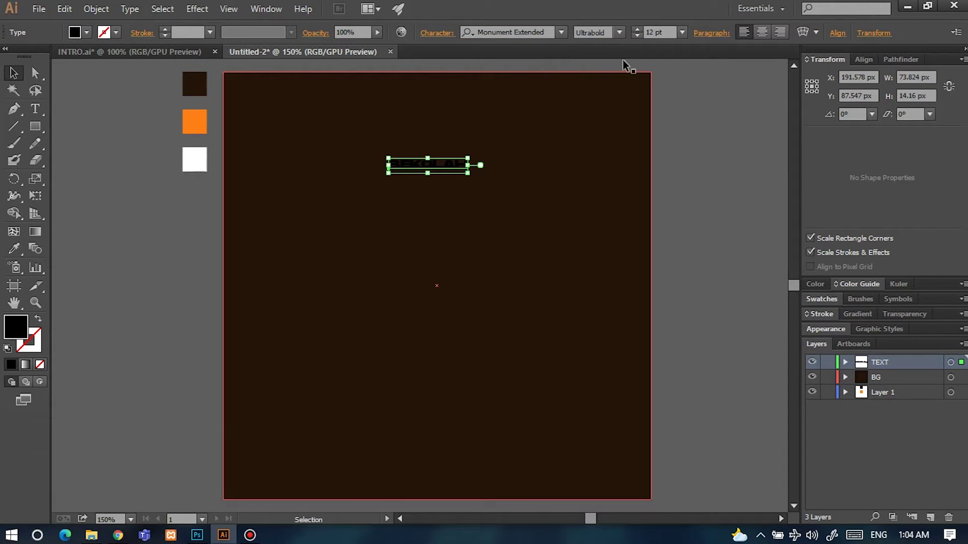
Set the SEKOLAH text's font size to 31 pt and center it horizontally on the artboard.
left_click(655, 33)
type("31")
key("Return")
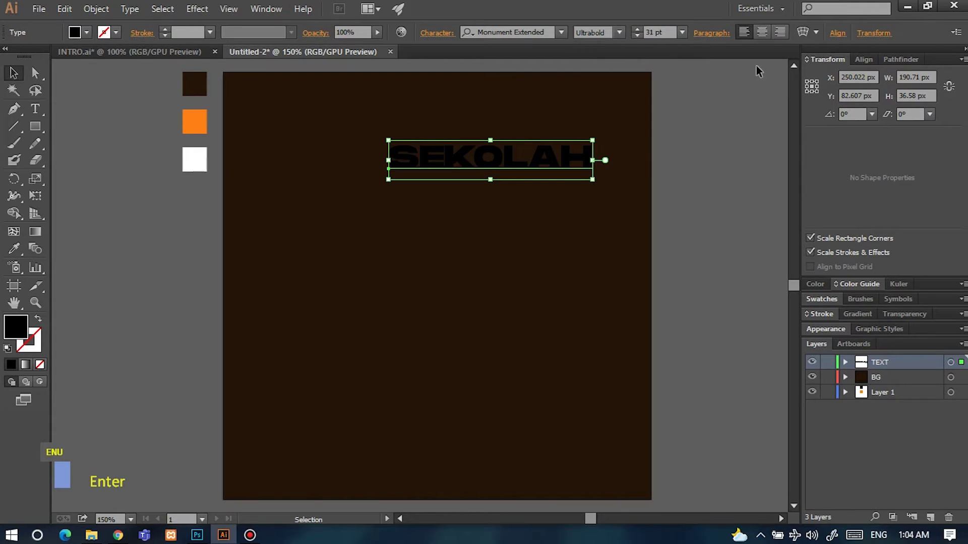
left_click(837, 33)
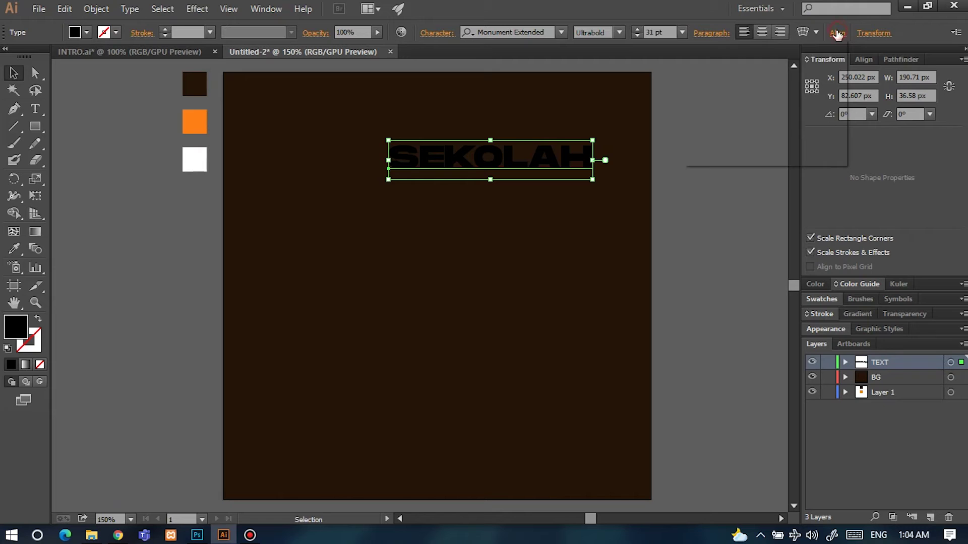
left_click(720, 71)
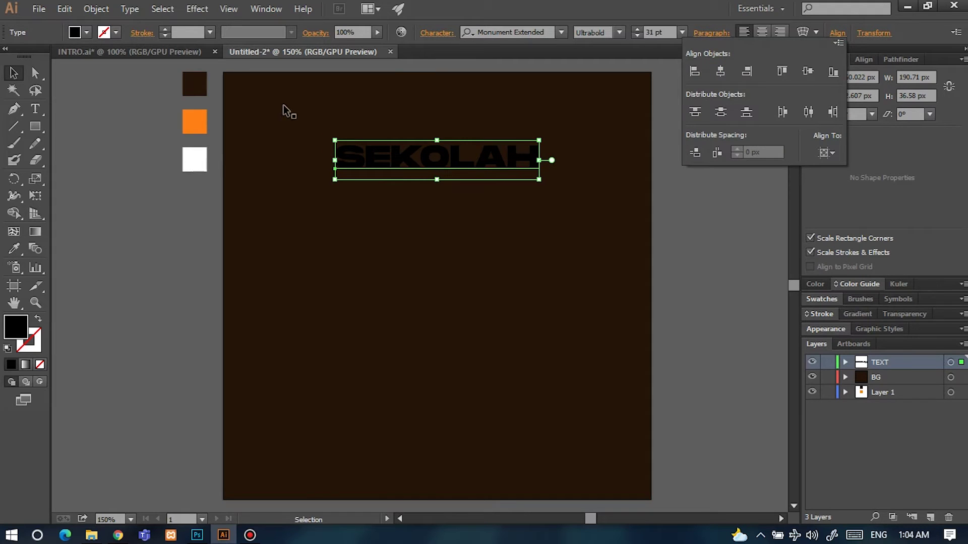
Nudge the SEKOLAH text down about 9 px in total and keep it selected.
left_click(12, 74)
key("Down")
key("Down")
key("Down")
key("Down")
key("Down")
key("Down")
key("Down")
key("Down")
key("Down")
key("Down")
key("Down")
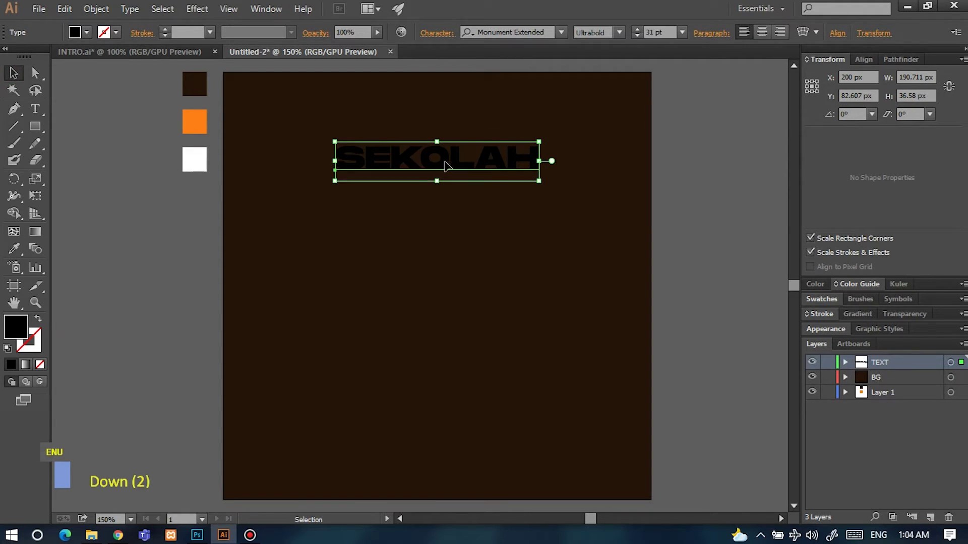
key("Up")
key("Up")
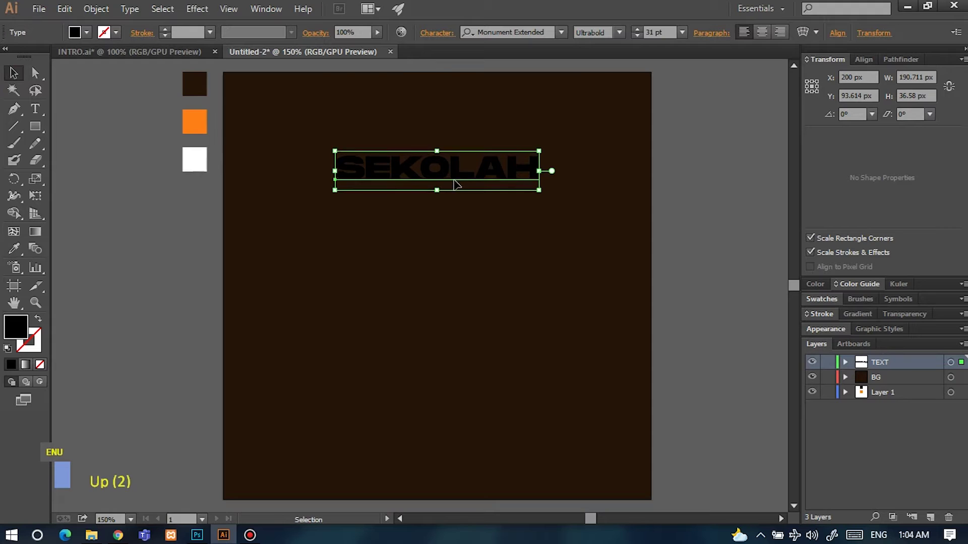
left_click(162, 216)
left_click(406, 171)
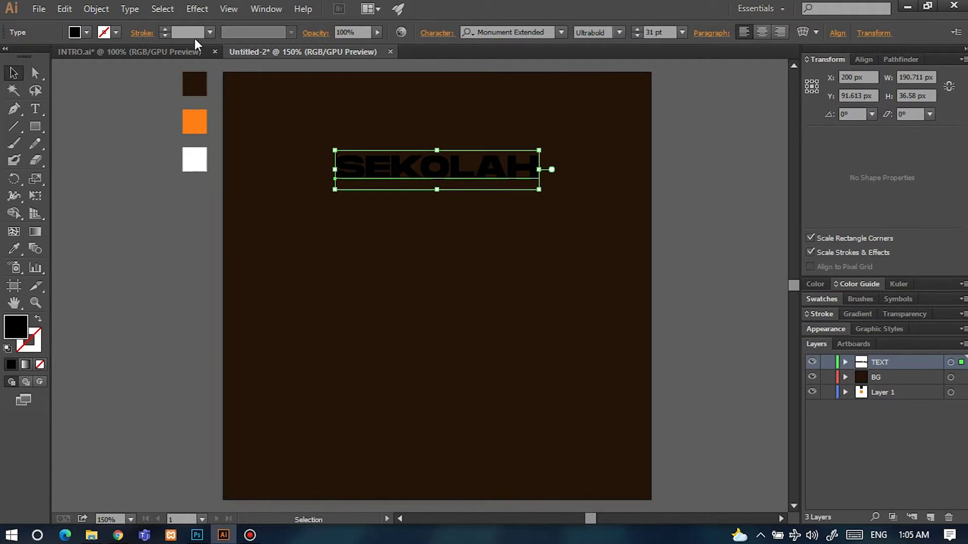
Apply a Transform effect to the SEKOLAH text with 9 copies and a vertical move of 25 px.
left_click(198, 8)
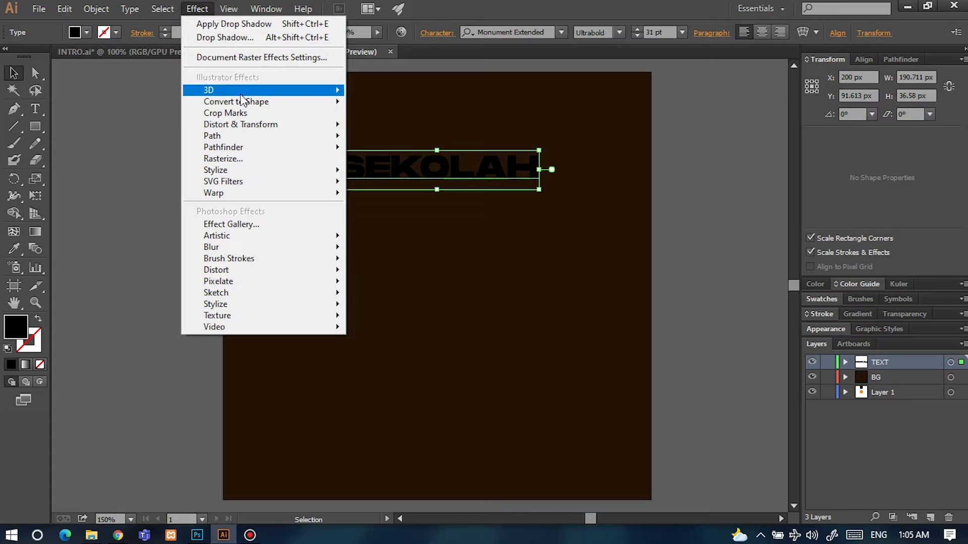
mouse_move(330, 126)
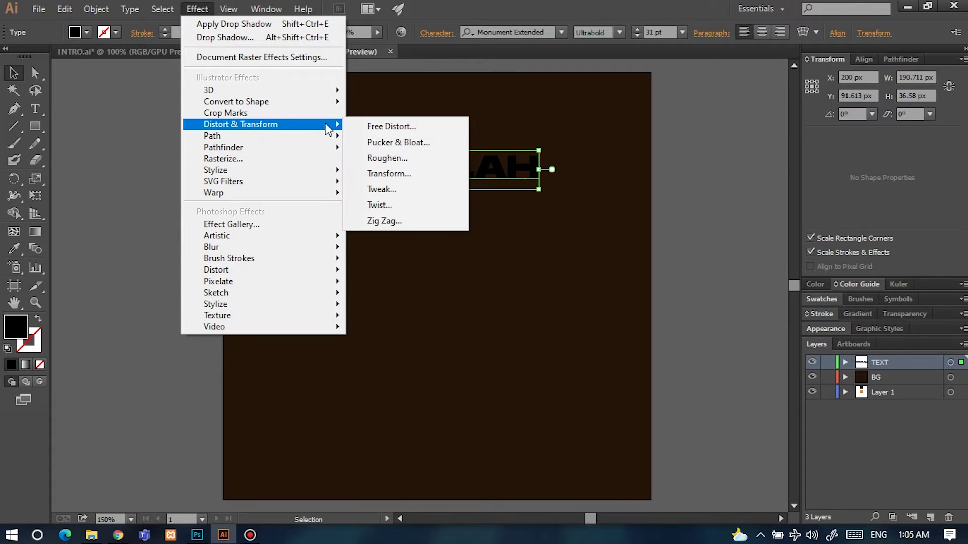
left_click(416, 177)
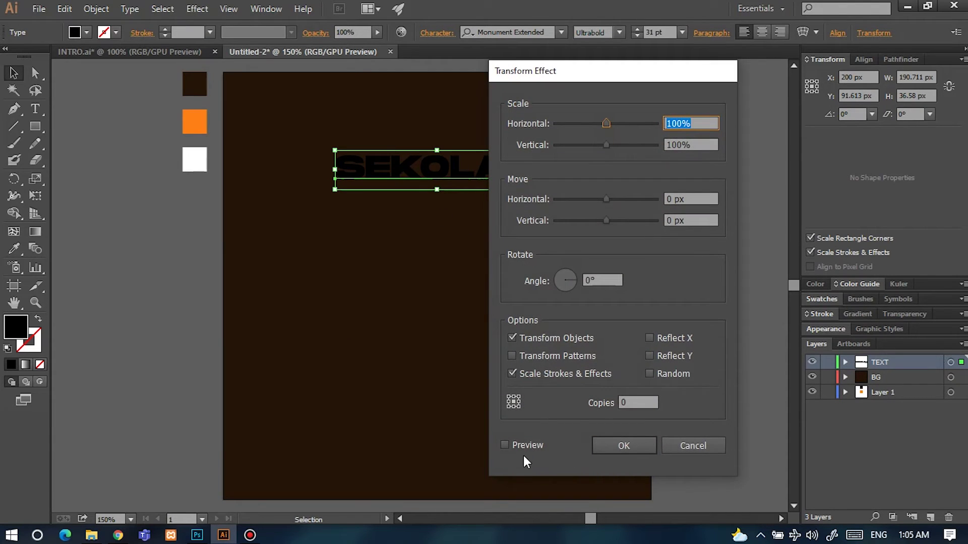
left_click(522, 447)
left_click(642, 402)
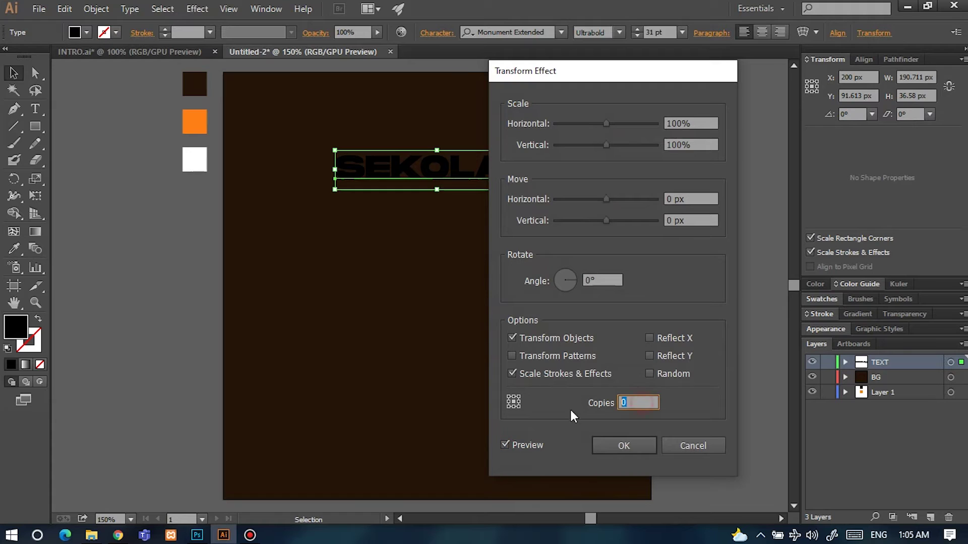
type("9")
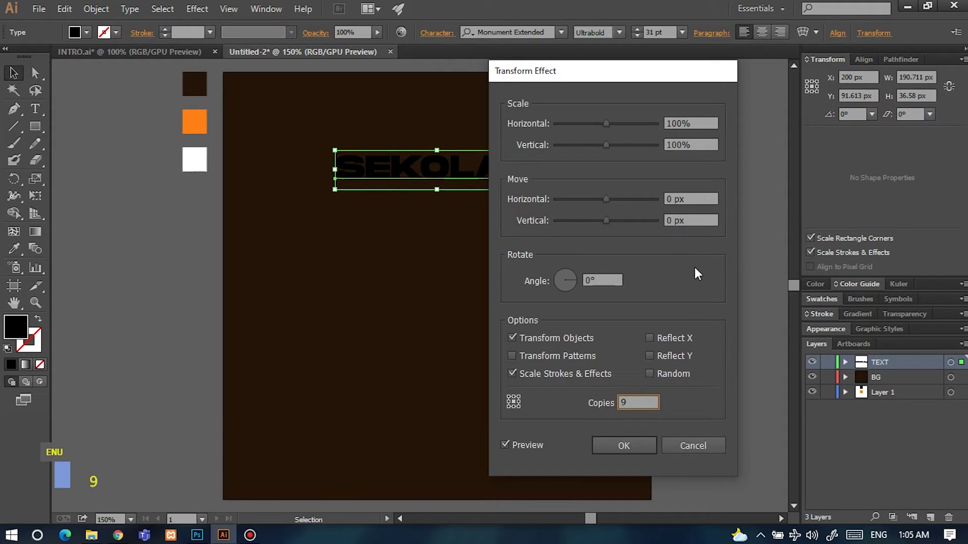
left_click(669, 221)
type("25")
double_click(522, 445)
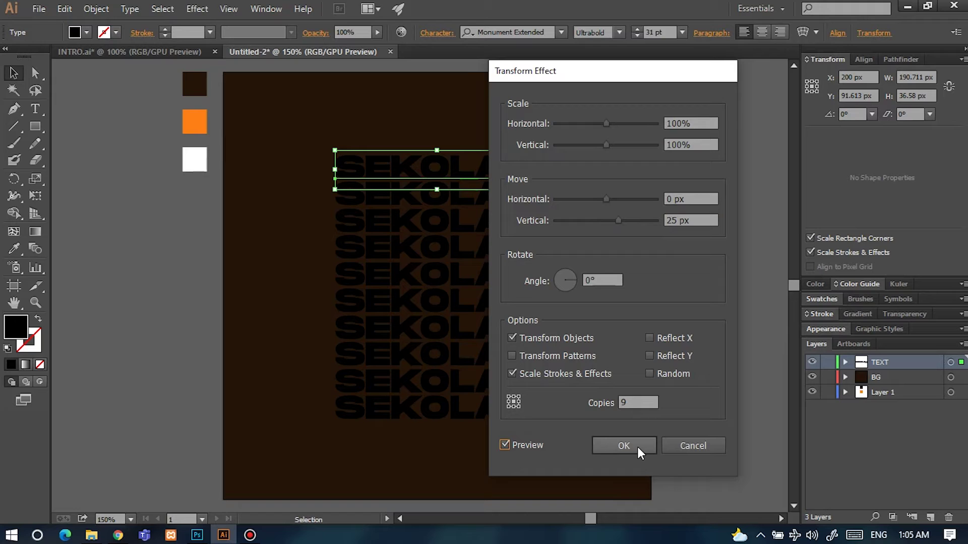
left_click(623, 445)
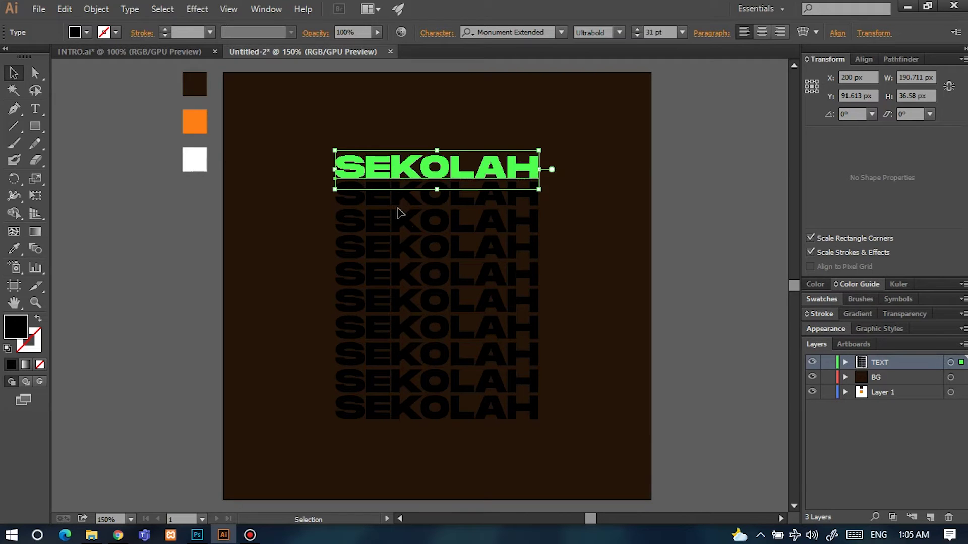
Fill the repeated SEKOLAH text with the orange swatch's color using the Eyedropper.
left_click(17, 252)
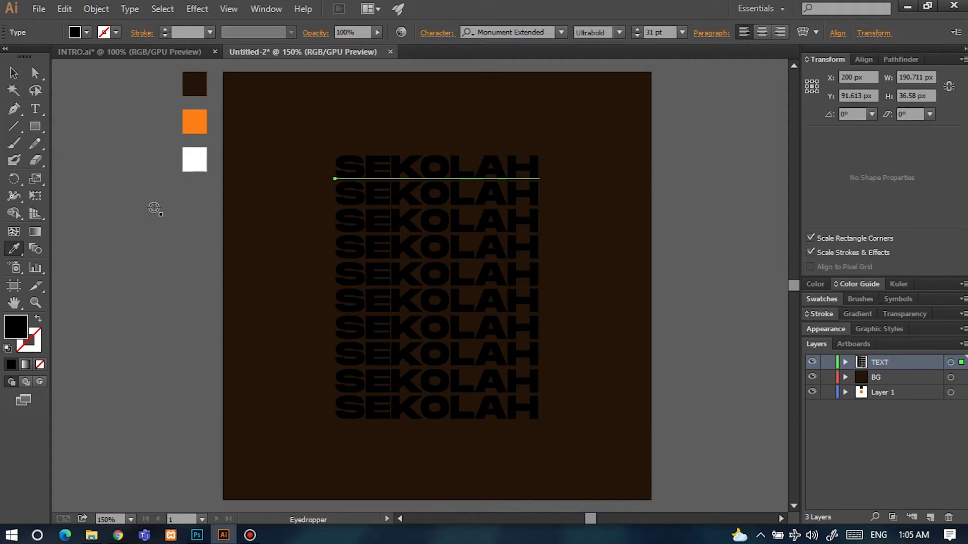
left_click(197, 123)
left_click(14, 73)
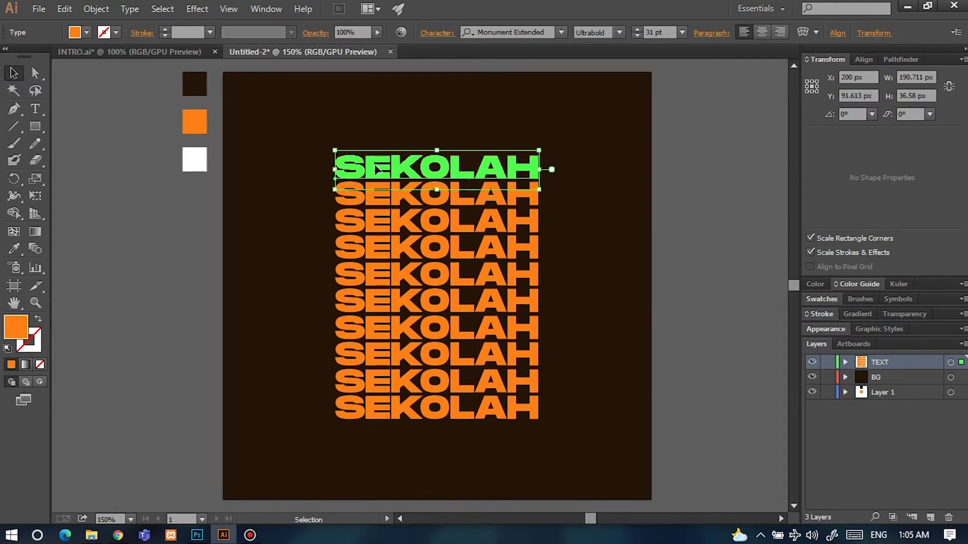
Swap the text's fill and stroke for an orange outline, and set the stroke weight to 0.5 pt.
left_click(39, 323)
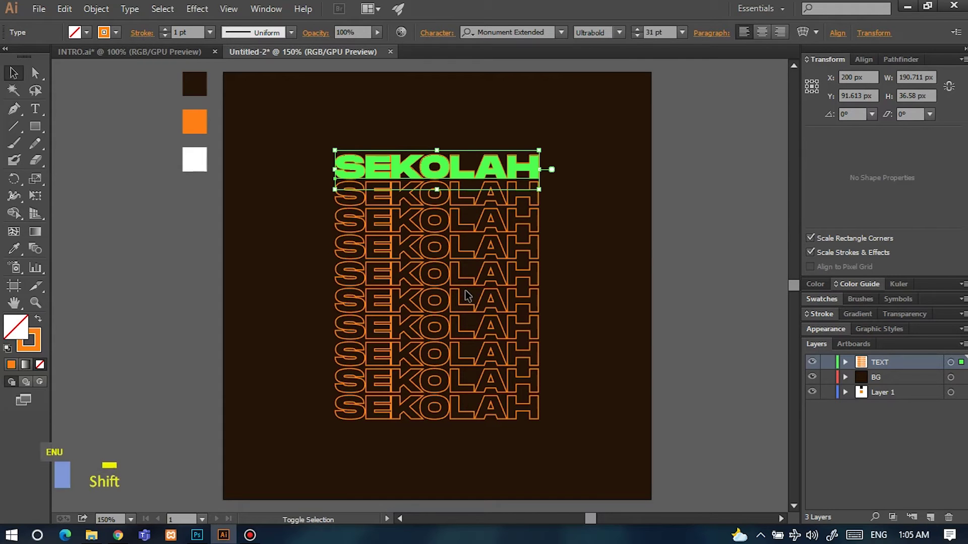
key("shift+x")
key("shift+x")
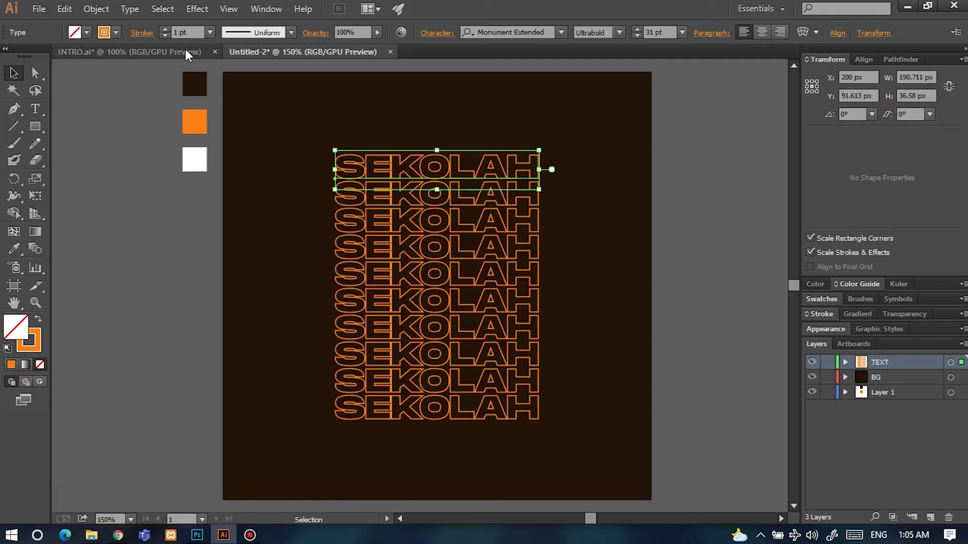
left_click_drag(179, 32, 168, 32)
type("0.5")
key("Return")
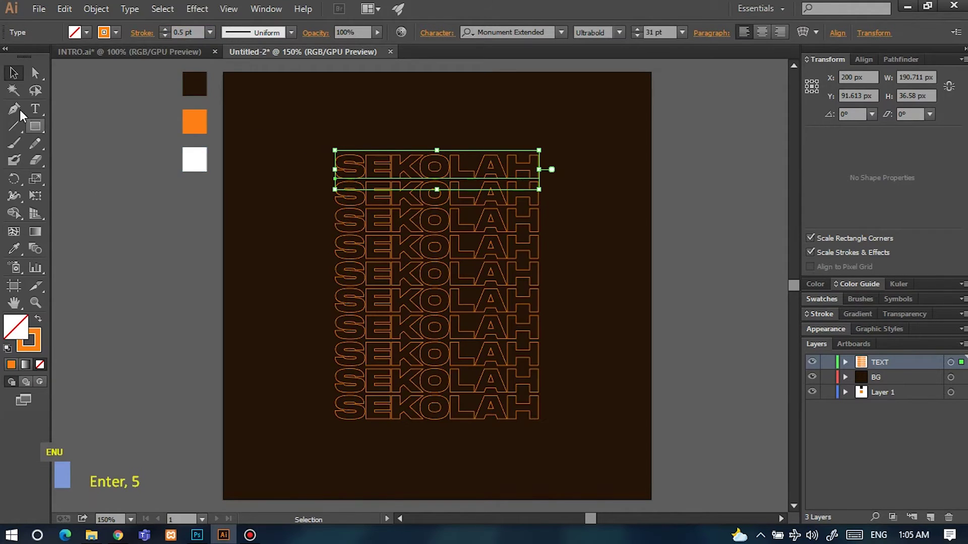
left_click(187, 278)
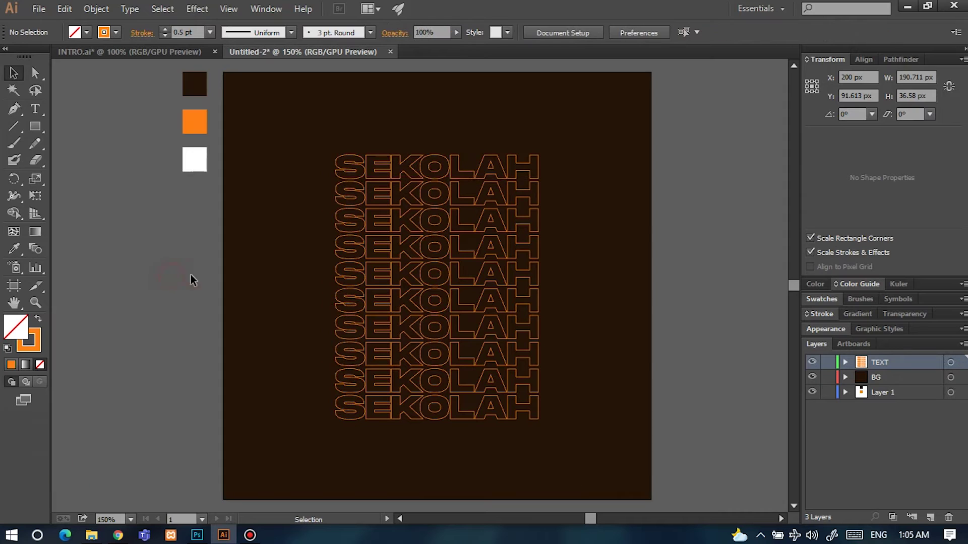
Apply an Envelope Distort warp to the repeated SEKOLAH text using the horizontal Wave style with 70% bend.
left_click(429, 171)
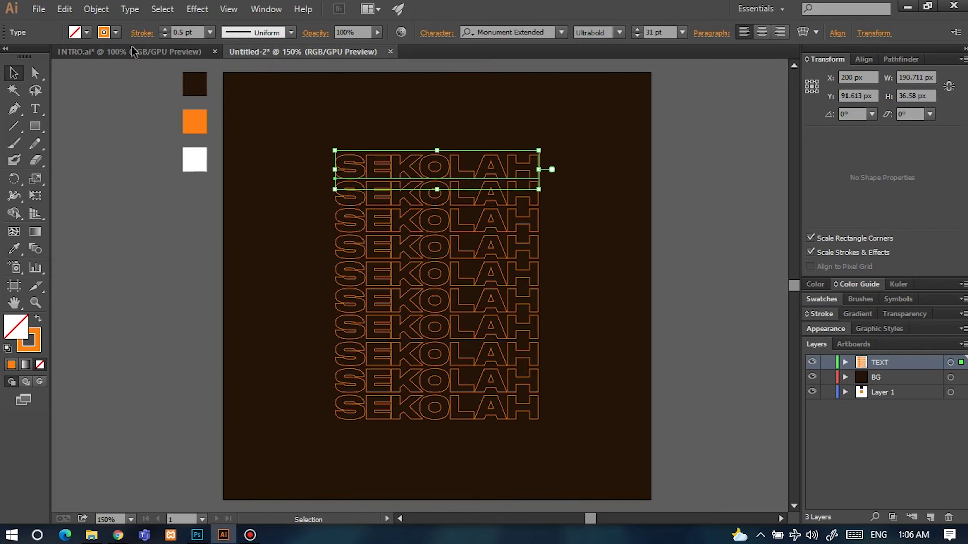
left_click(96, 10)
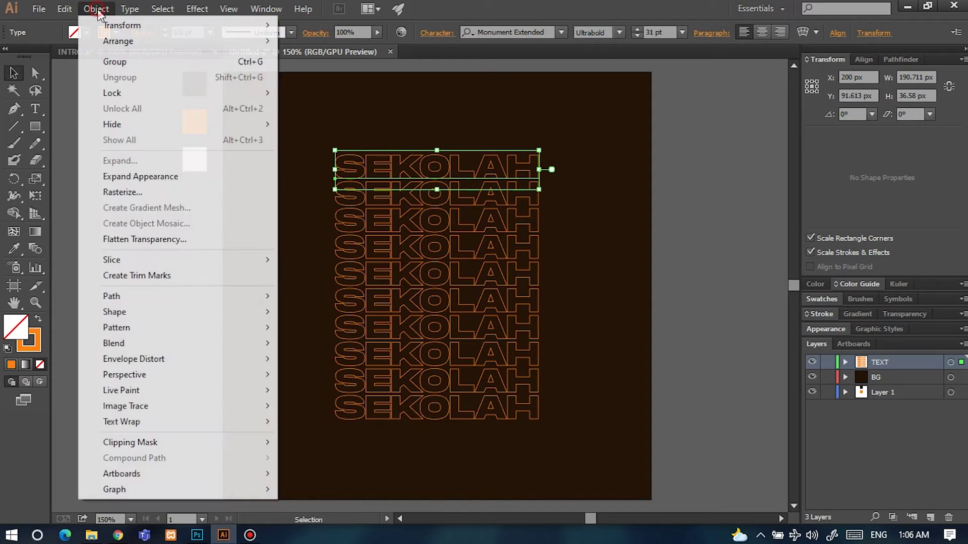
mouse_move(246, 358)
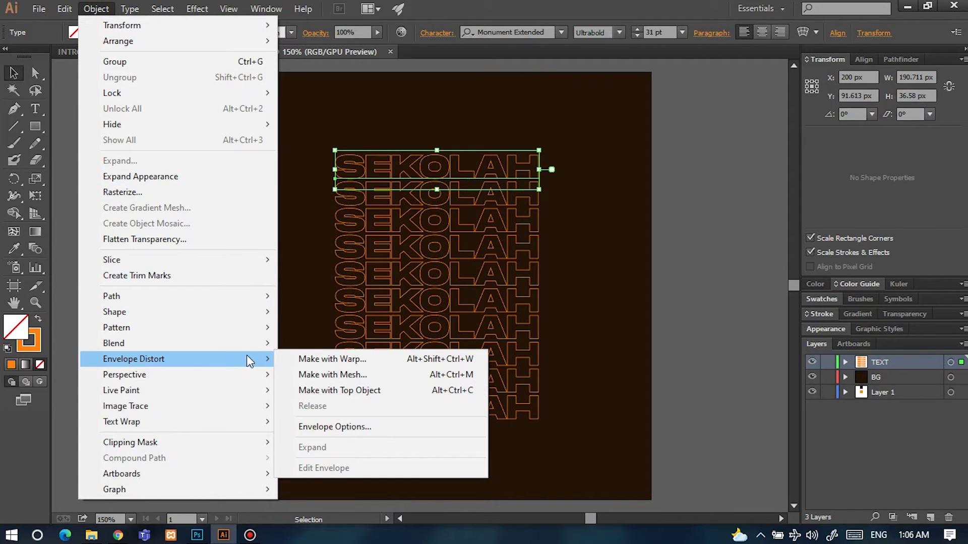
left_click(377, 366)
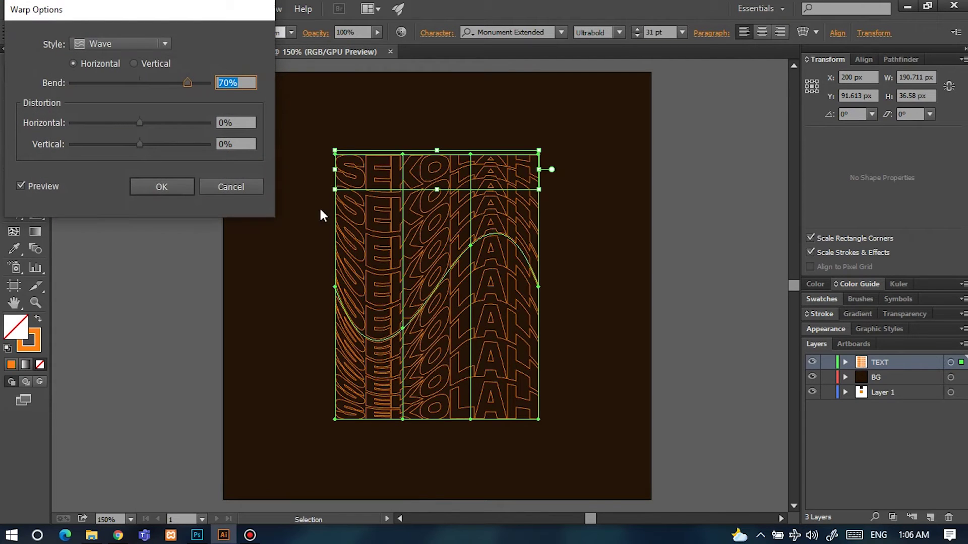
left_click(135, 47)
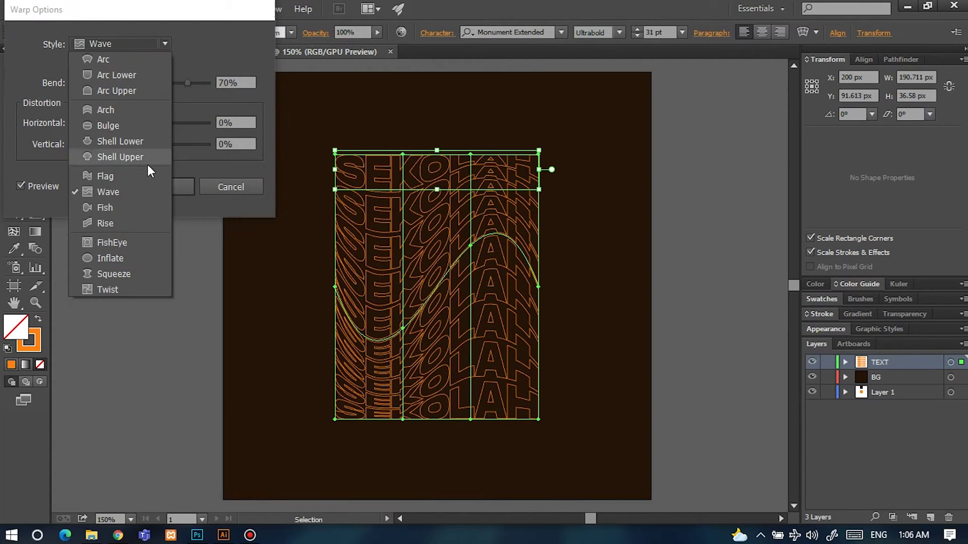
left_click(133, 192)
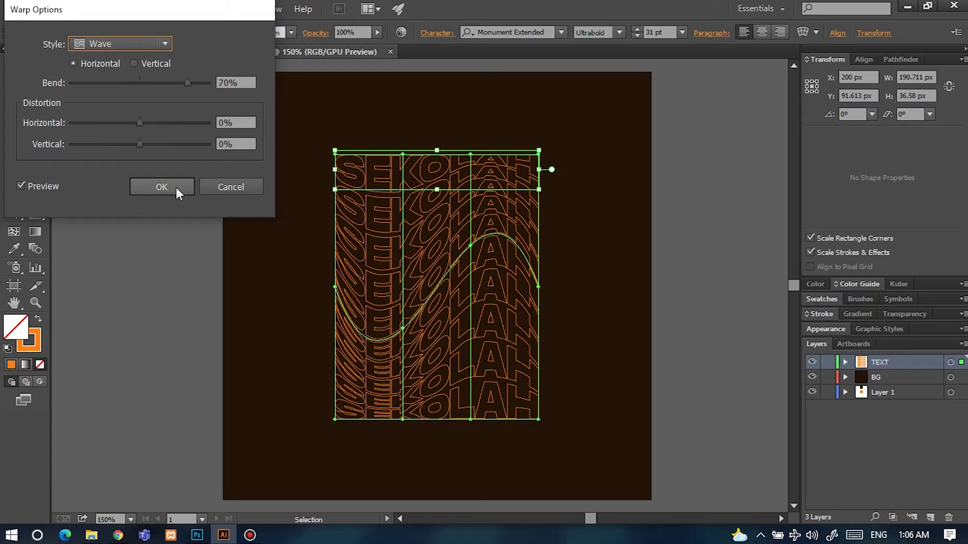
left_click(161, 187)
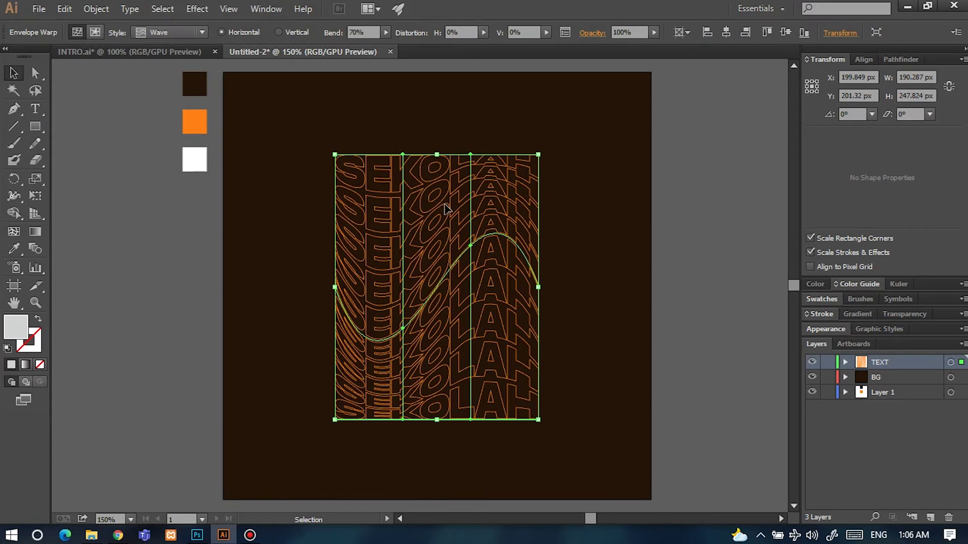
Expand the appearance of the text inside the warp envelope and clear the selection.
left_click(94, 10)
left_click(95, 10)
left_click(95, 32)
left_click(96, 9)
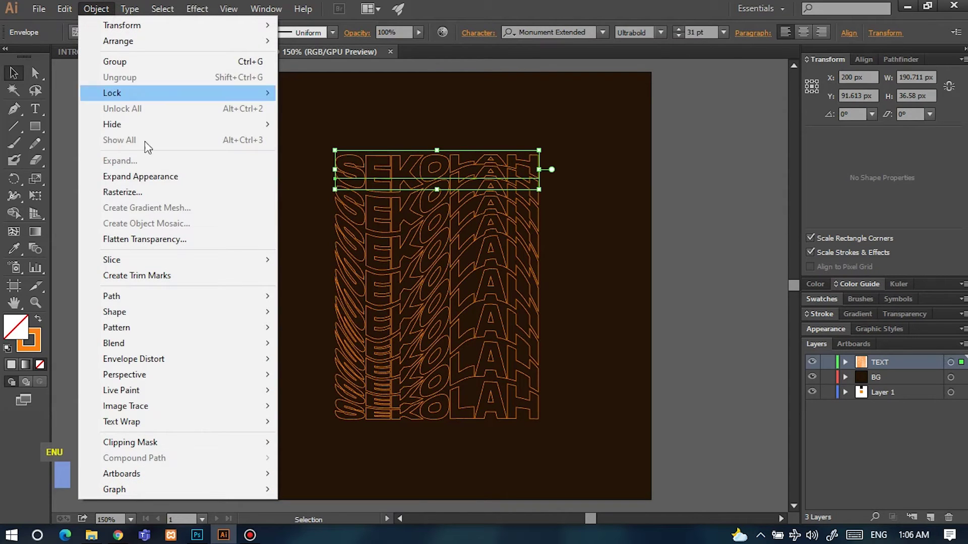
double_click(161, 176)
left_click(737, 231)
Try moving the expanded warped text about 25 px to the right, undo the move, and clear the selection.
left_click(537, 284)
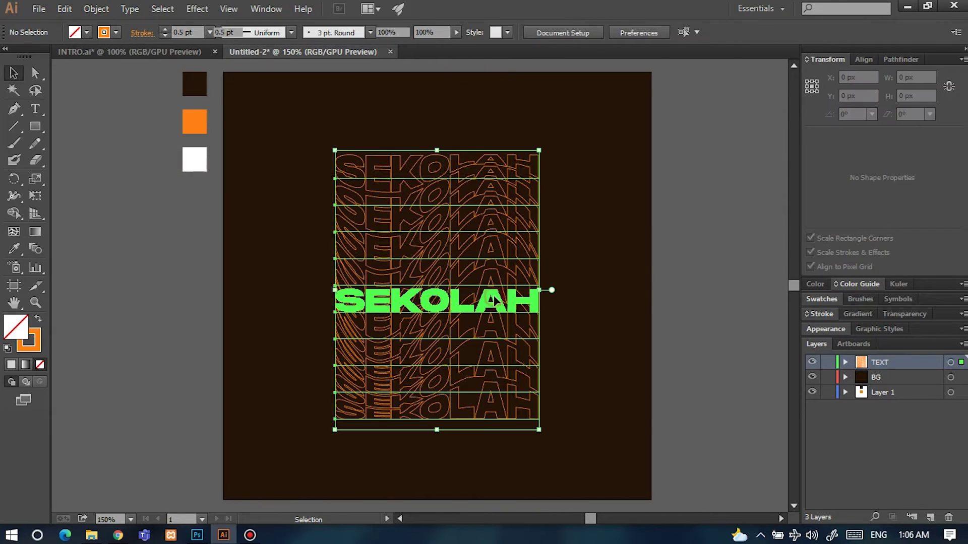
double_click(461, 292)
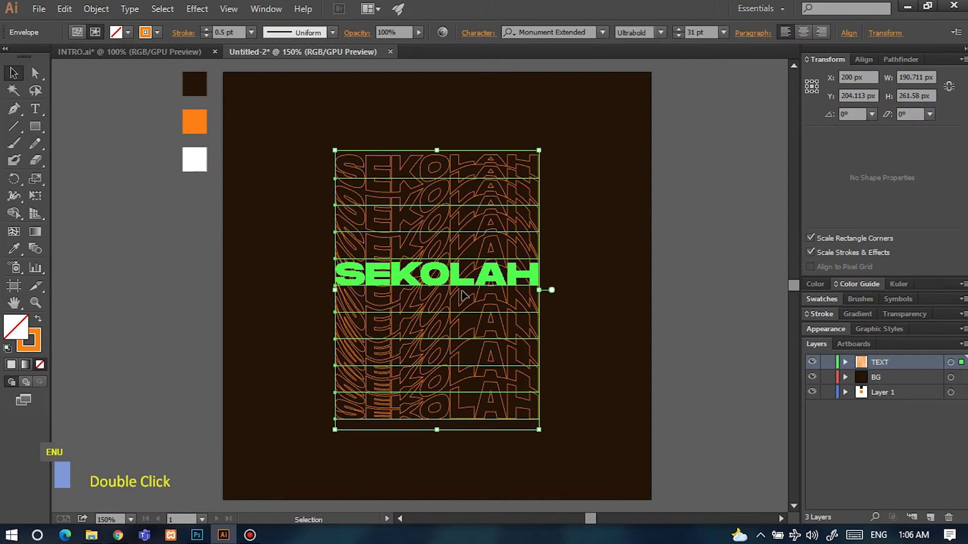
left_click_drag(456, 287, 483, 287)
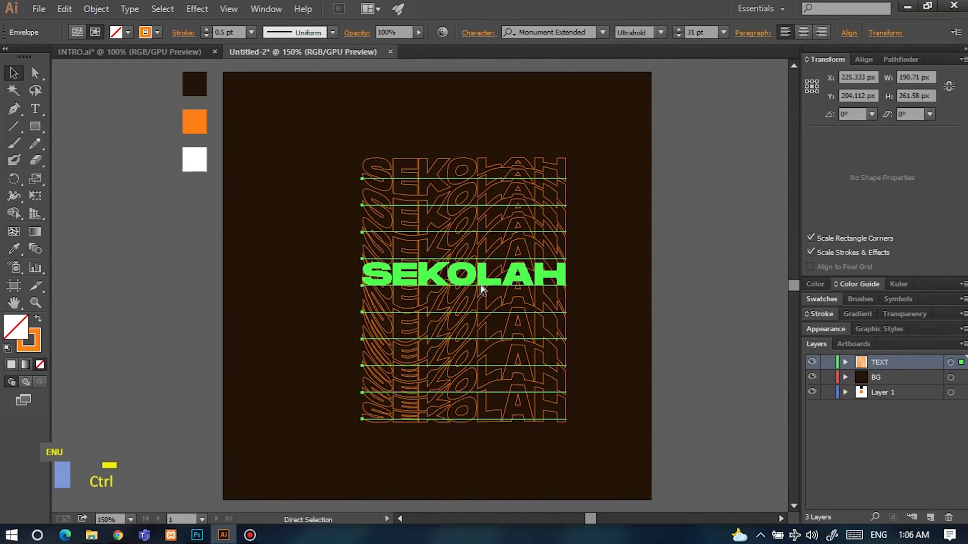
key("ctrl+z")
left_click(691, 289)
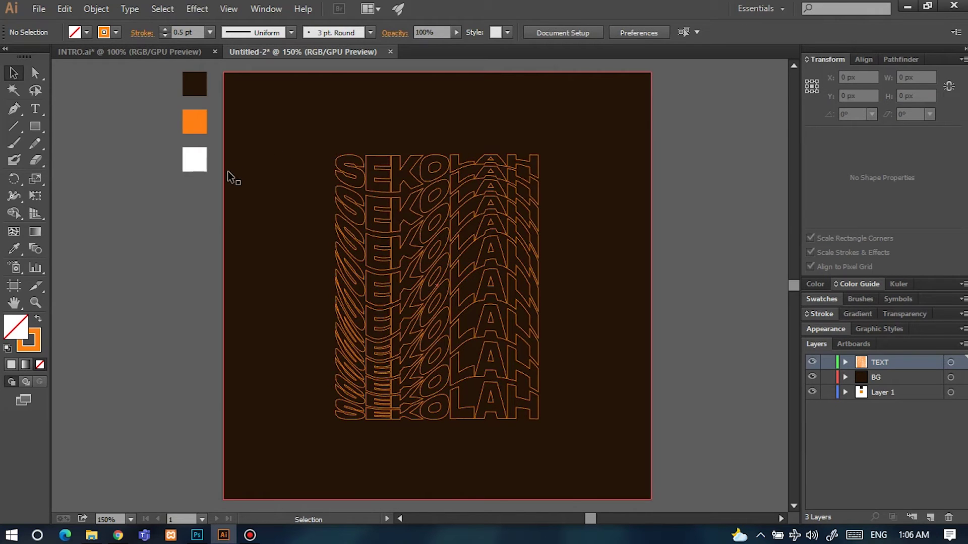
Add the text SEKOLAH above the warped text block and select it as an object.
key("t")
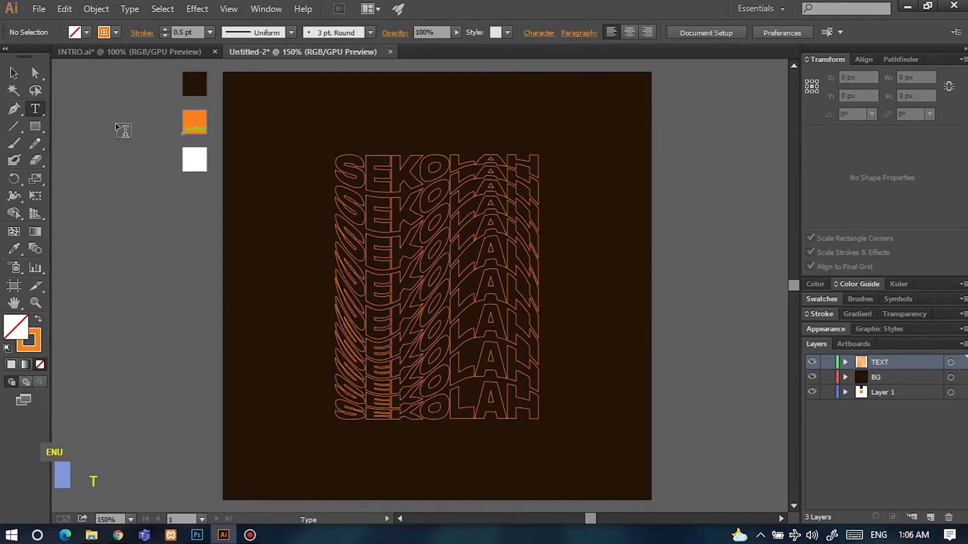
left_click(358, 124)
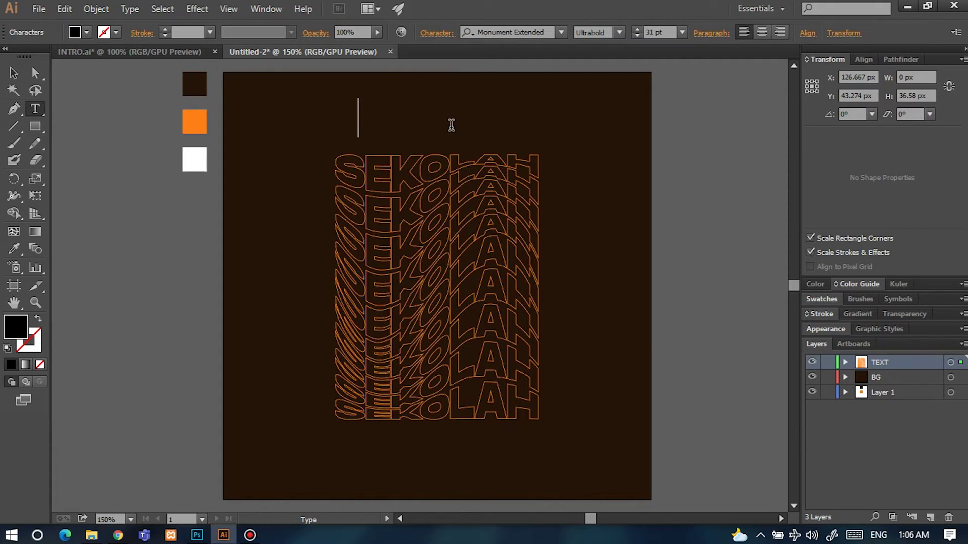
type("SEKOLAH")
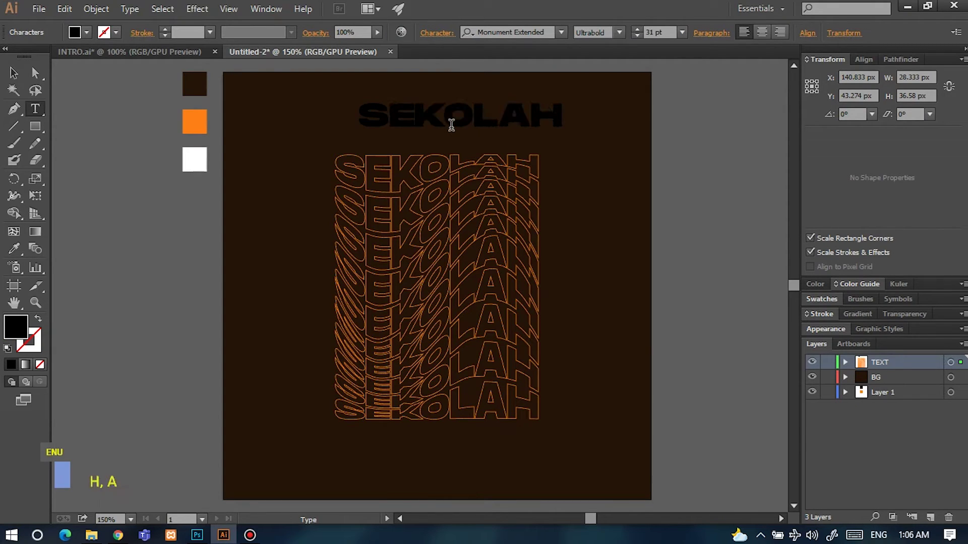
left_click(14, 72)
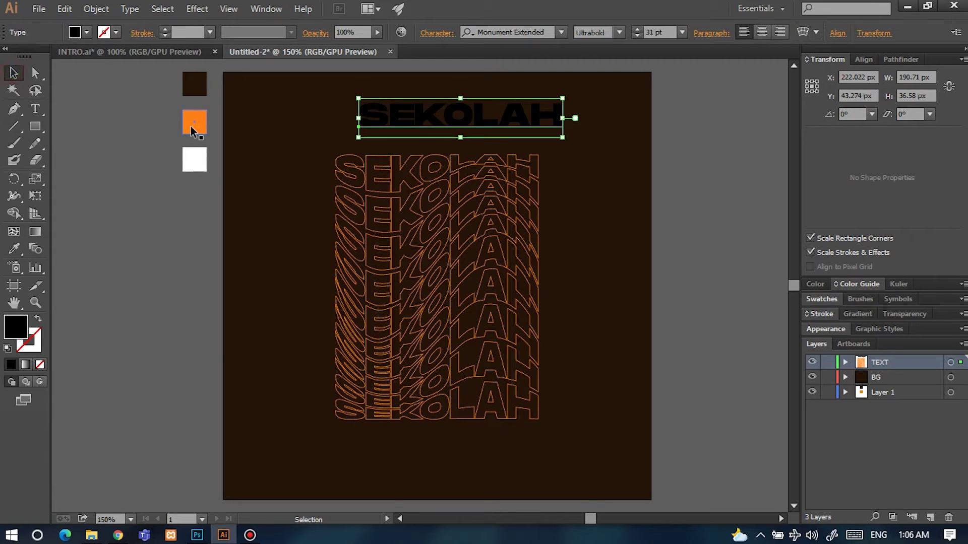
Recolor the SEKOLAH heading orange by sampling the orange palette square with the Eyedropper.
left_click(13, 249)
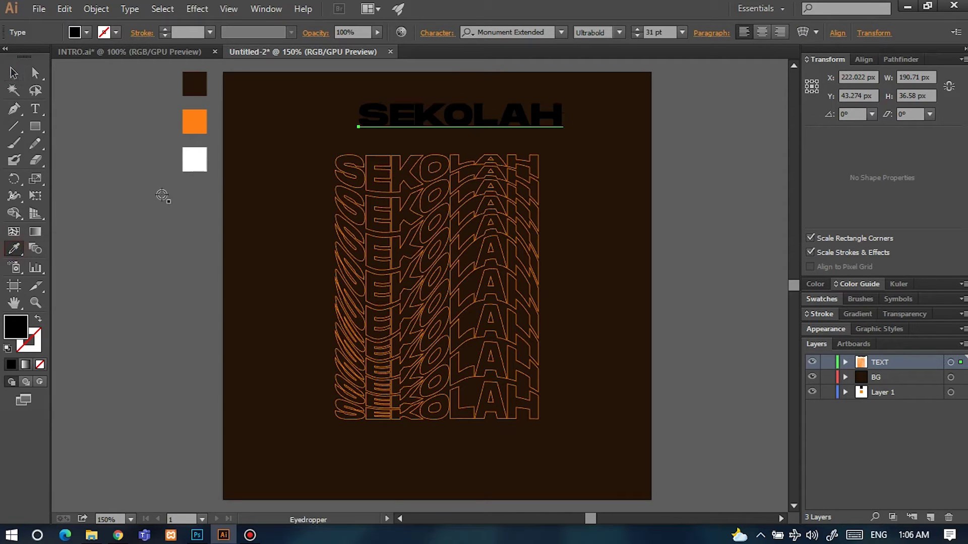
left_click(194, 122)
left_click(13, 74)
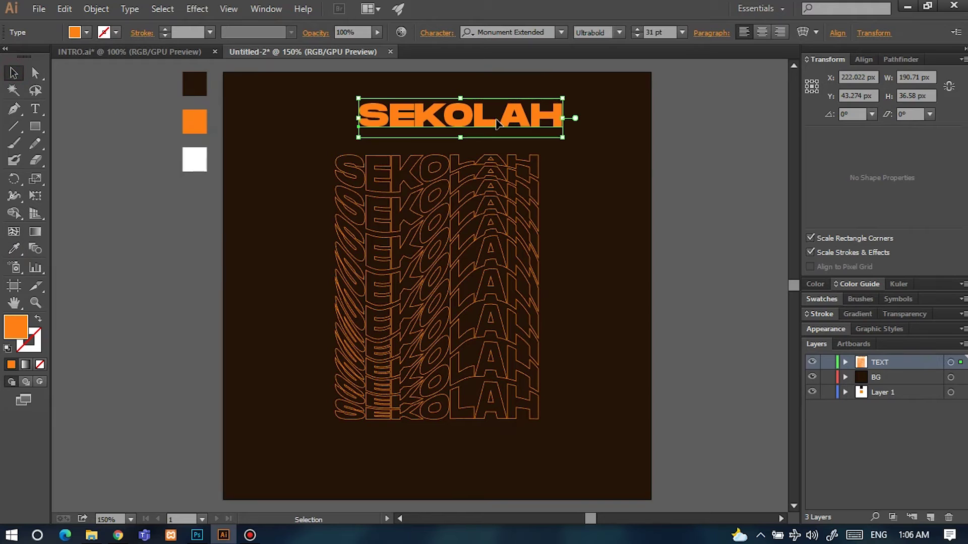
Move the SEKOLAH heading about 22 px left and 20 px down so it sits directly above the warped block, and clear the selection.
left_click_drag(481, 122, 466, 142)
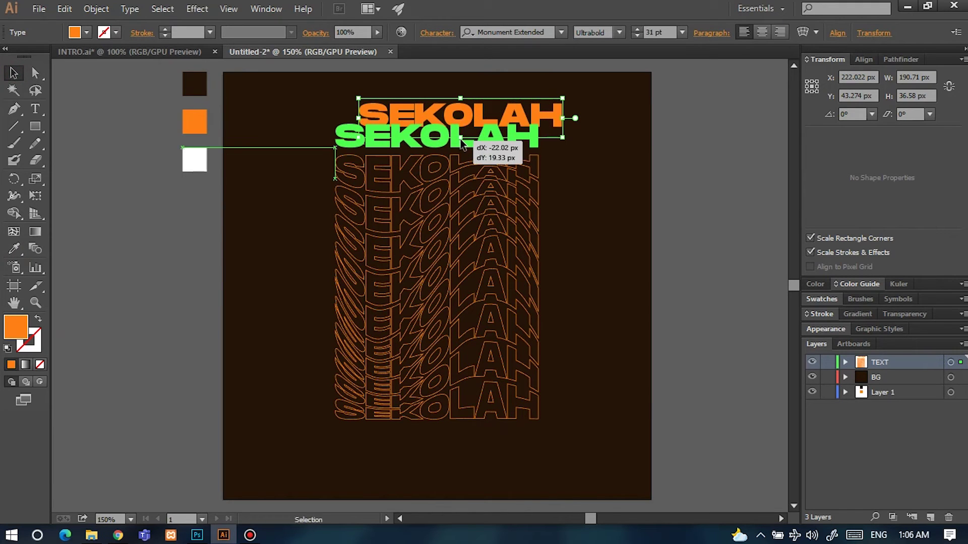
left_click_drag(463, 144, 463, 145)
key("Down")
key("Up")
key("Down")
left_click(704, 206)
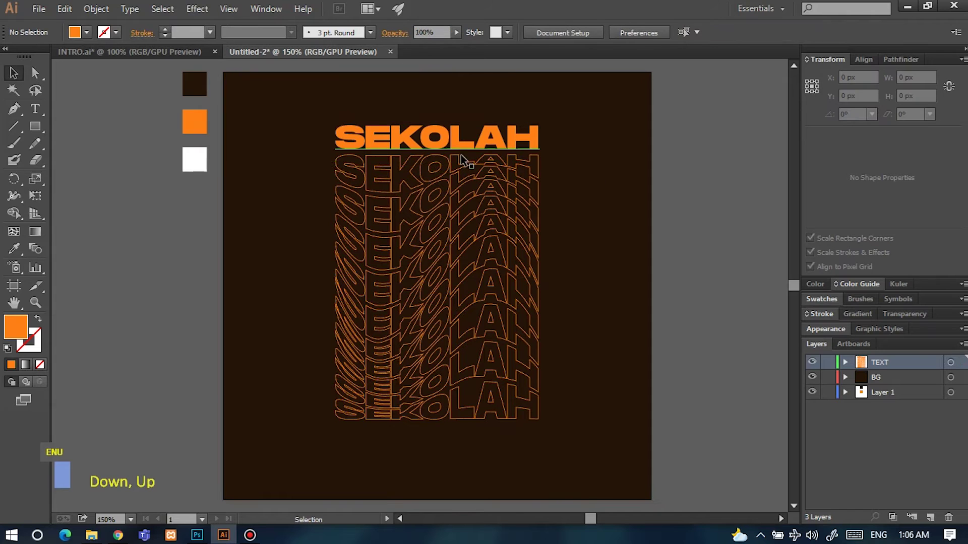
Duplicate the SEKOLAH heading straight down by about 281 px, placing the copy just beneath the warped text block.
left_click(536, 210)
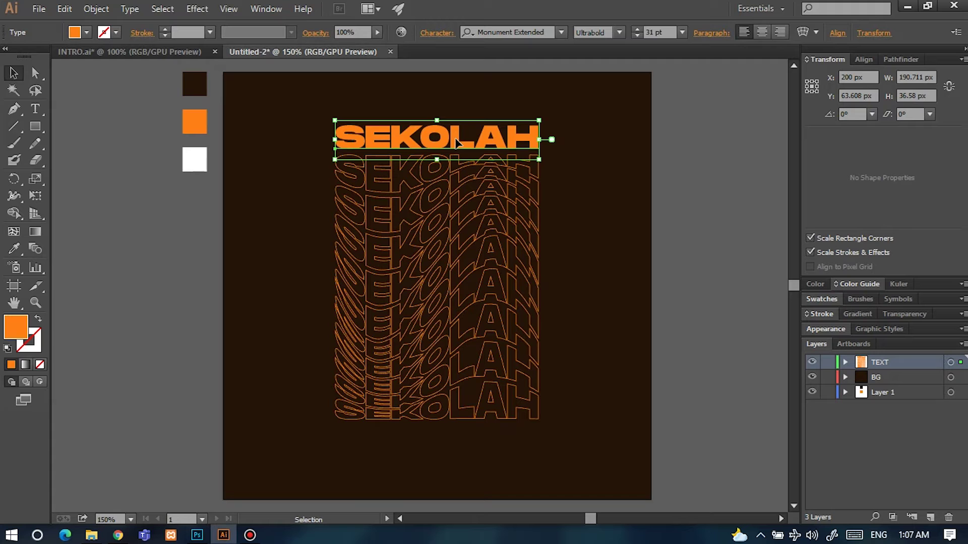
left_click_drag(456, 142, 482, 444)
key("alt+shift")
key("alt+shift")
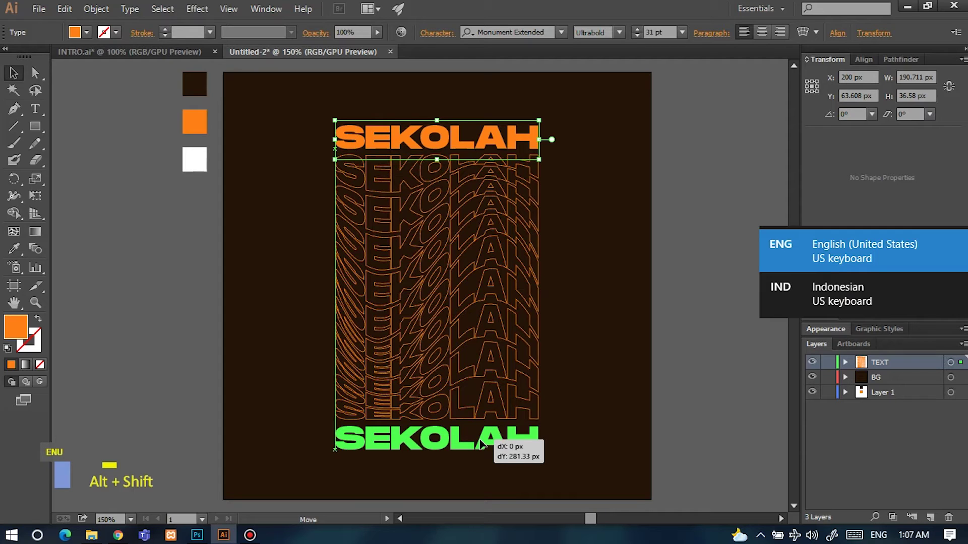
left_click_drag(483, 444, 483, 445)
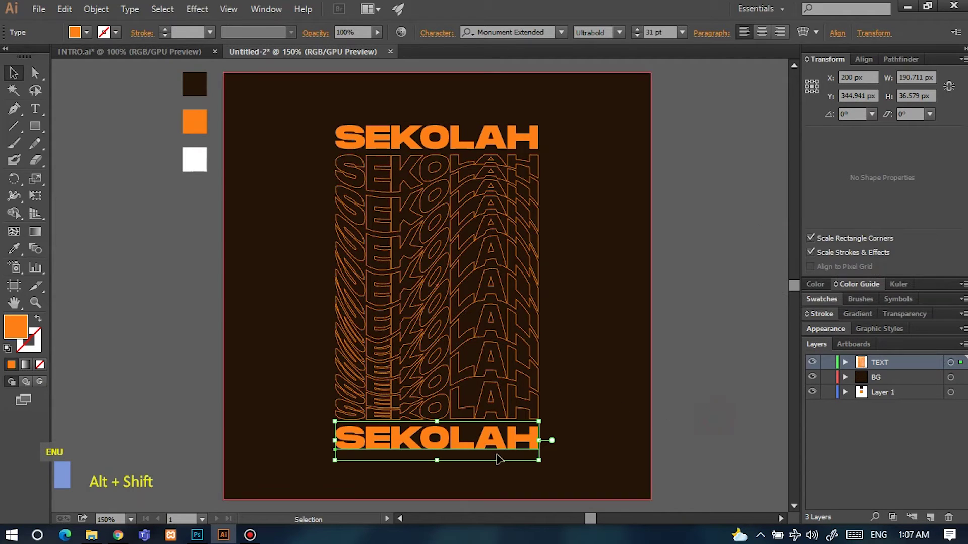
left_click(722, 437)
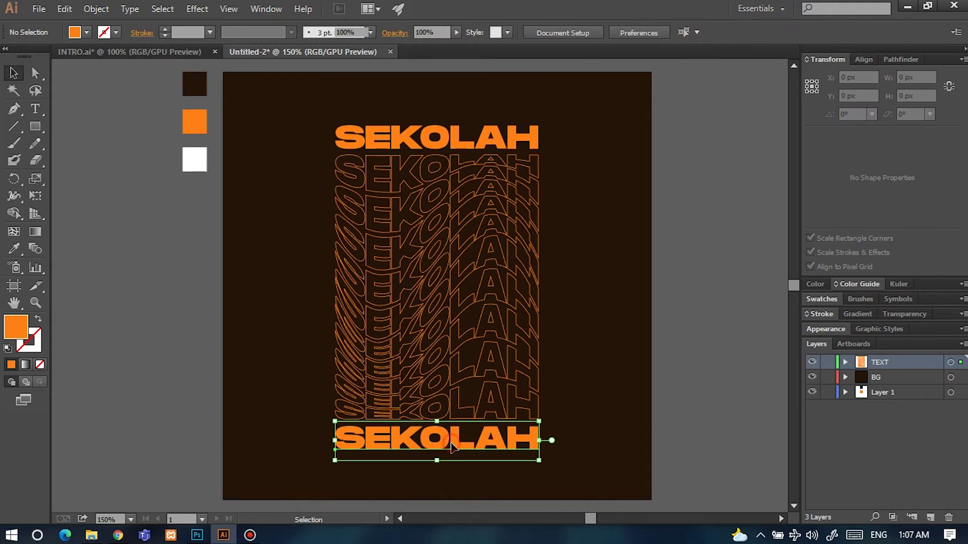
Replace the wording of the lower SEKOLAH copy with DESAIN.
left_click(457, 440)
double_click(458, 439)
key("ctrl+a")
type("DESAIN")
key("Escape")
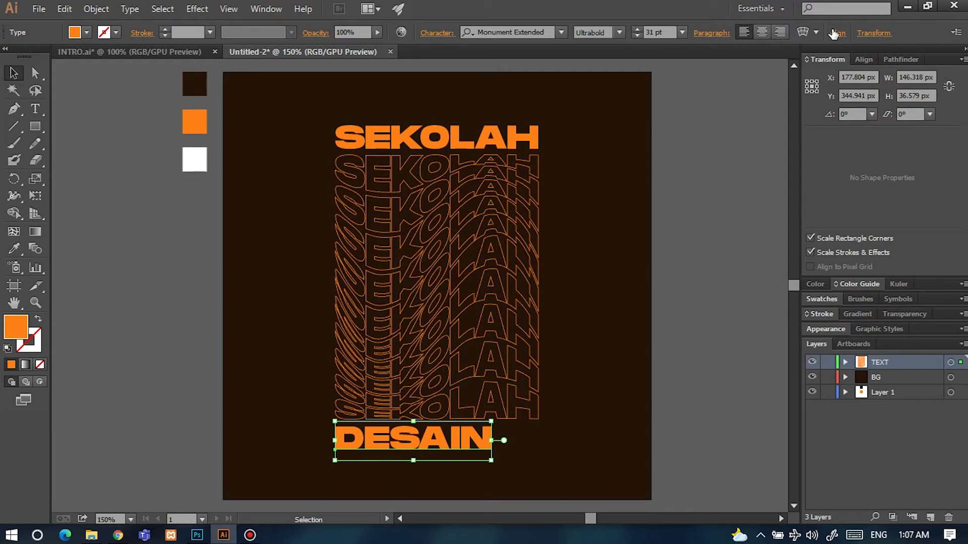
Center the DESAIN text horizontally on the artboard and clear the selection.
left_click(835, 33)
left_click(721, 71)
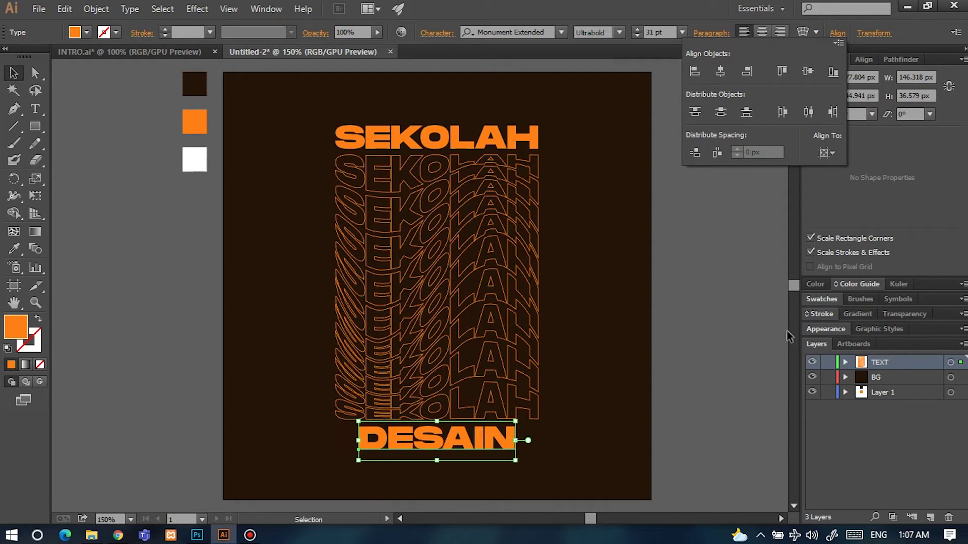
left_click(737, 413)
left_click(681, 412)
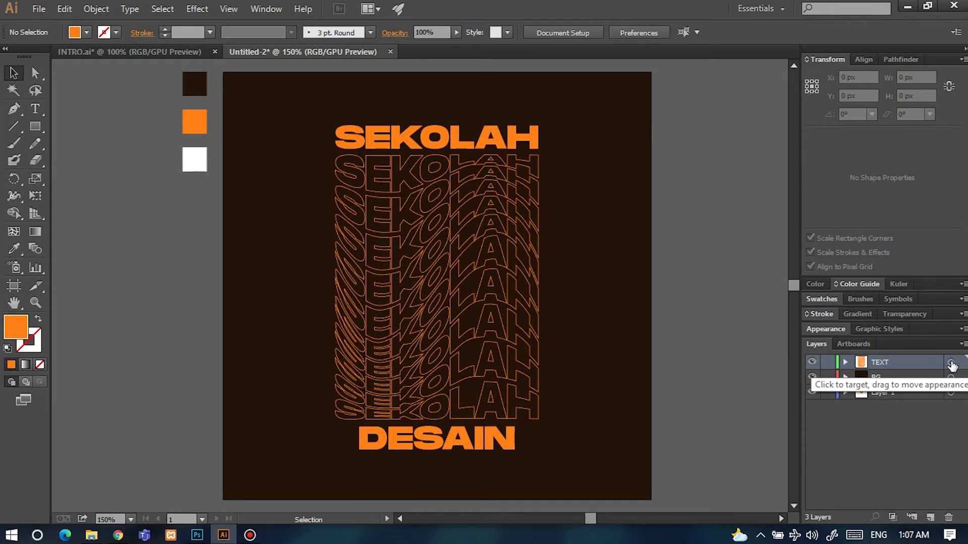
Try centering all objects of the TEXT layer horizontally and vertically, undo the alignment, and clear the selection.
left_click(951, 365)
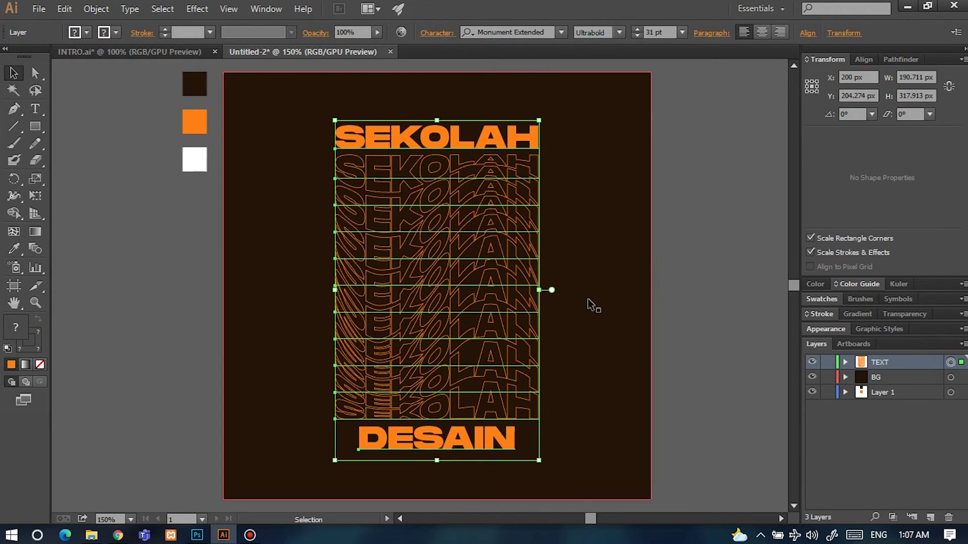
double_click(807, 34)
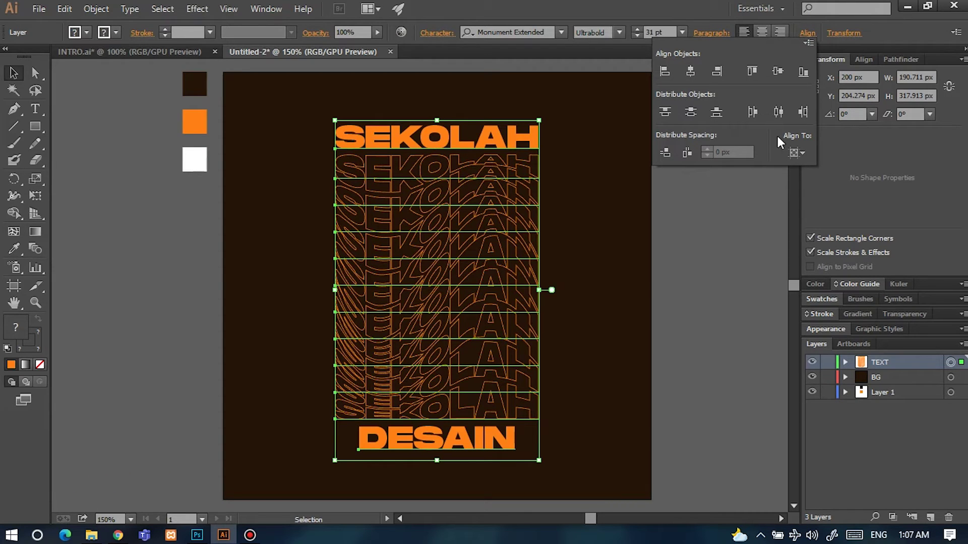
left_click(796, 153)
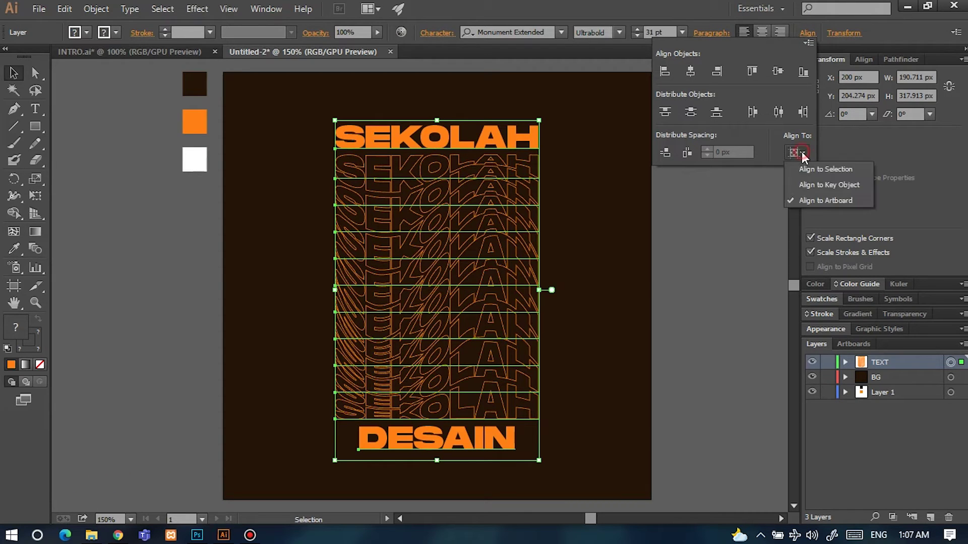
left_click(806, 185)
left_click(689, 72)
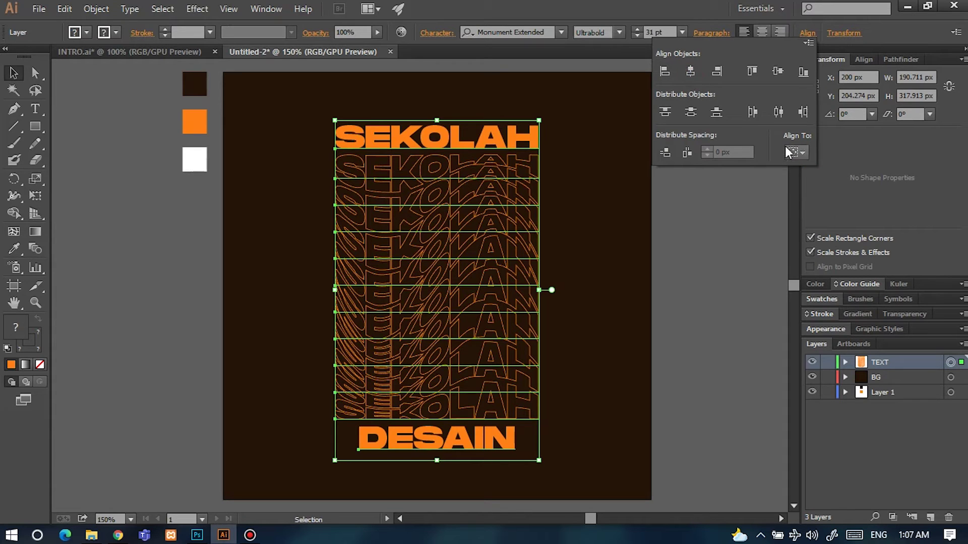
left_click(778, 72)
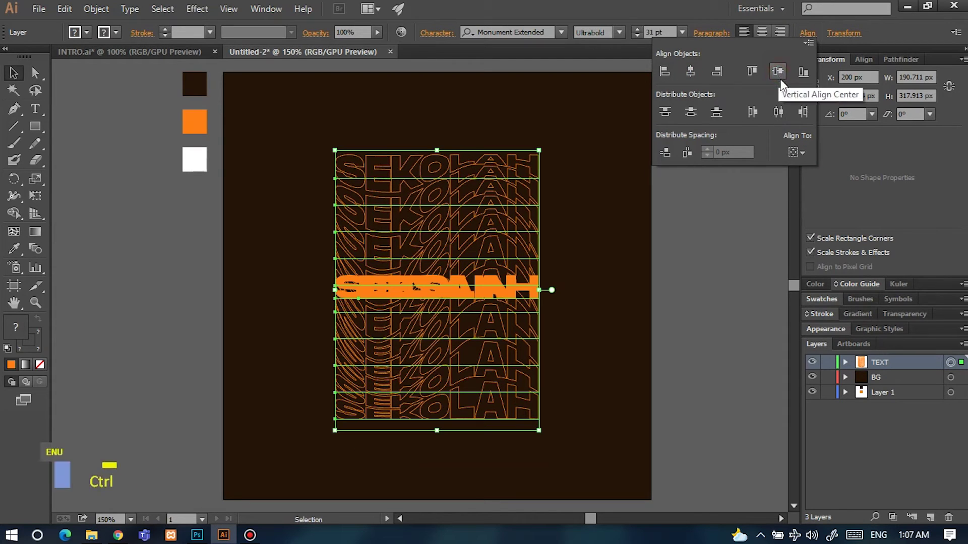
key("ctrl+z")
key("ctrl+z")
key("v")
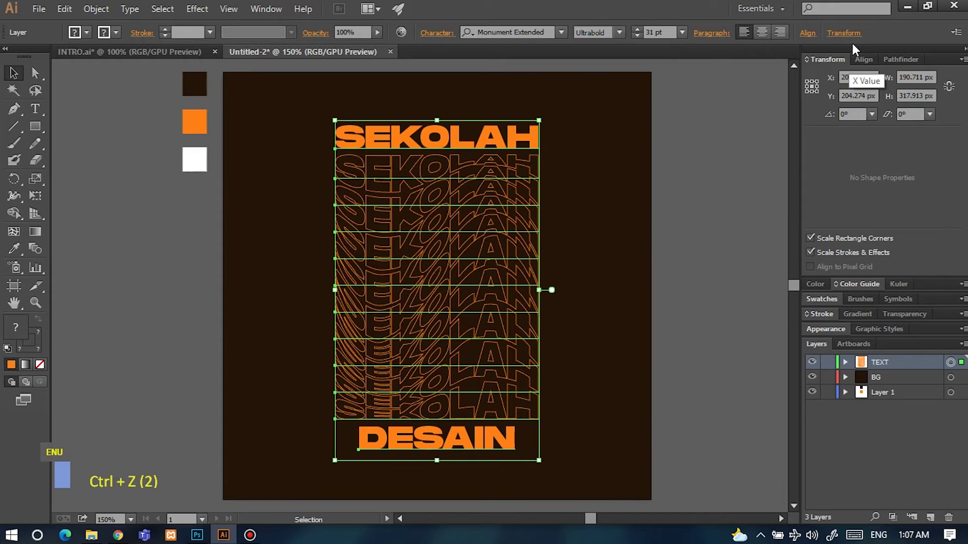
left_click(666, 302)
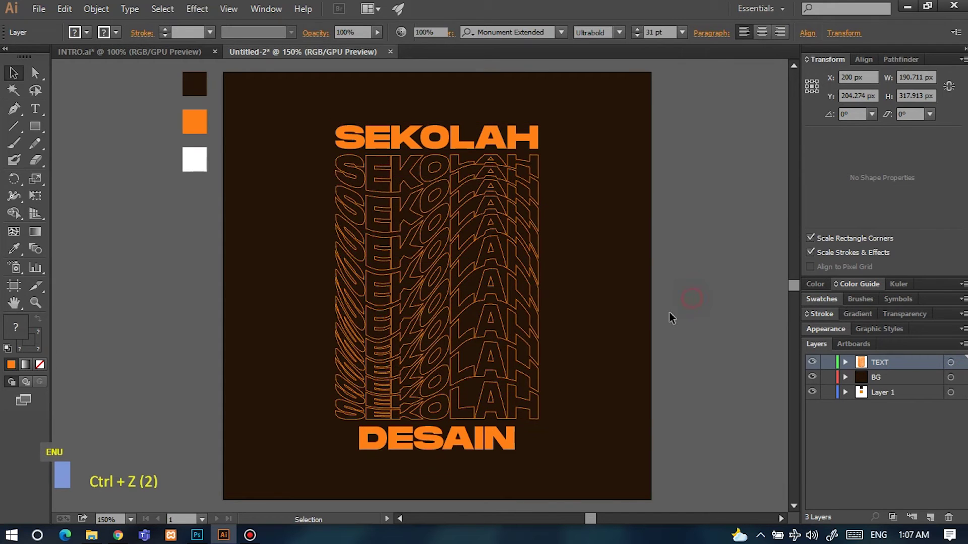
Select DESAIN, the warped block and the SEKOLAH heading together and nudge them up by 9 px.
left_click(454, 438)
left_click(453, 330, "shift")
left_click(458, 140, "shift")
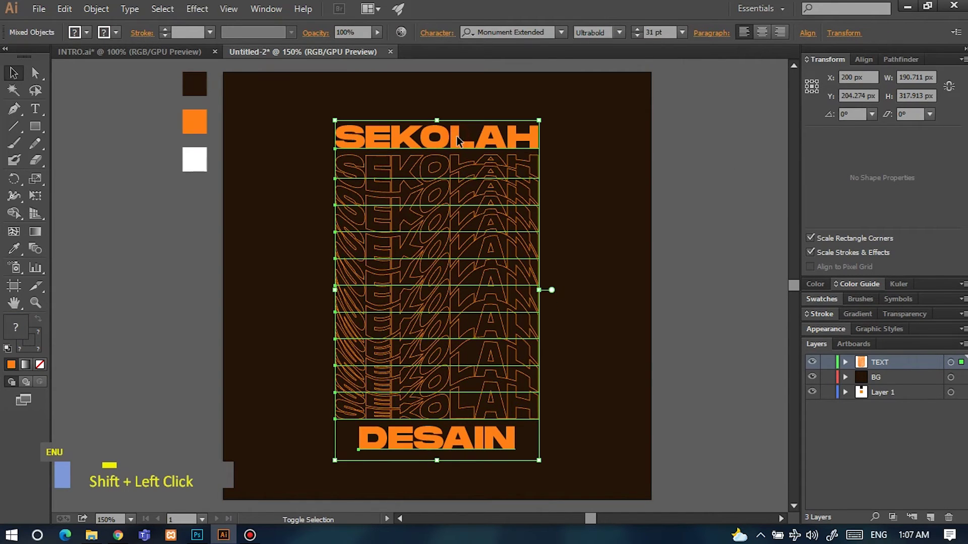
key("Up")
key("Up")
key("Up")
key("Up")
key("Up")
key("Up")
key("Up")
key("Up")
key("Up")
key("Up")
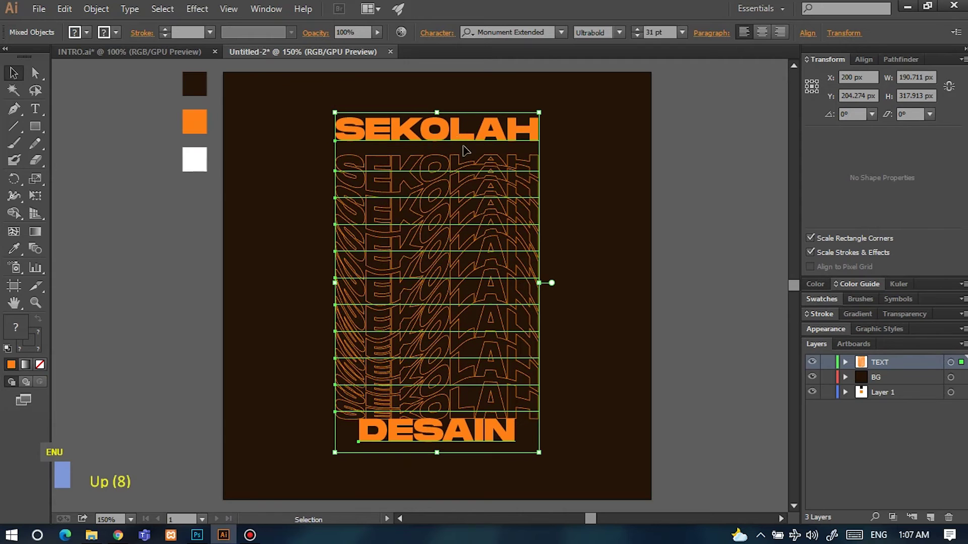
key("Down")
left_click(757, 323)
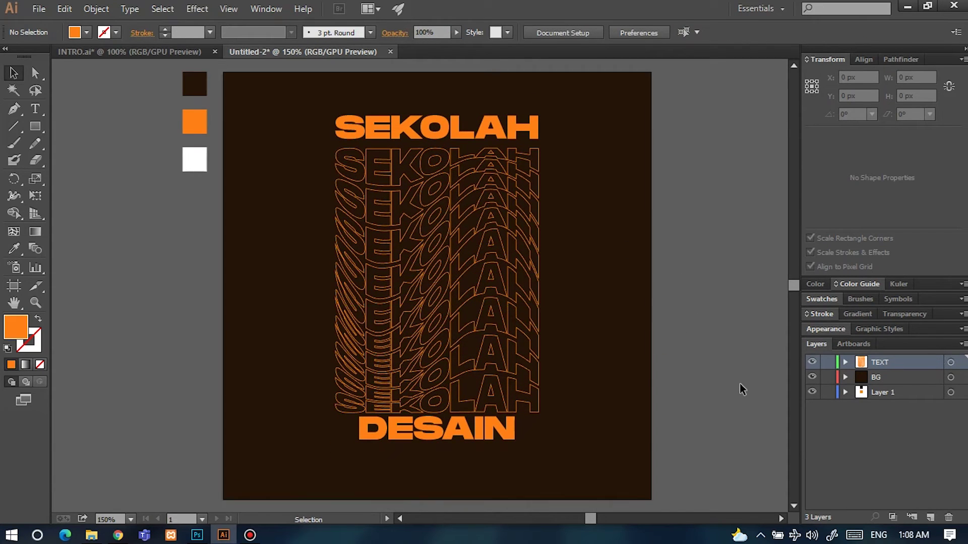
Select the background rectangle to identify its layer, clear the selection, and lock the BG layer.
left_click(610, 351)
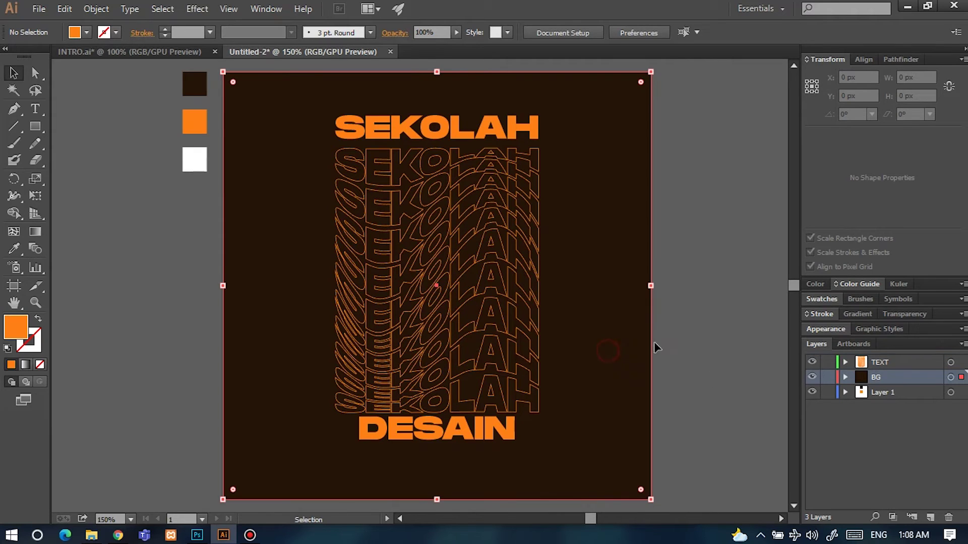
left_click(716, 341)
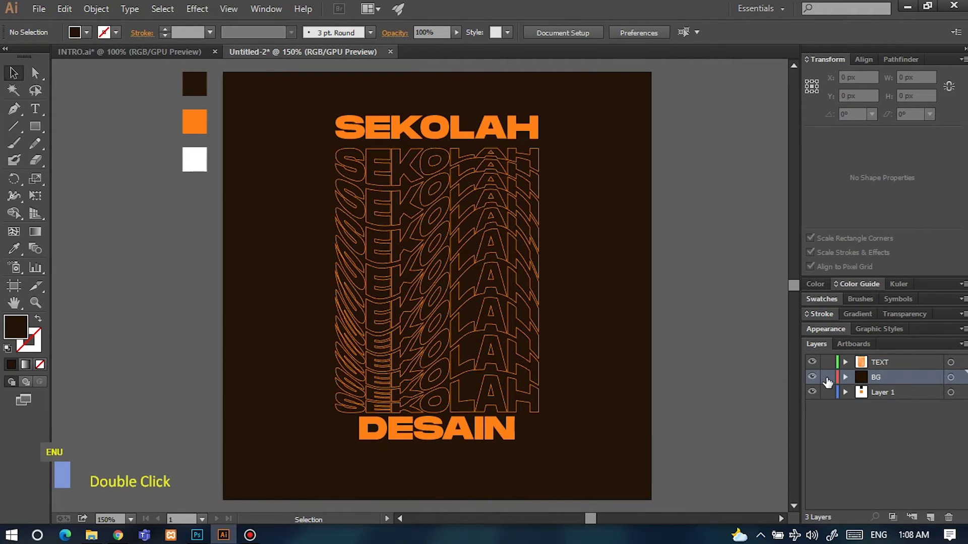
left_click(827, 378)
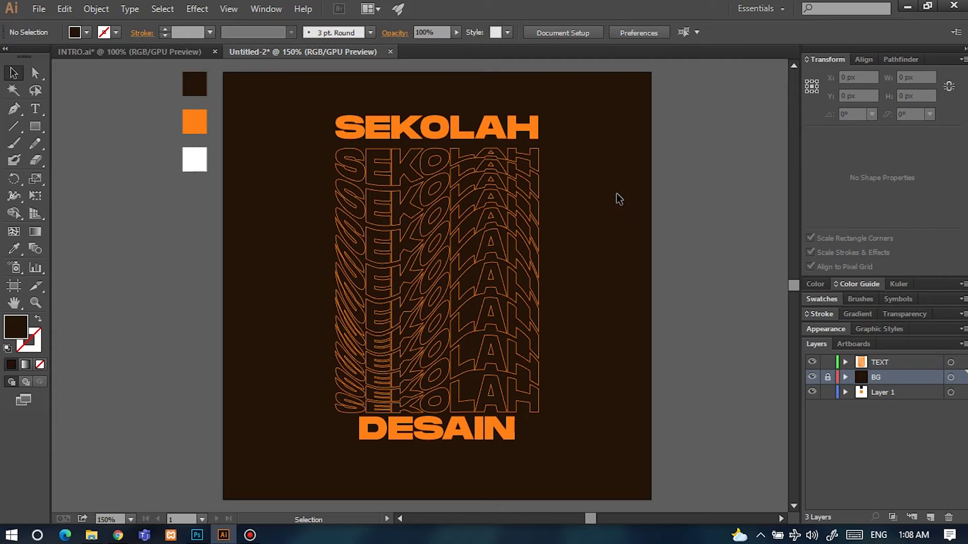
Try to place the foto image from the illustrator folder in File Explorer directly into the Illustrator poster document.
scroll(615, 242, "up", 1)
scroll(600, 272, "down", 2)
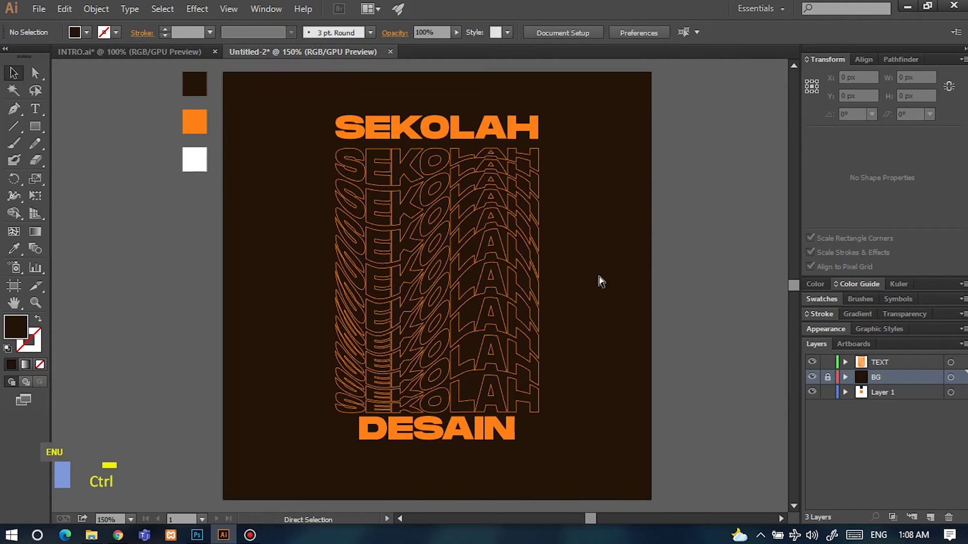
scroll(600, 277, "left", 1)
scroll(599, 281, "right", 3)
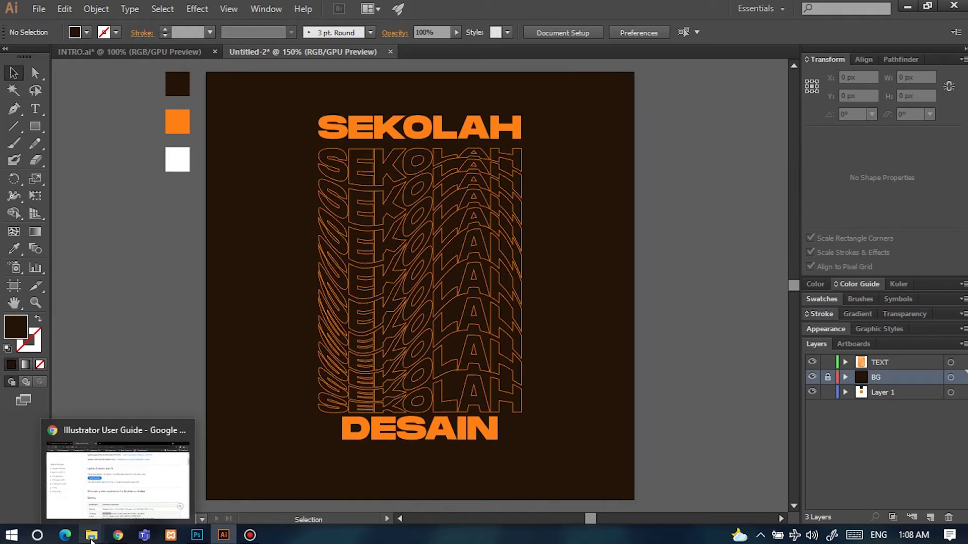
mouse_move(91, 536)
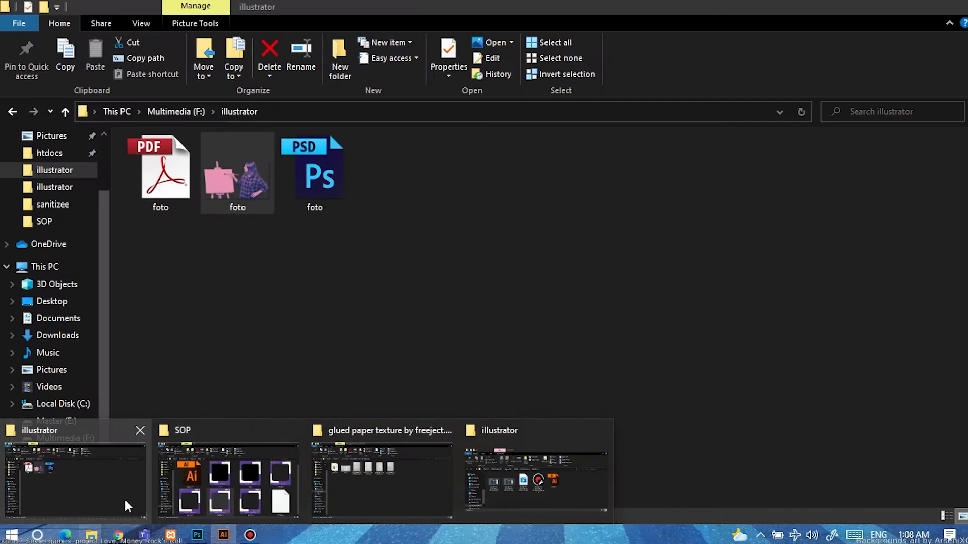
left_click(124, 498)
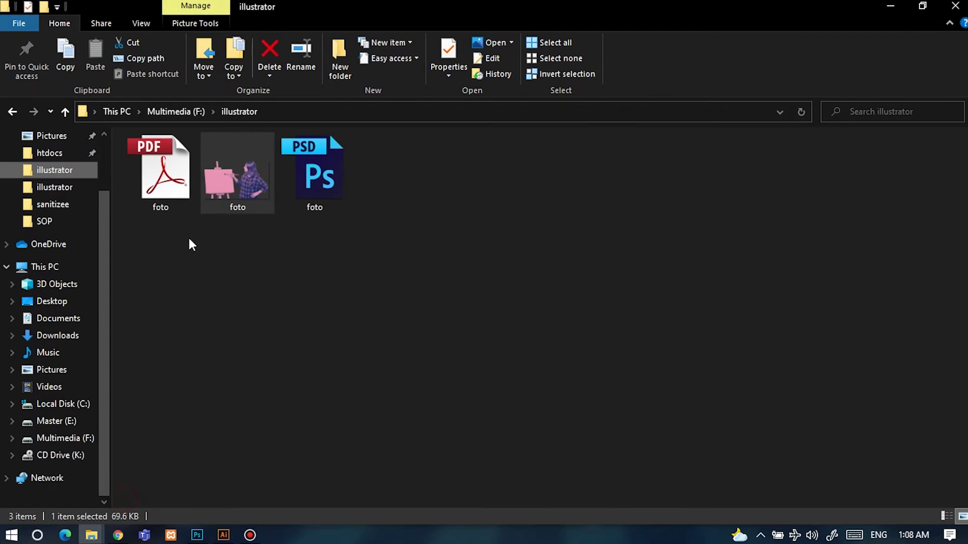
double_click(232, 184)
left_click_drag(241, 183, 415, 374)
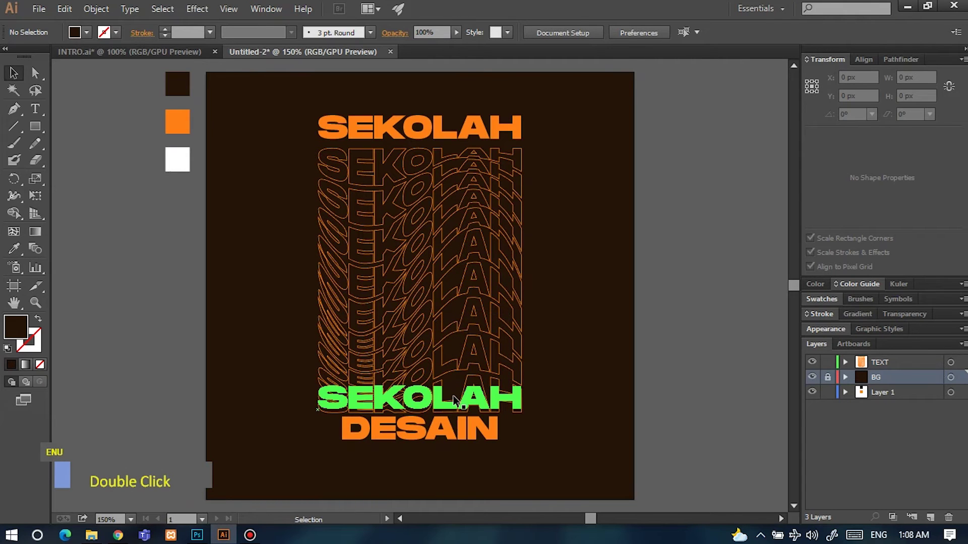
scroll(519, 406, "down", 3, "alt")
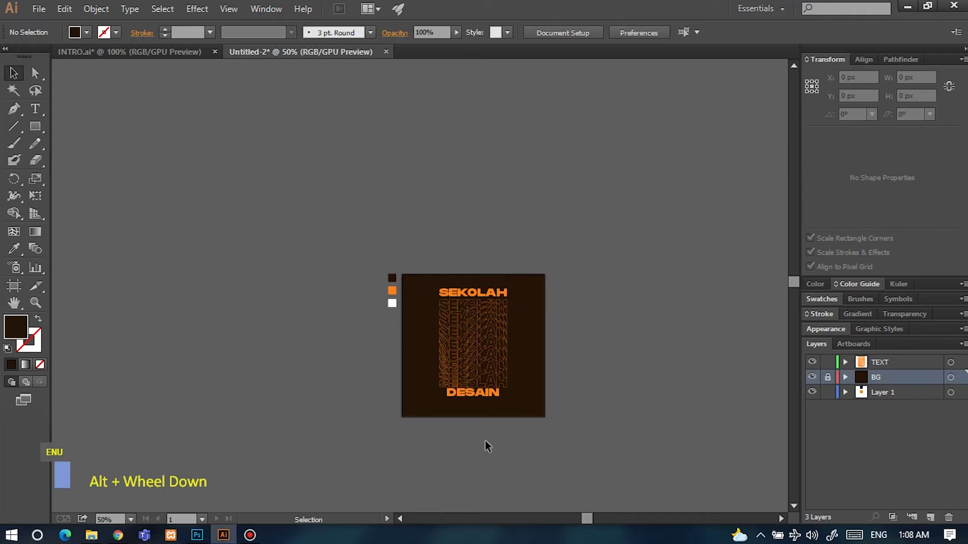
scroll(486, 447, "up", 2, "alt")
left_click(119, 499)
left_click_drag(238, 191, 448, 457)
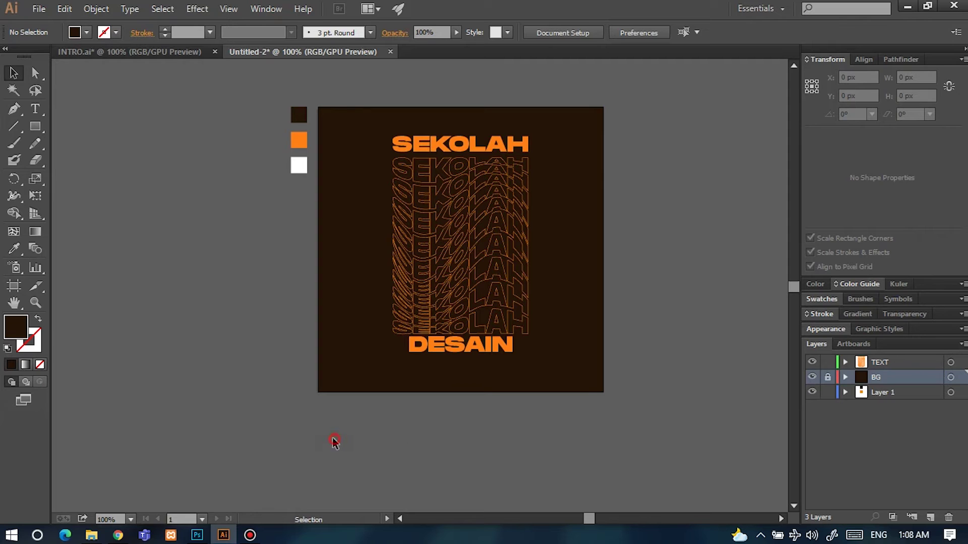
Copy the foto image in File Explorer, try pasting it into the Illustrator poster, and decline unlocking the locked layer.
left_click(91, 535)
left_click(119, 484)
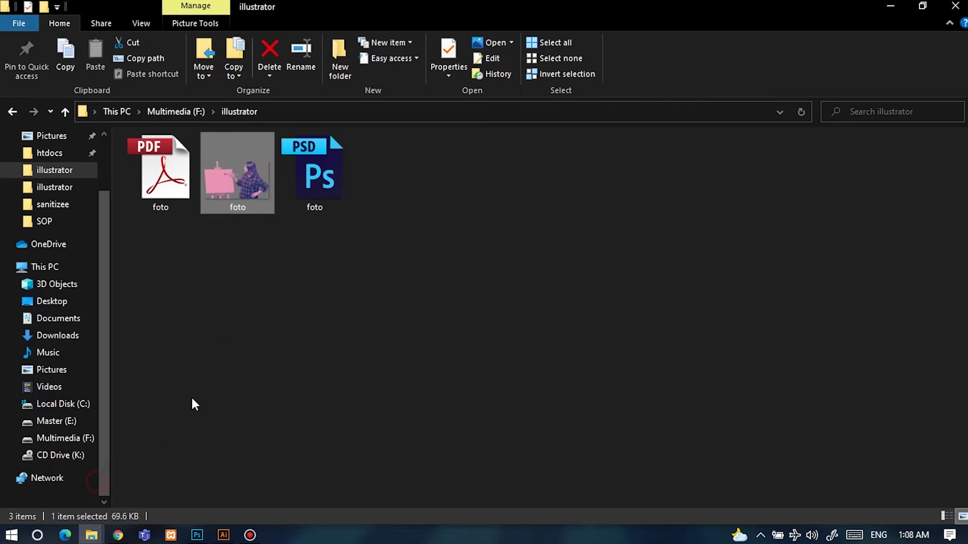
double_click(238, 193)
key("ctrl+c")
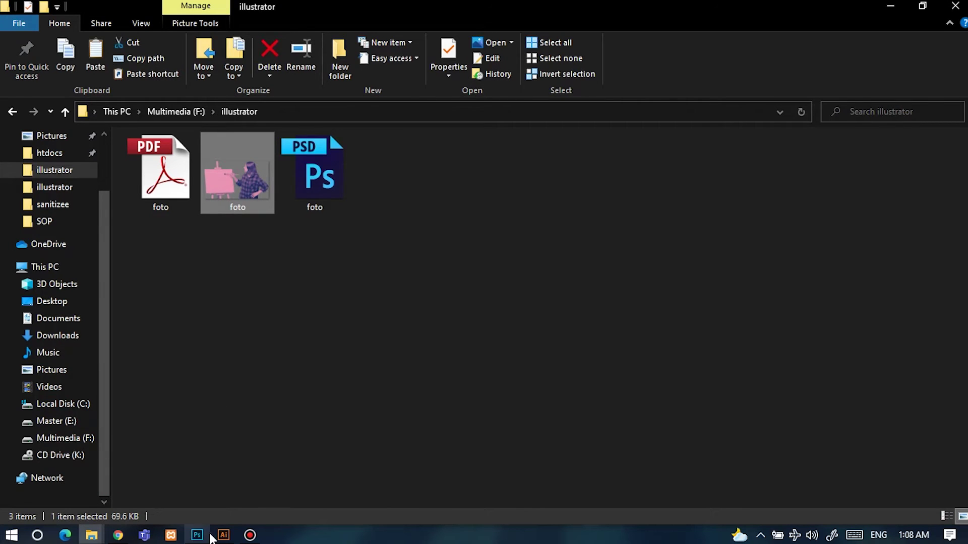
left_click(224, 536)
key("ctrl+v")
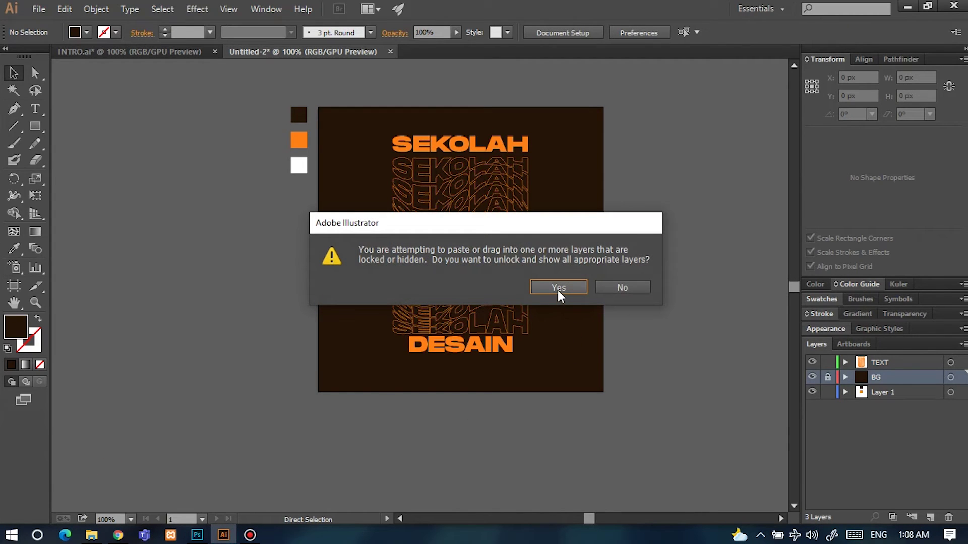
left_click(622, 287)
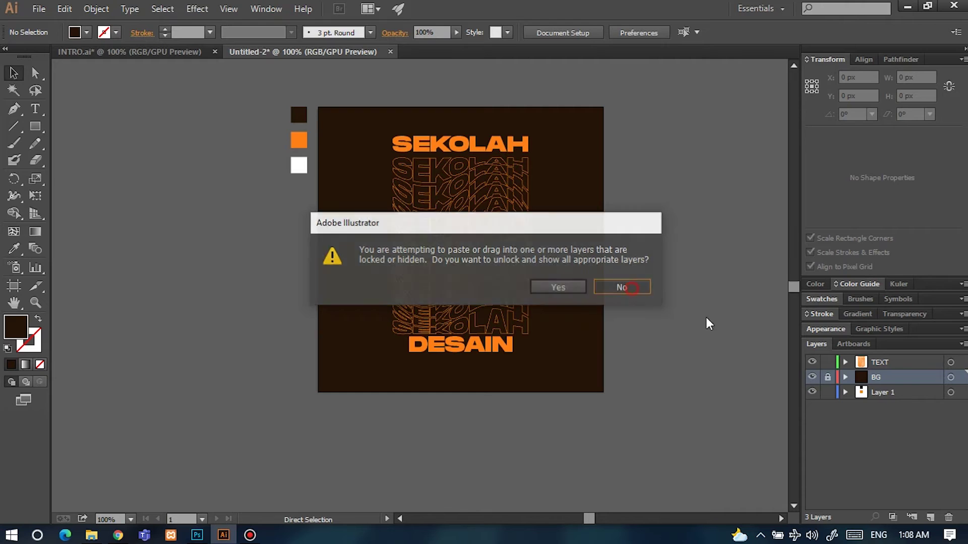
Paste the copied foto image into the TEXT layer and move it beyond the artboard's lower-left corner.
left_click(899, 365)
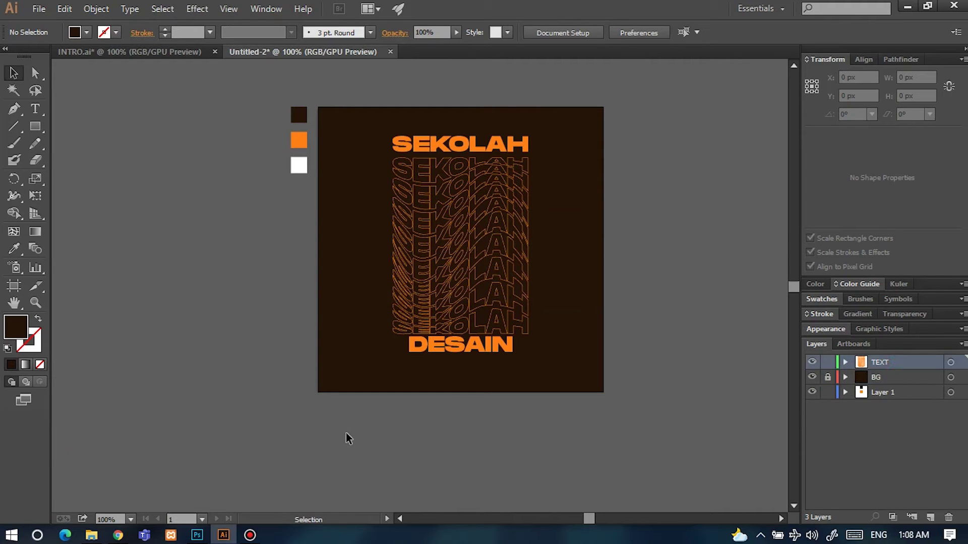
key("ctrl+v")
left_click_drag(476, 308, 274, 436)
Cut the photo, create a new top layer named FOTO, and paste the photo there in its original position.
key("ctrl+x")
left_click(929, 518)
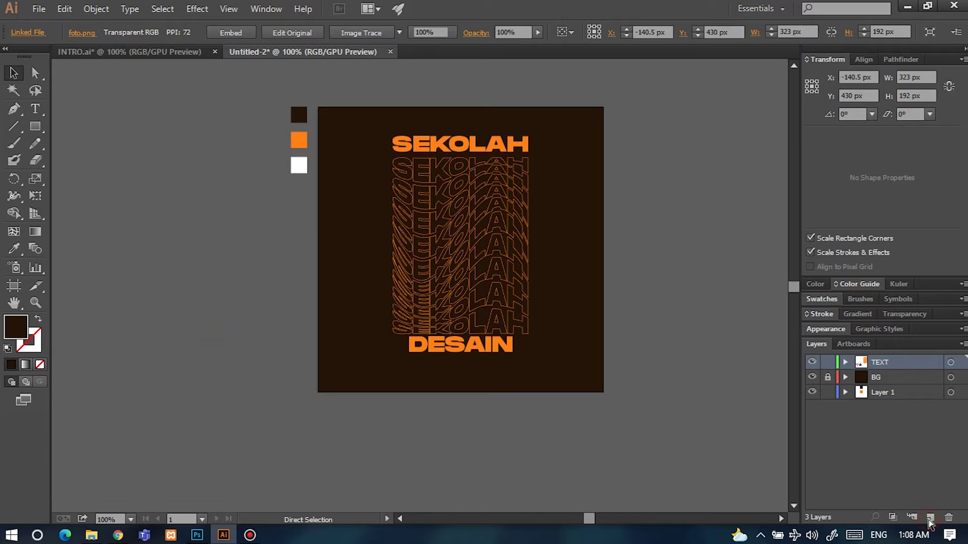
double_click(880, 362)
type("FOTO")
key("Return")
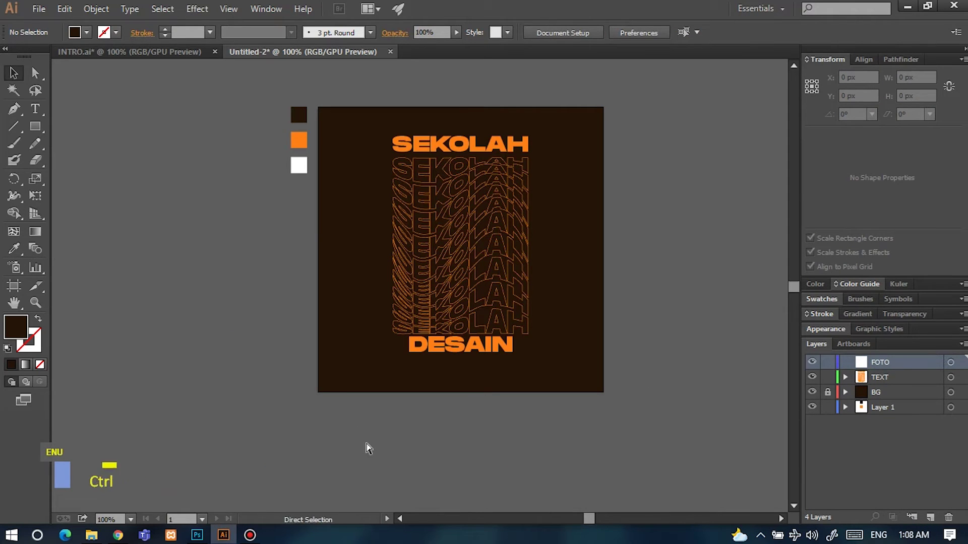
key("ctrl+shift+v")
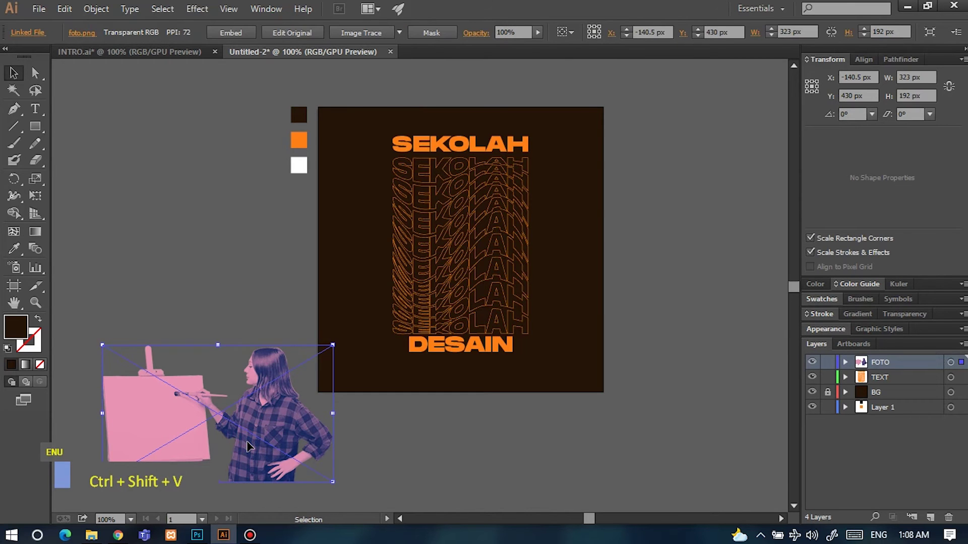
Move the photo onto the lower part of the warped text block and scale it proportionally to about 168 x 100 px.
scroll(247, 447, "up", 1)
left_click_drag(346, 373, 552, 214)
scroll(452, 204, "up", 1)
scroll(452, 204, "right", 1, "ctrl")
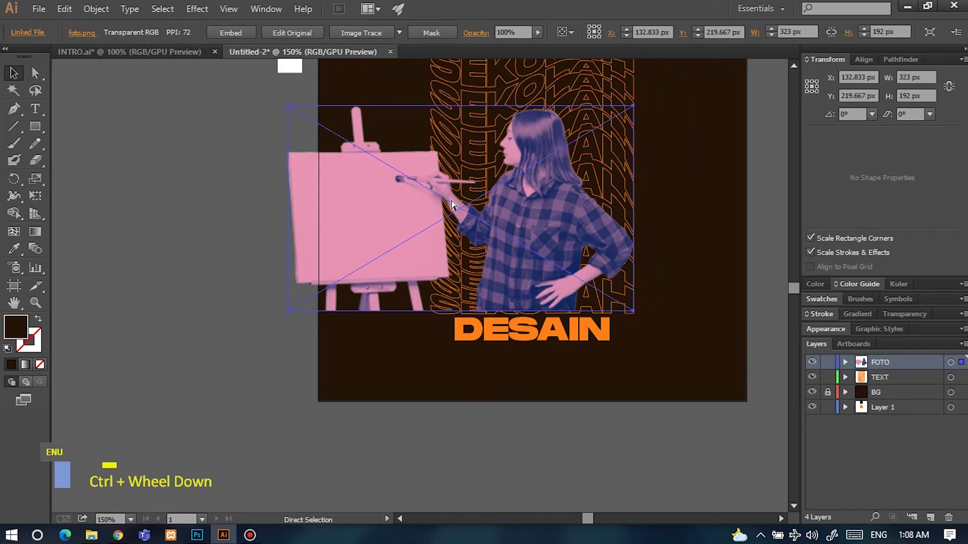
scroll(452, 204, "right", 1)
left_click_drag(272, 106, 436, 204)
scroll(436, 205, "up", 1)
scroll(481, 288, "right", 2)
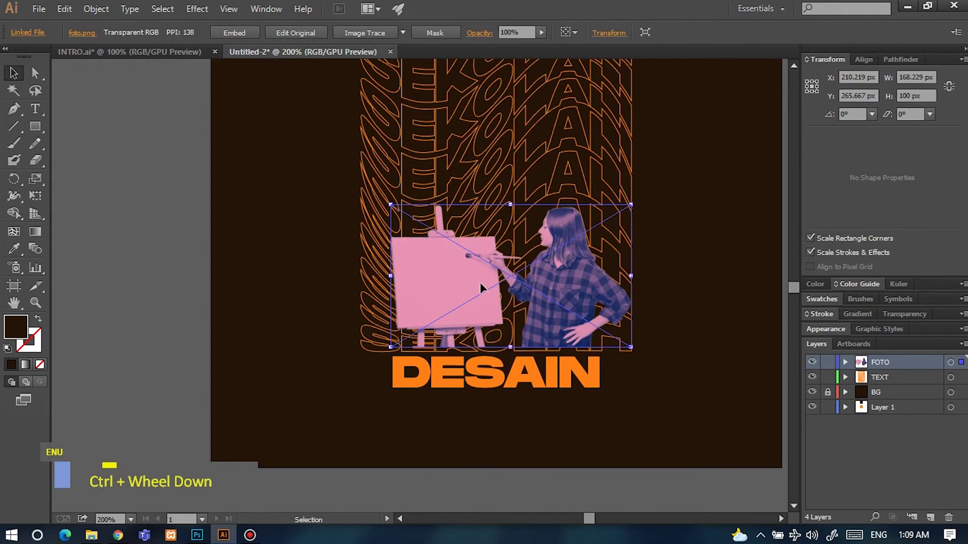
Enlarge the photo to about 190 x 113 px to span the warped text's width, nudge it down three increments, and deselect it.
scroll(482, 288, "up", 1)
left_click_drag(345, 165, 300, 132)
key("Down")
key("Down")
key("Down")
left_click(63, 259)
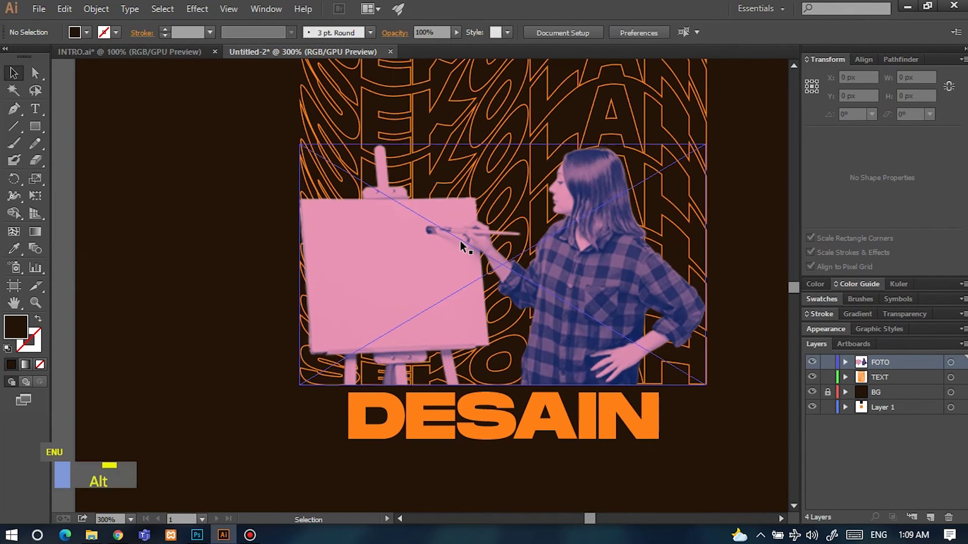
Apply a pale pink Drop Shadow to the photo in Normal mode with 100% opacity, -3 px X offset, 0 px Y offset and 0 px blur.
scroll(499, 303, "down", 1)
scroll(499, 303, "right", 1)
scroll(457, 283, "up", 1)
scroll(443, 297, "up", 1)
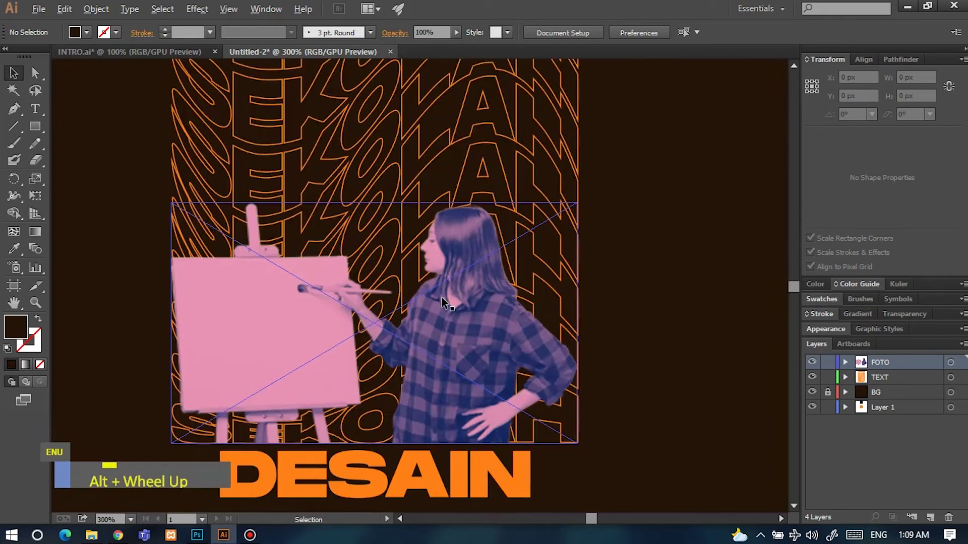
scroll(454, 328, "left", 1)
left_click(460, 354)
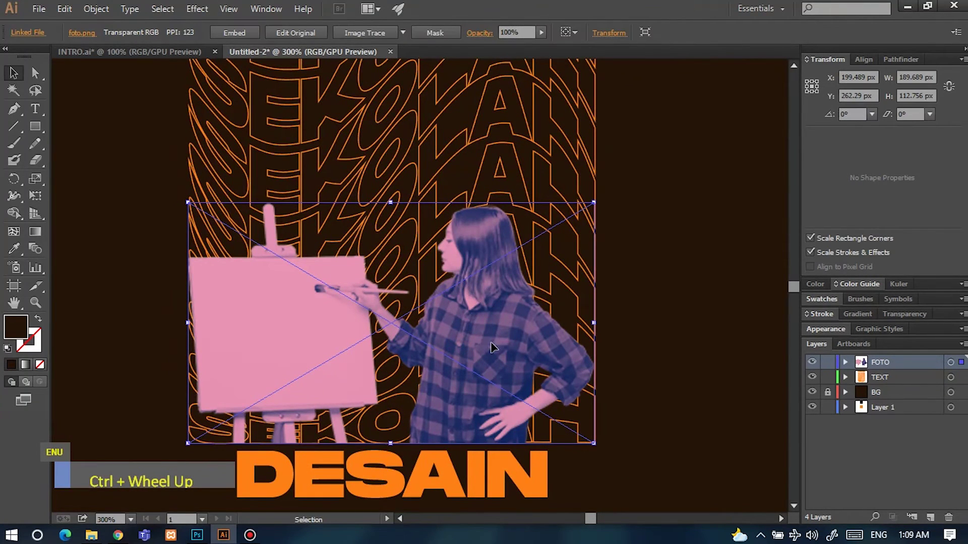
left_click(680, 334)
double_click(464, 349)
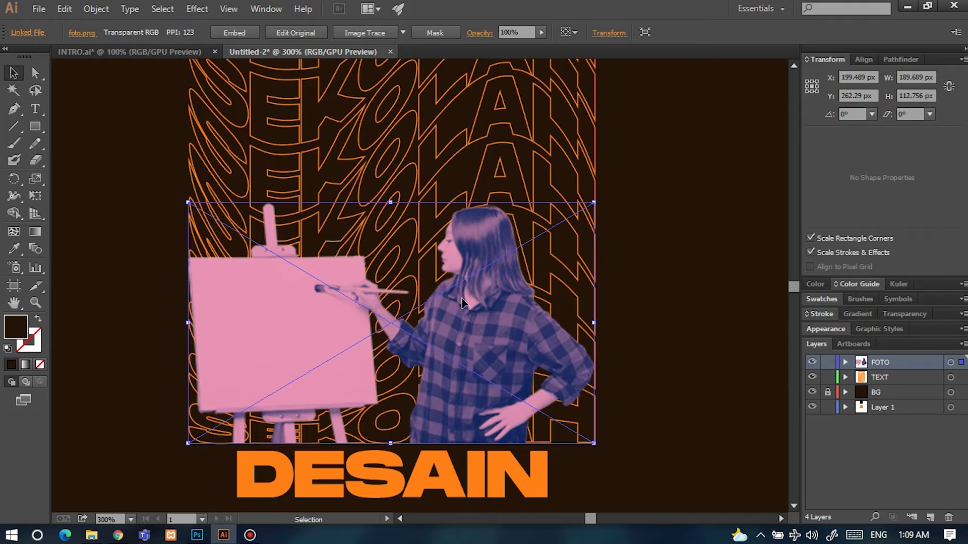
left_click(196, 9)
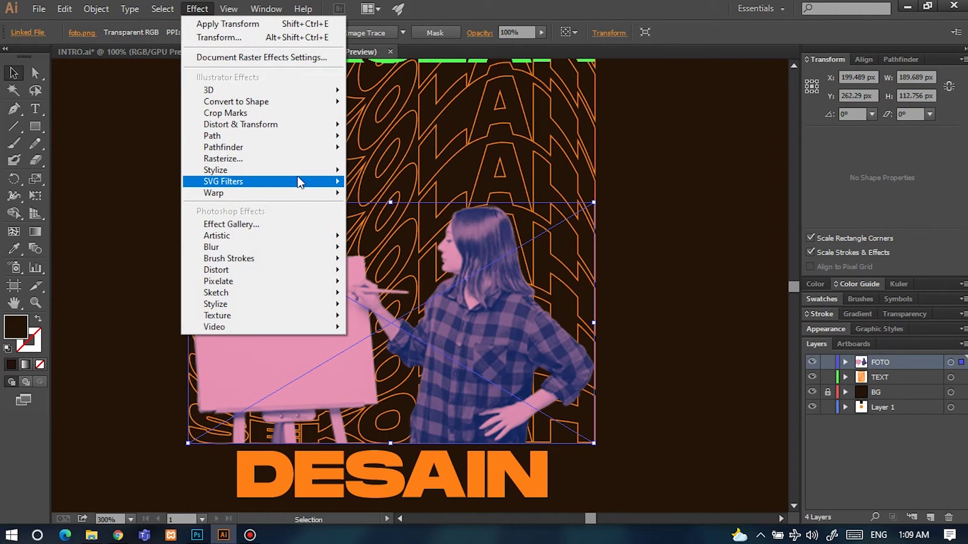
mouse_move(298, 170)
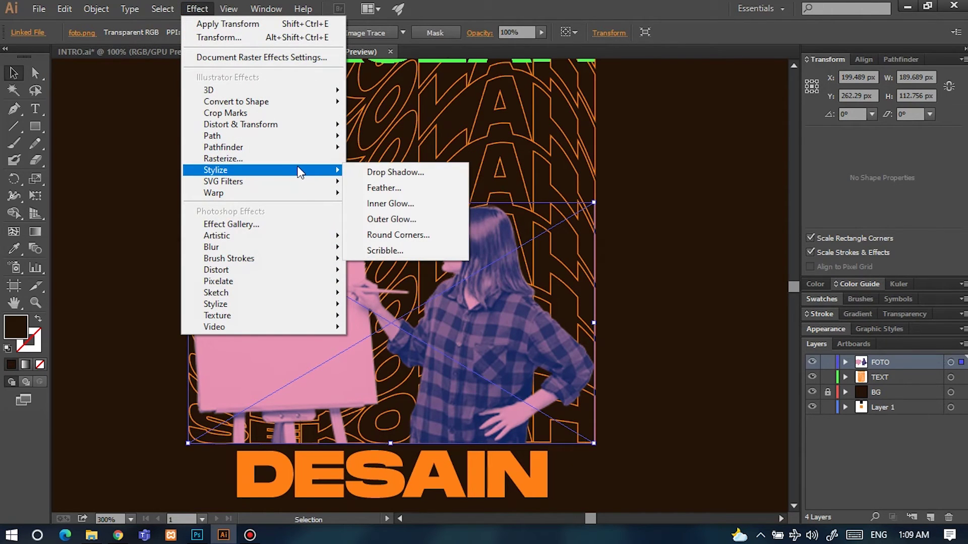
left_click(391, 172)
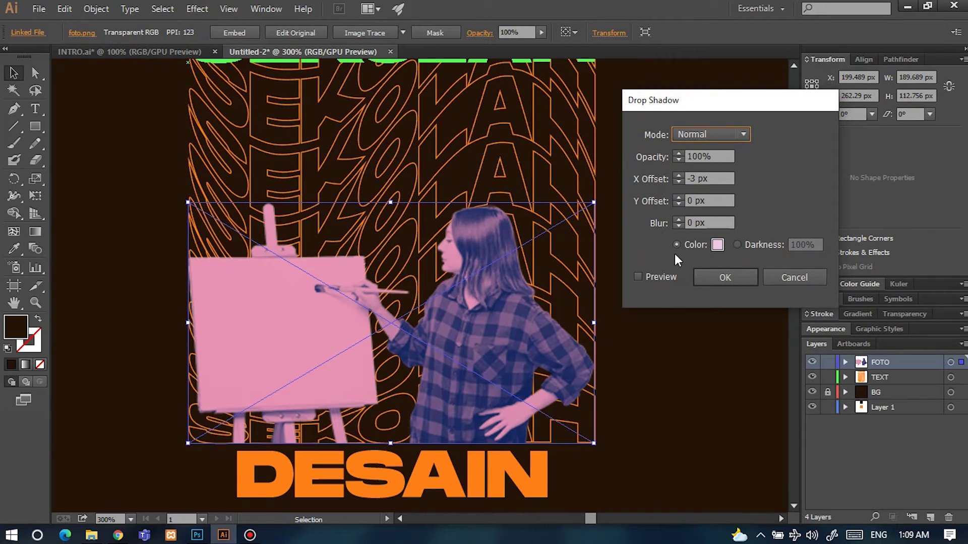
left_click(659, 279)
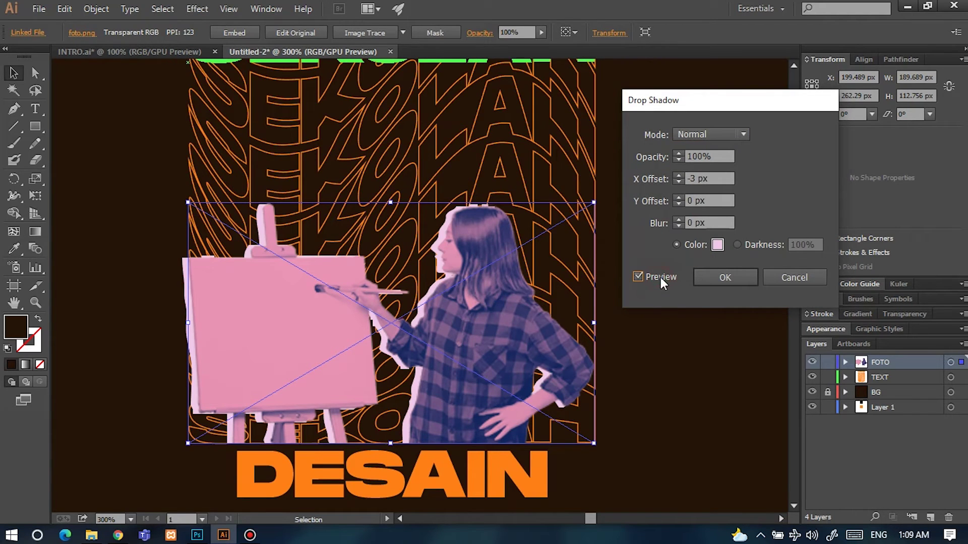
left_click(678, 220)
left_click(678, 225)
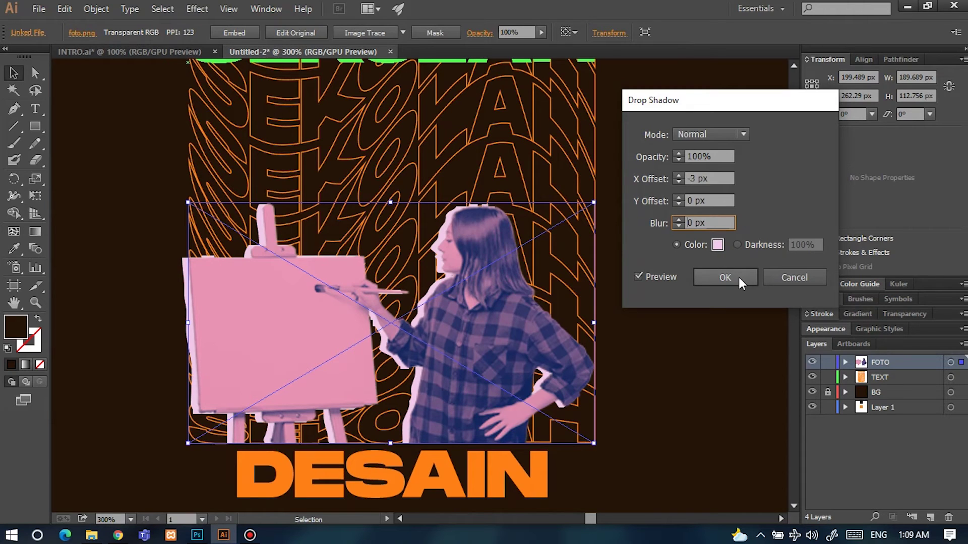
left_click(725, 277)
Shrink the photo from its upper-left corner to about 186 x 111 px so its shadow aligns with the text edge, and deselect it.
left_click_drag(188, 203, 194, 206)
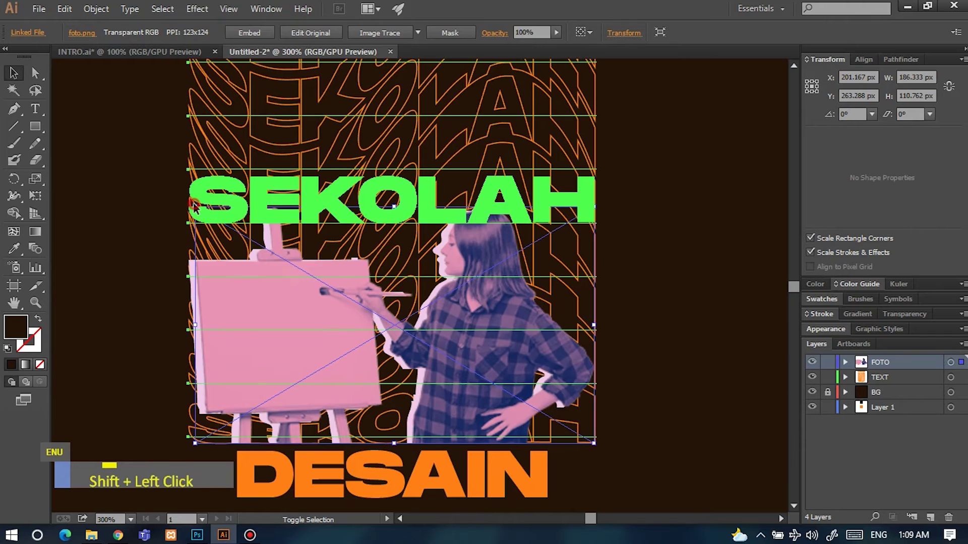
left_click(232, 282, "shift")
left_click(752, 373)
left_click(543, 377)
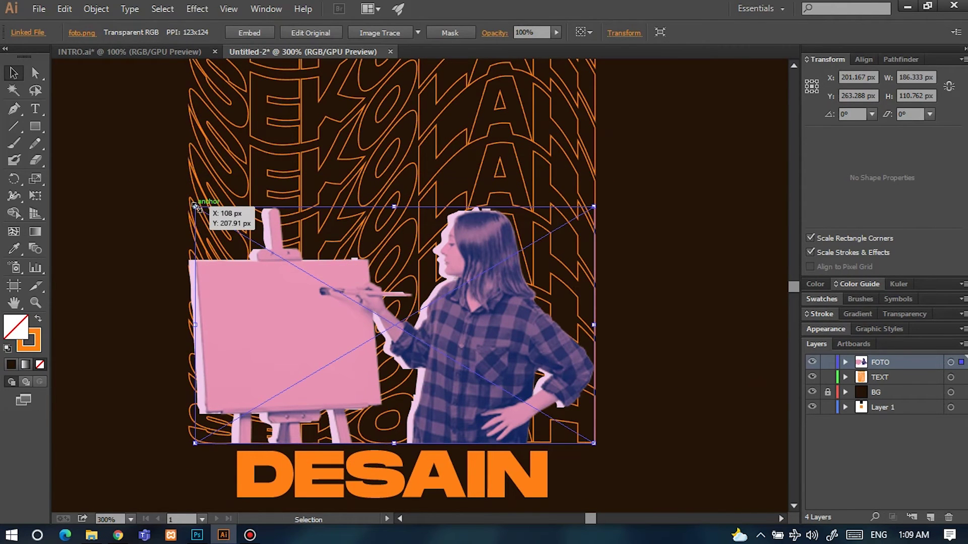
key("shift")
left_click_drag(195, 206, 196, 207)
scroll(403, 277, "down", 4)
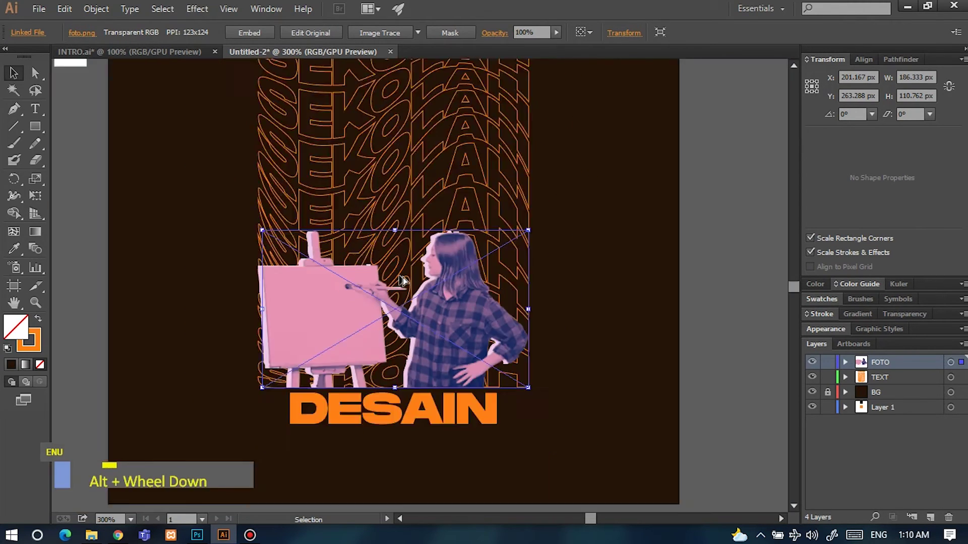
left_click(655, 337)
Place the glued paper 1 texture from the glued paper texture folder in File Explorer into the Illustrator poster document.
scroll(575, 330, "up", 2)
scroll(574, 331, "right", 2)
scroll(572, 333, "left", 1)
scroll(567, 334, "left", 1)
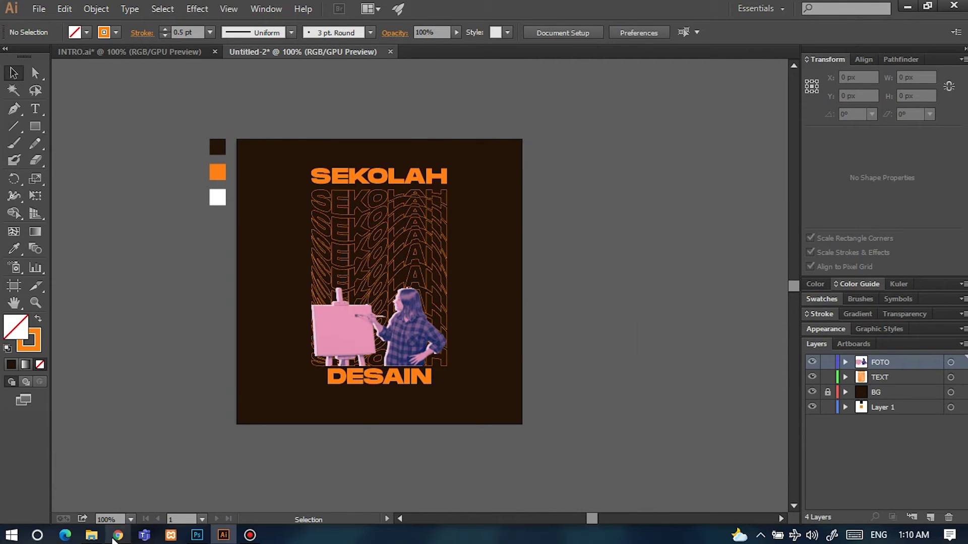
mouse_move(91, 535)
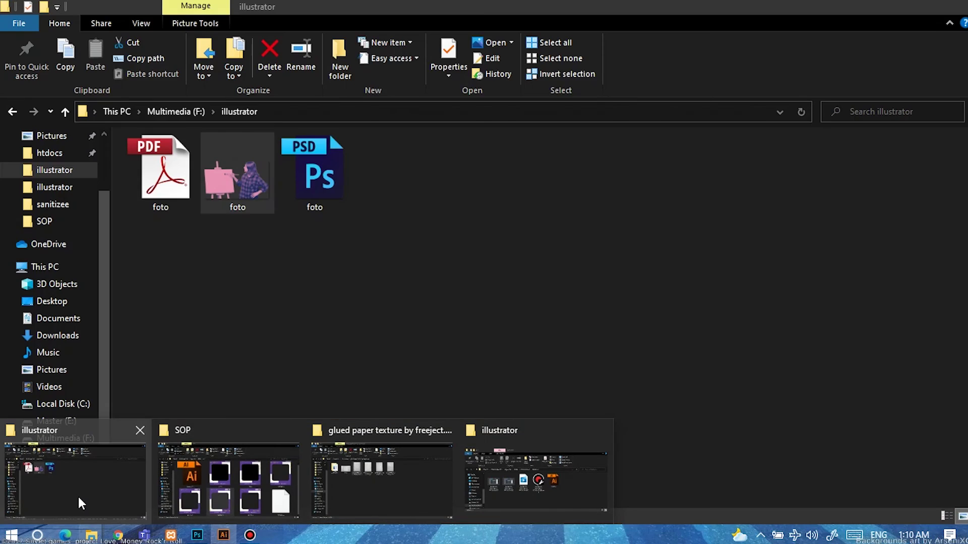
mouse_move(407, 494)
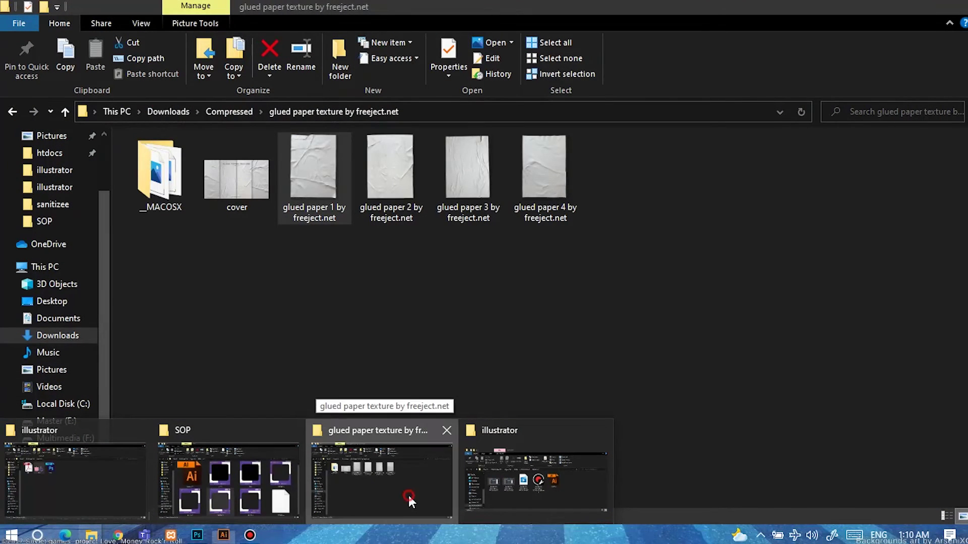
left_click(407, 494)
left_click_drag(307, 195, 598, 358)
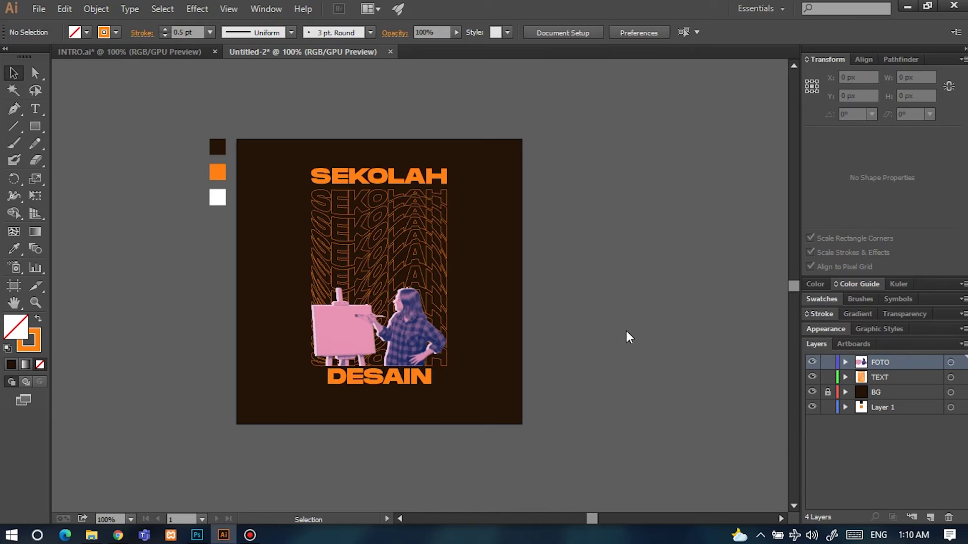
Cut the paper texture, create a new top layer named PAPER, and paste the texture onto it.
key("ctrl+x")
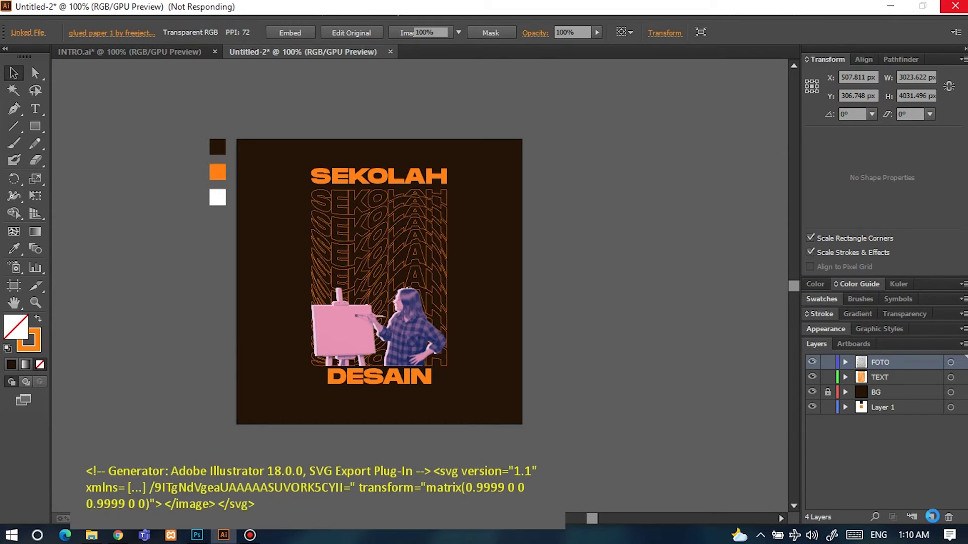
left_click(931, 517)
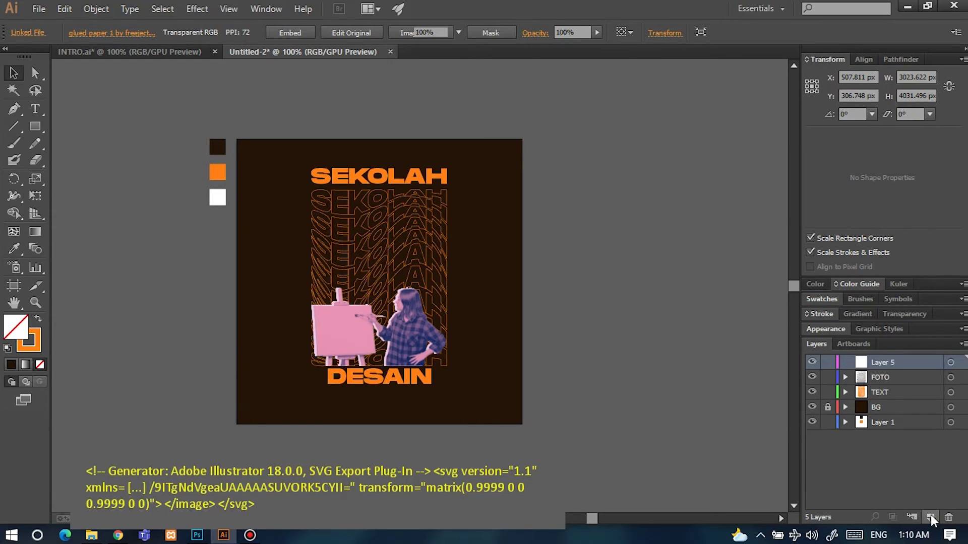
double_click(885, 362)
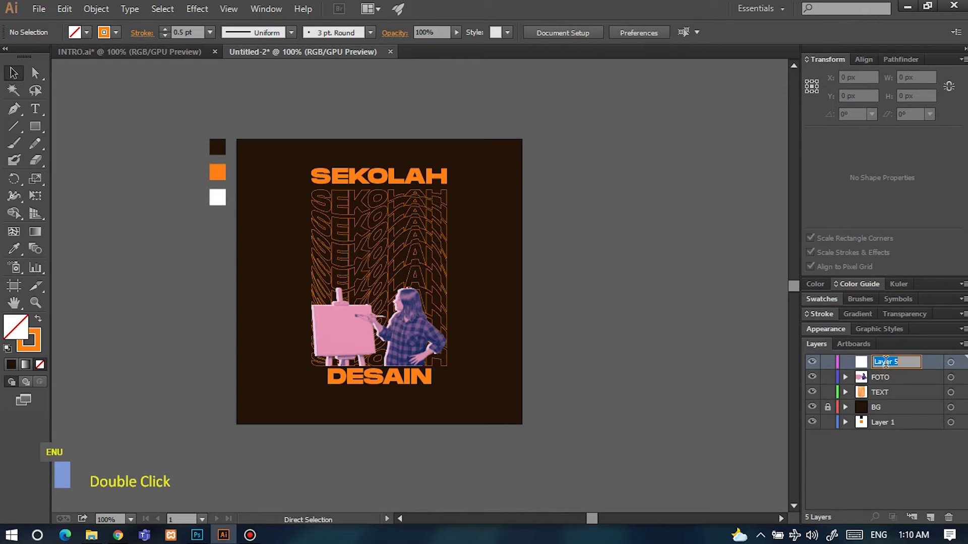
type("PAPER")
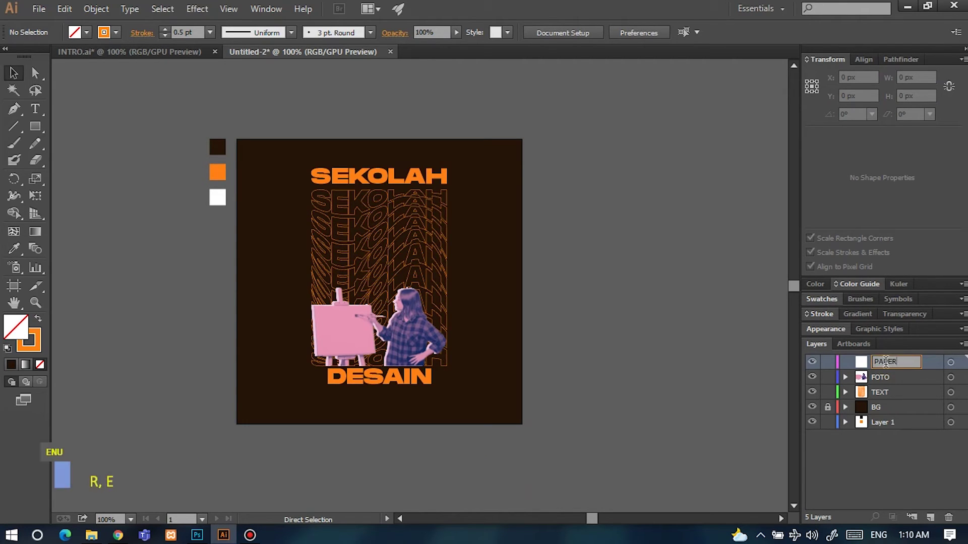
key("Return")
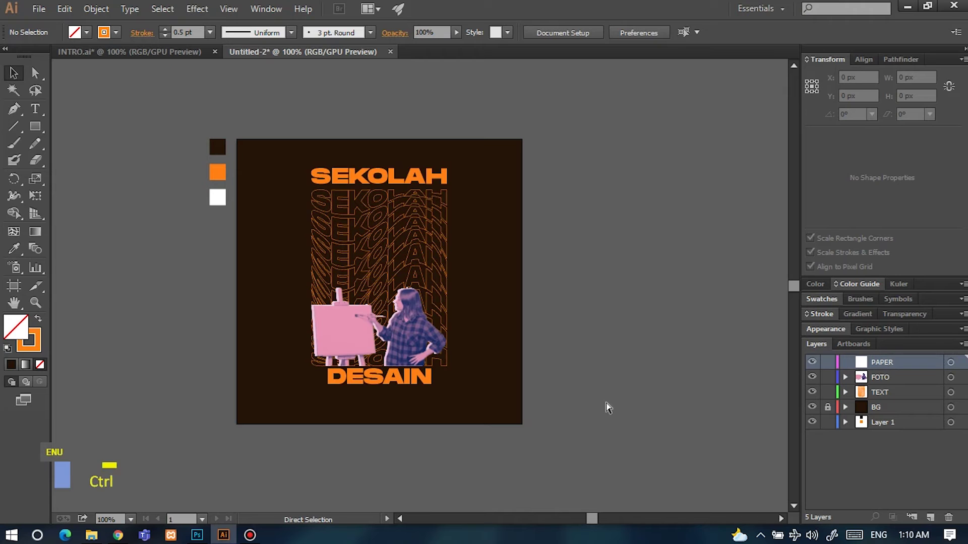
key("ctrl+v")
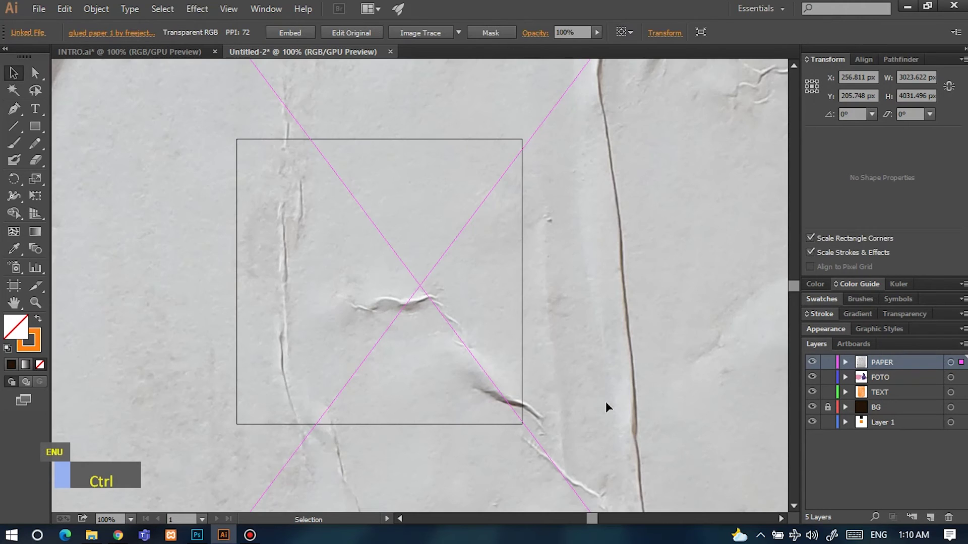
Scale the paper texture down proportionally about its centre to about 464 x 619 px.
scroll(611, 387, "down", 4)
scroll(615, 390, "down", 1)
scroll(619, 393, "right", 4)
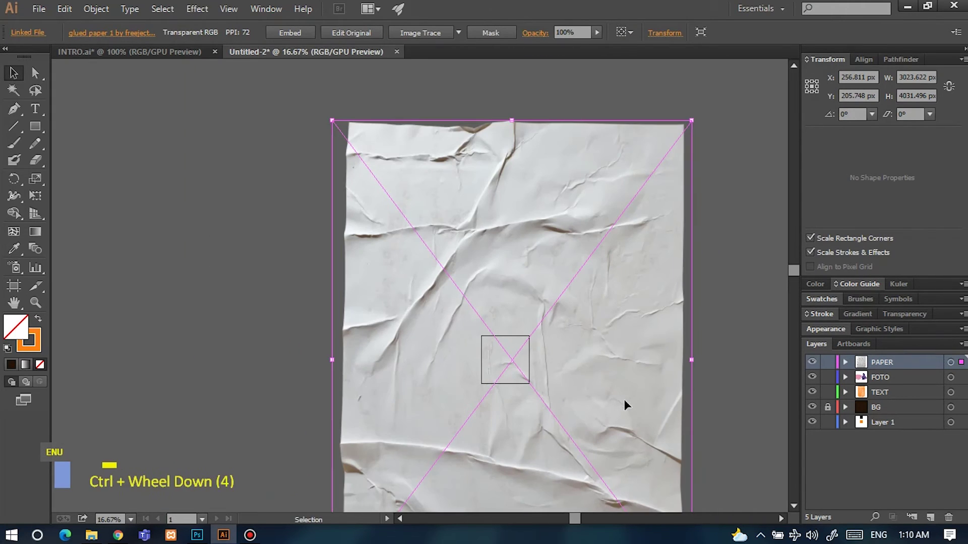
scroll(622, 398, "down", 3)
left_click_drag(692, 463, 529, 247)
scroll(529, 246, "up", 5)
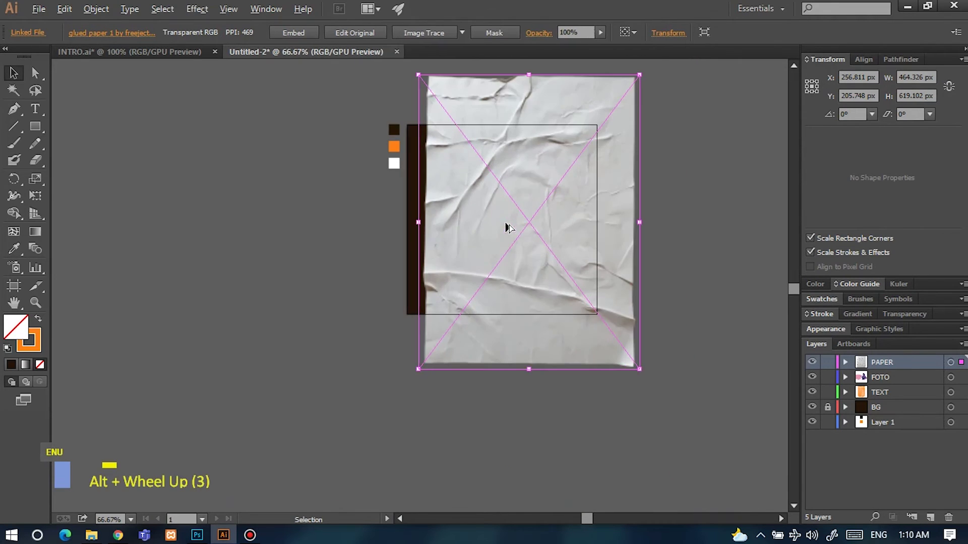
Move the paper texture so it covers the whole artboard, and nudge it three increments to the left.
left_click_drag(622, 411, 584, 459)
key("Left")
key("Left")
key("Left")
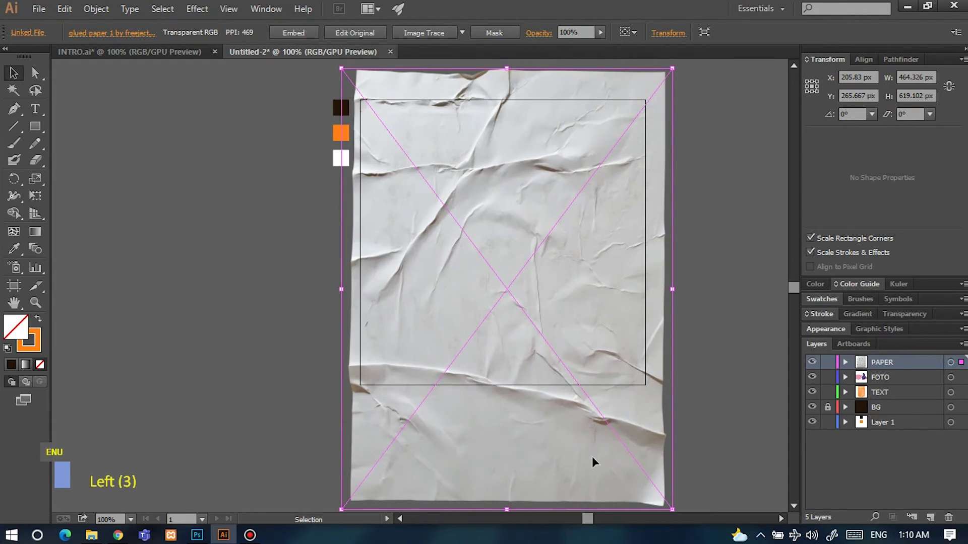
Reselect the paper texture and set its blending mode to Multiply.
left_click(708, 362)
left_click(633, 440)
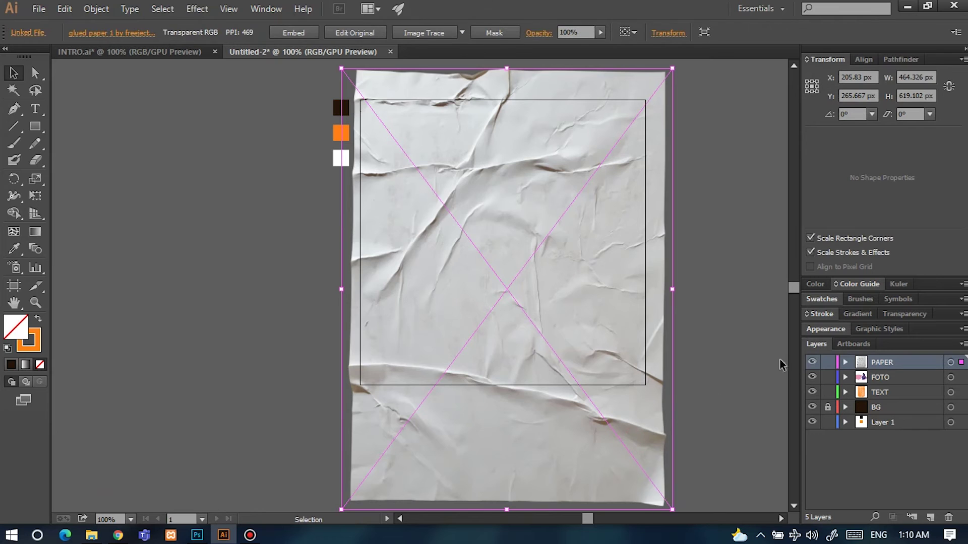
left_click(904, 313)
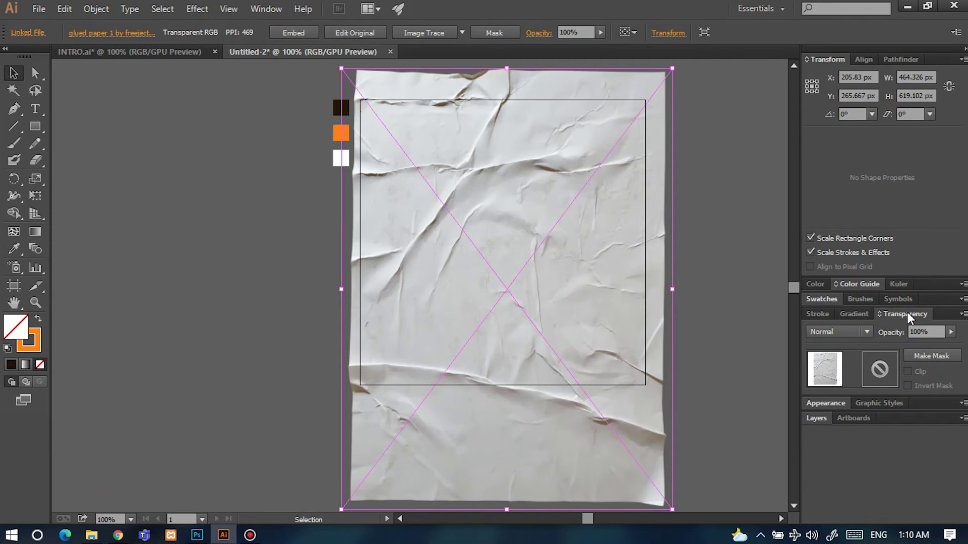
left_click(857, 331)
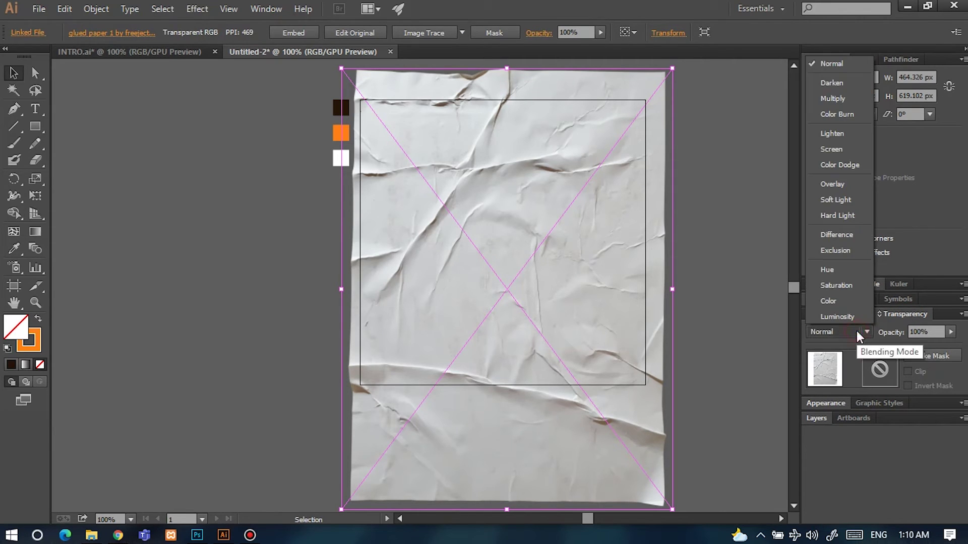
left_click(833, 98)
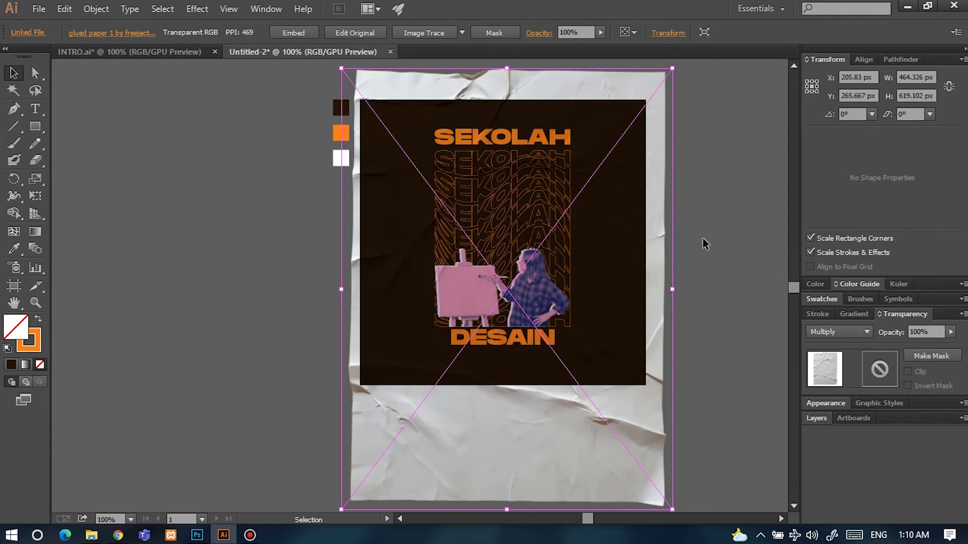
Deselect the paper texture and examine how its Multiply blend looks over the headings, warped text and photo.
left_click(702, 244)
scroll(527, 216, "up", 1, "alt")
scroll(555, 290, "up", 1)
scroll(555, 290, "up", 1)
scroll(459, 250, "up", 1, "alt")
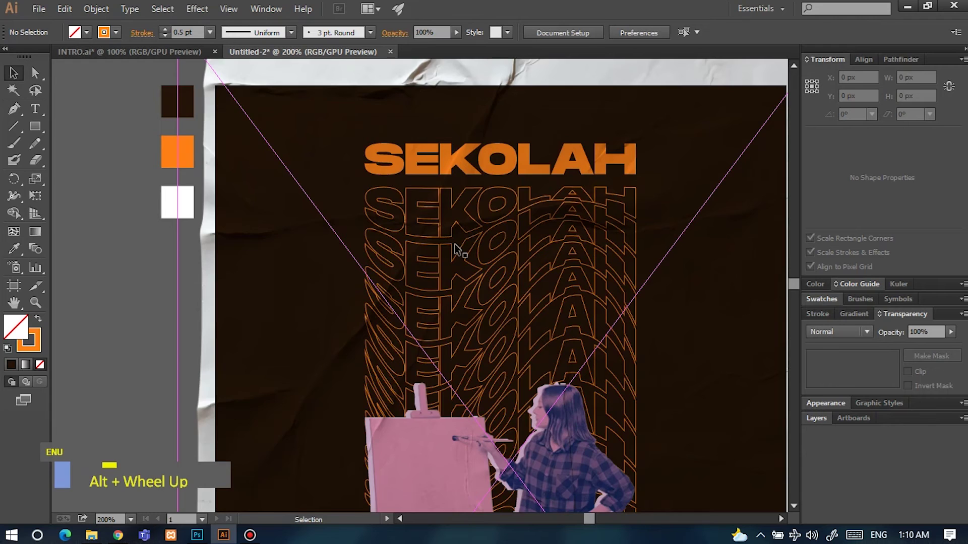
scroll(458, 250, "down", 1, "alt")
scroll(497, 252, "down", 1)
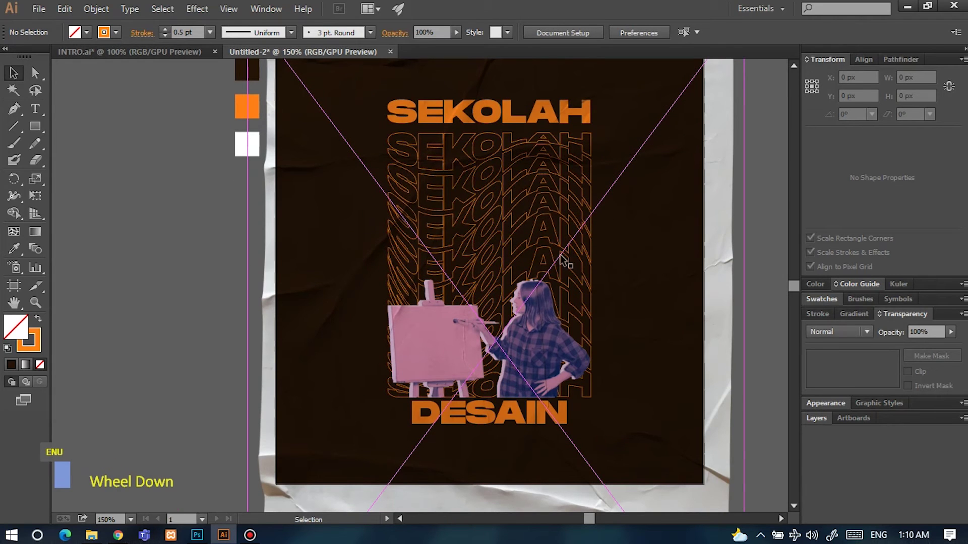
scroll(563, 247, "up", 1)
scroll(552, 295, "down", 1)
scroll(552, 295, "up", 1)
scroll(541, 299, "down", 1)
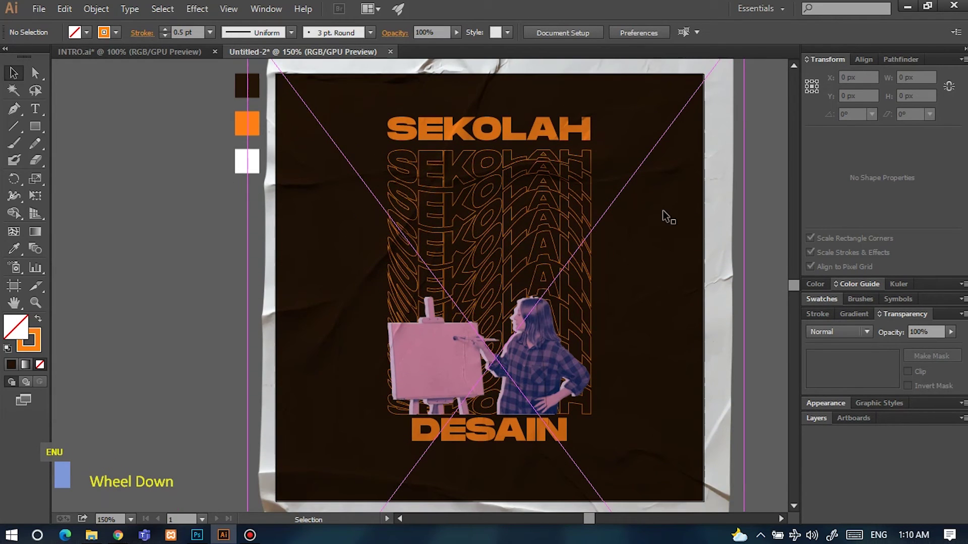
key("ctrl+;")
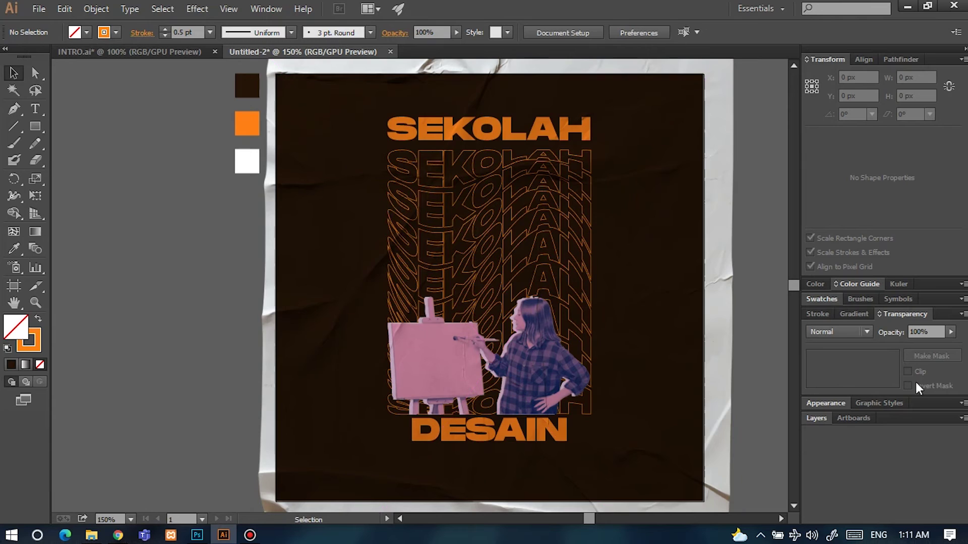
Try an opacity of 80% with nothing selected, and set the opacity back to 100%.
left_click(927, 332)
type("80")
key("Return")
left_click(931, 329)
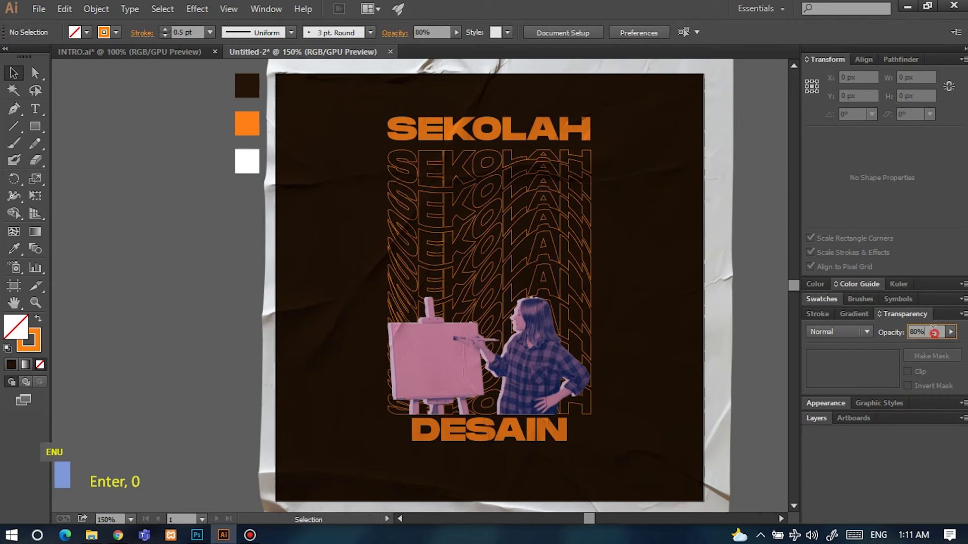
type("100")
key("Return")
left_click(734, 265)
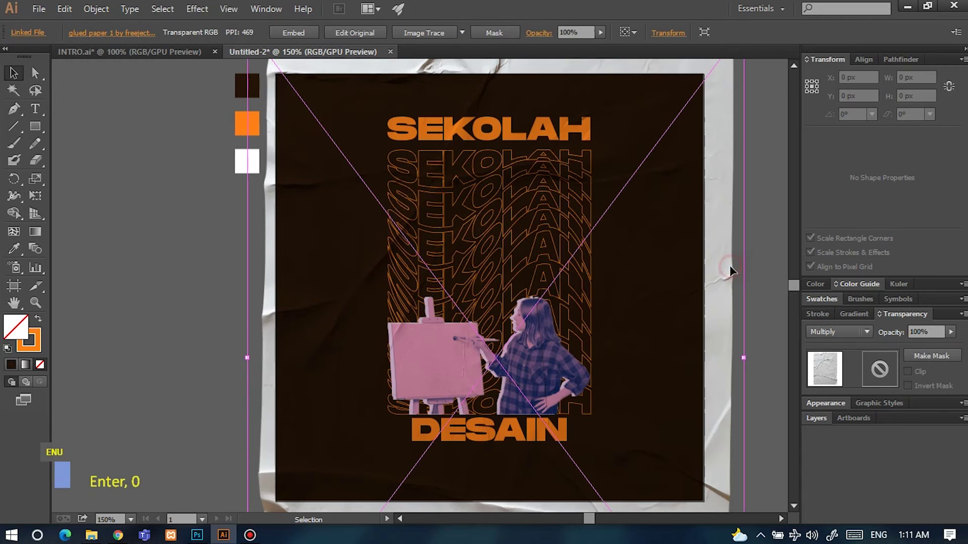
left_click(179, 254)
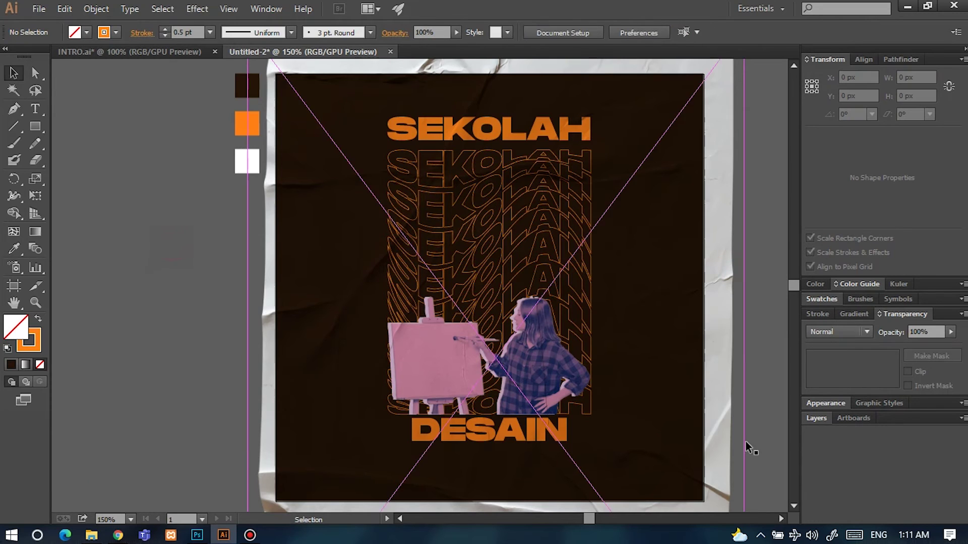
Unlock the BG layer, select its dark background rectangle and copy it.
left_click(822, 418)
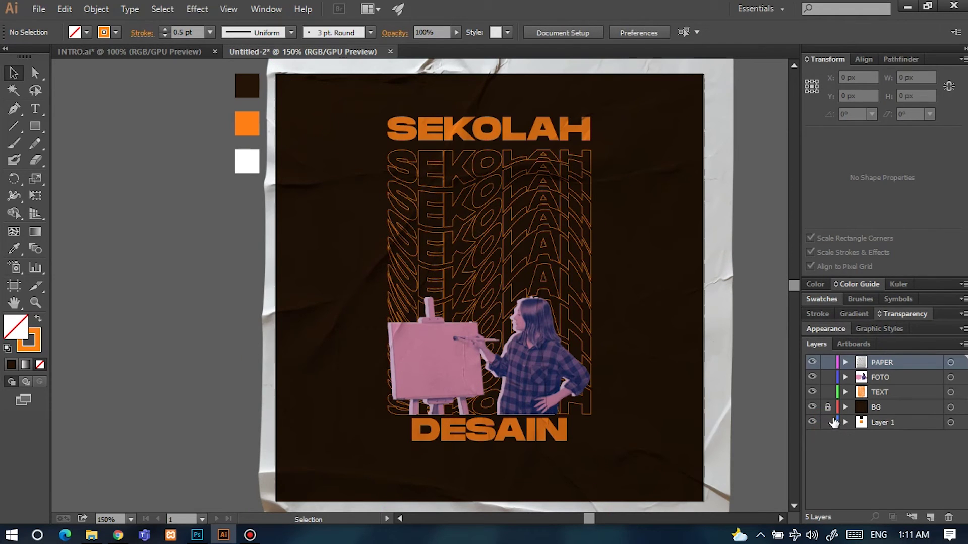
left_click(827, 407)
scroll(698, 344, "down", 3, "alt")
scroll(705, 351, "down", 1)
scroll(704, 351, "up", 1, "alt")
scroll(674, 352, "down", 2, "ctrl")
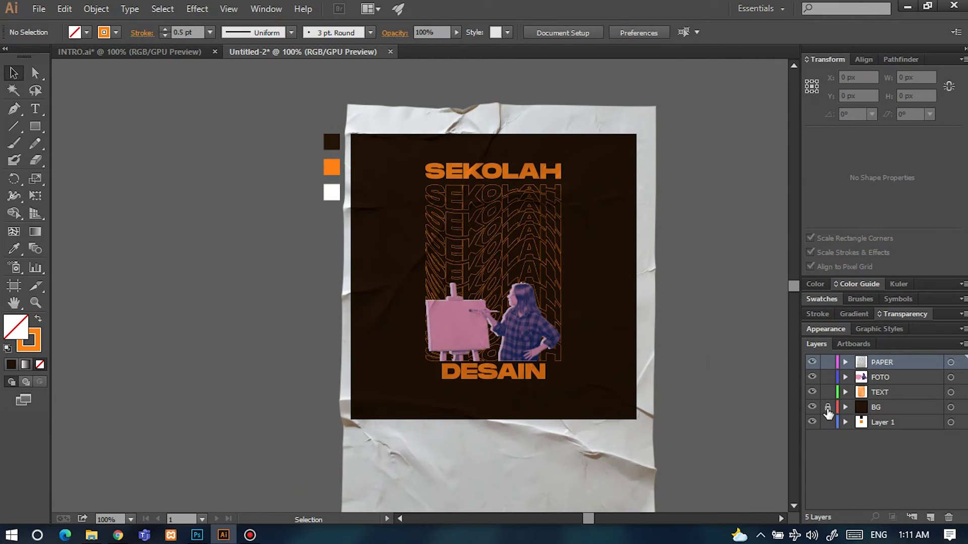
left_click(883, 410)
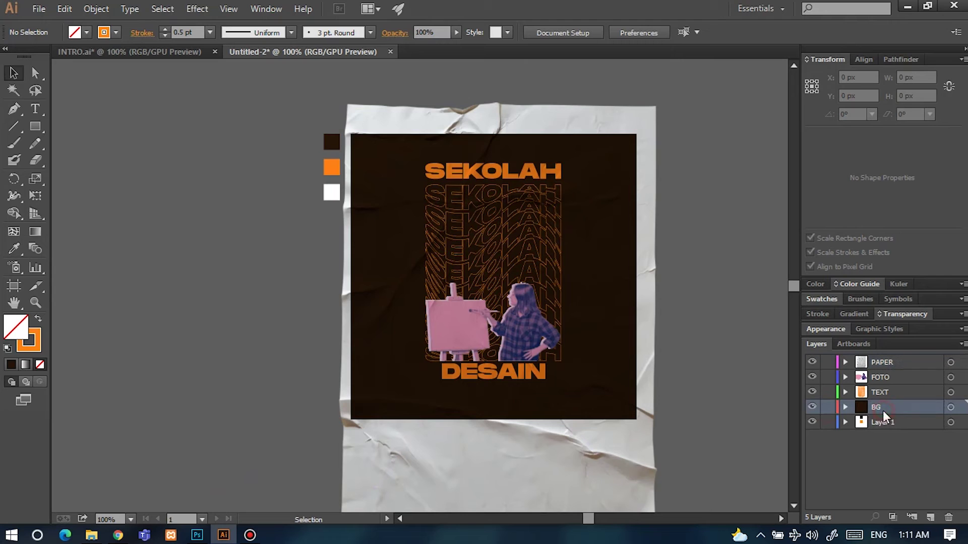
left_click(951, 407)
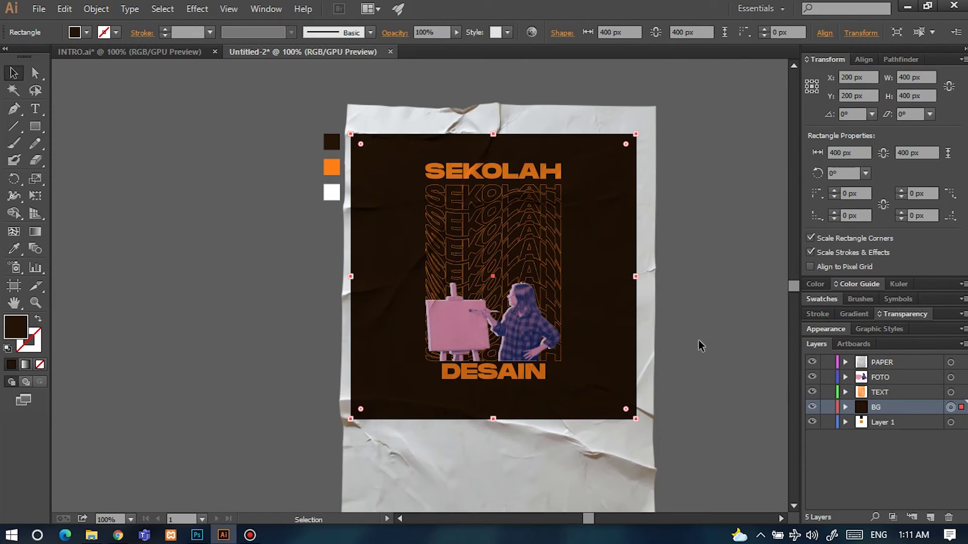
key("ctrl+c")
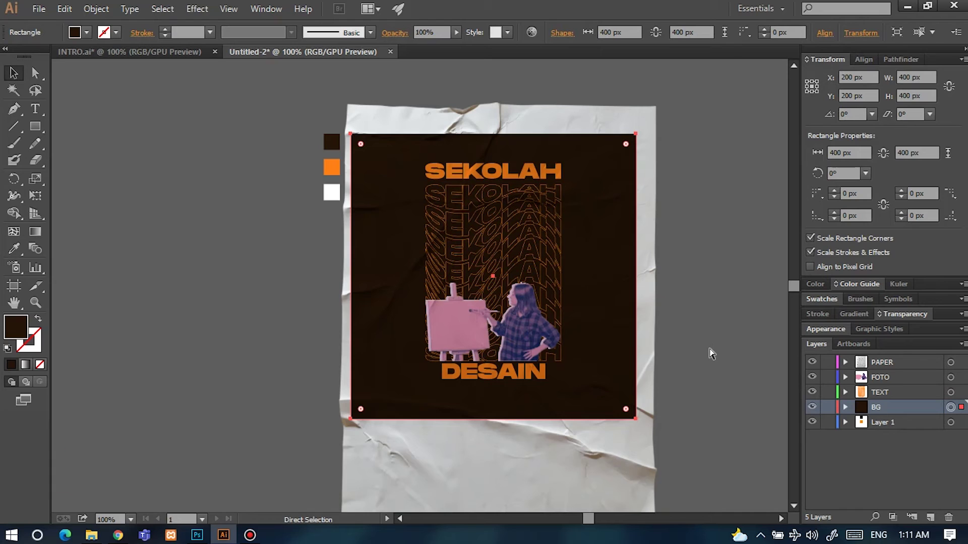
Try to paste the copied background rectangle in front with PAPER as the target layer, and undo the paste.
left_click(896, 359)
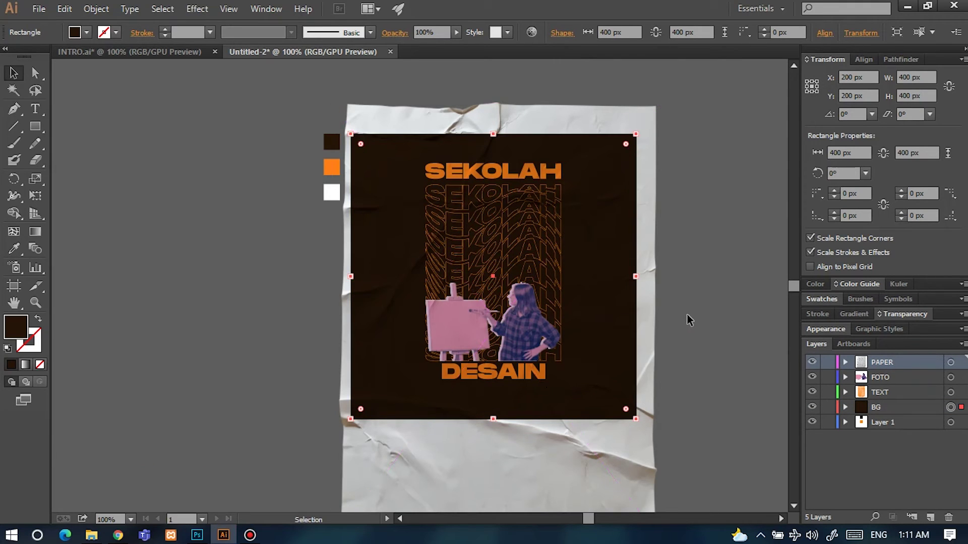
key("ctrl+f")
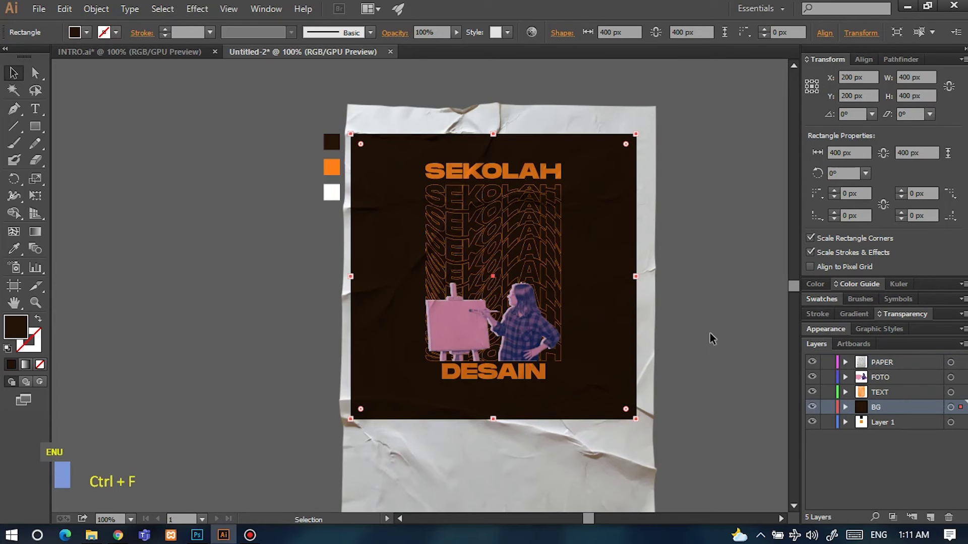
left_click(845, 407)
key("ctrl+z")
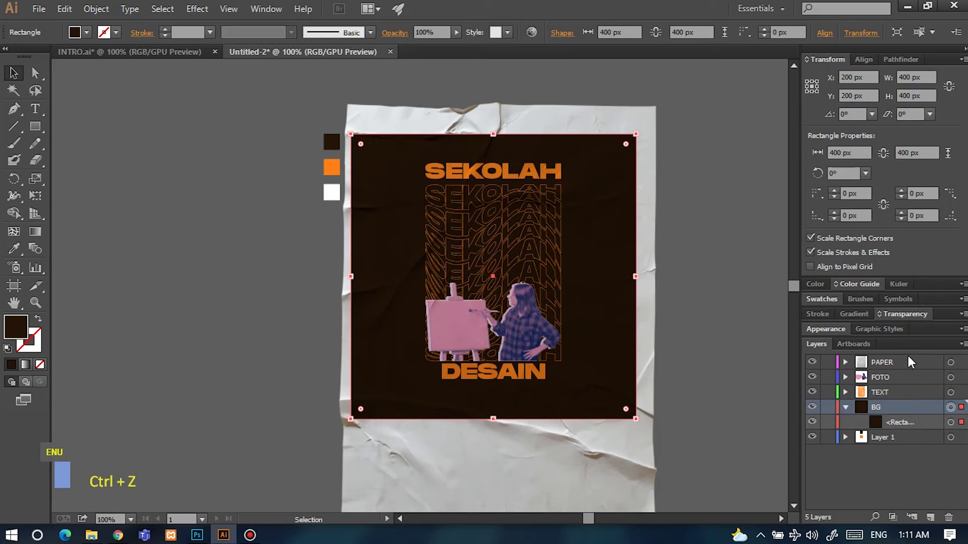
Select the PAPER layer's artwork and paste the copied background rectangle in front of it on that layer.
left_click(911, 362)
left_click(950, 364)
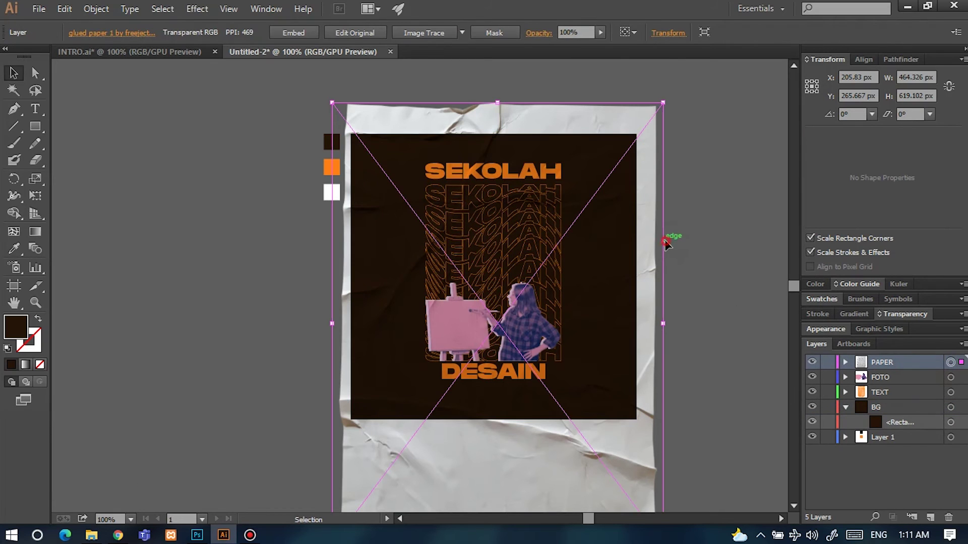
key("ctrl+f")
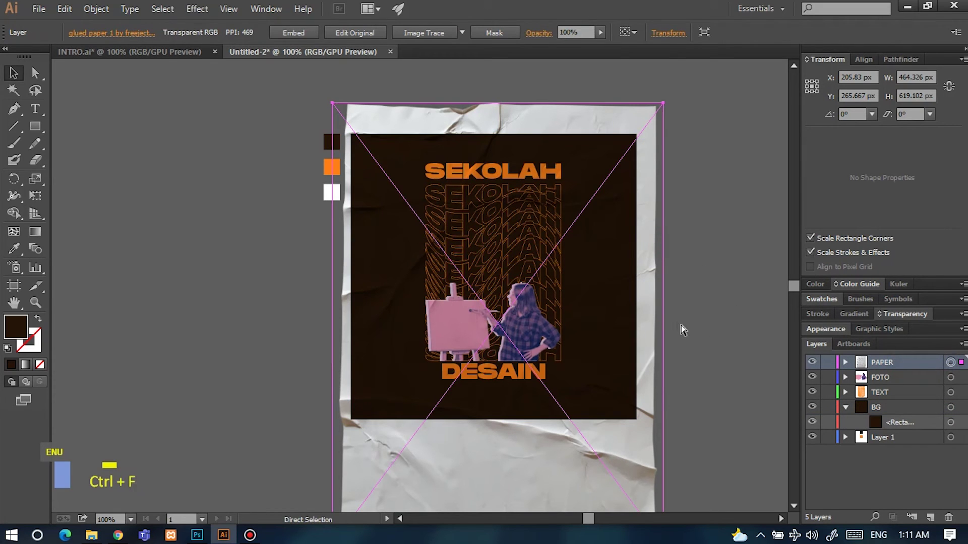
left_click(697, 193)
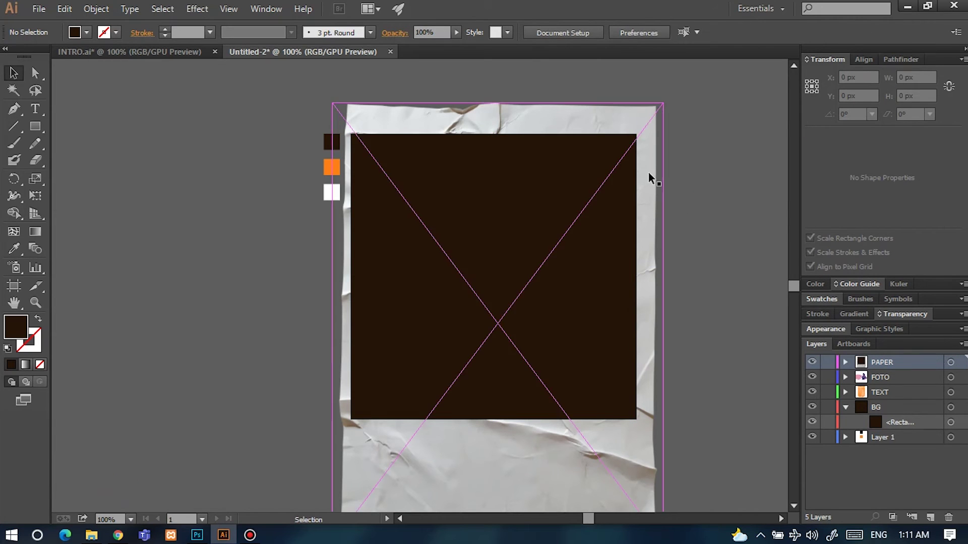
Select the pasted rectangle together with the paper texture and make a clipping mask that trims the texture to the artboard.
left_click(590, 162)
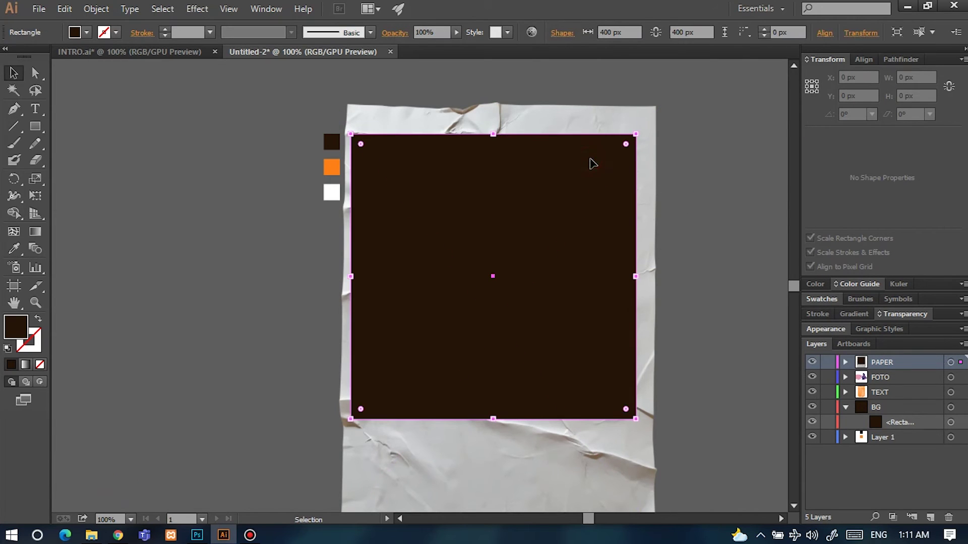
left_click(595, 120, "shift")
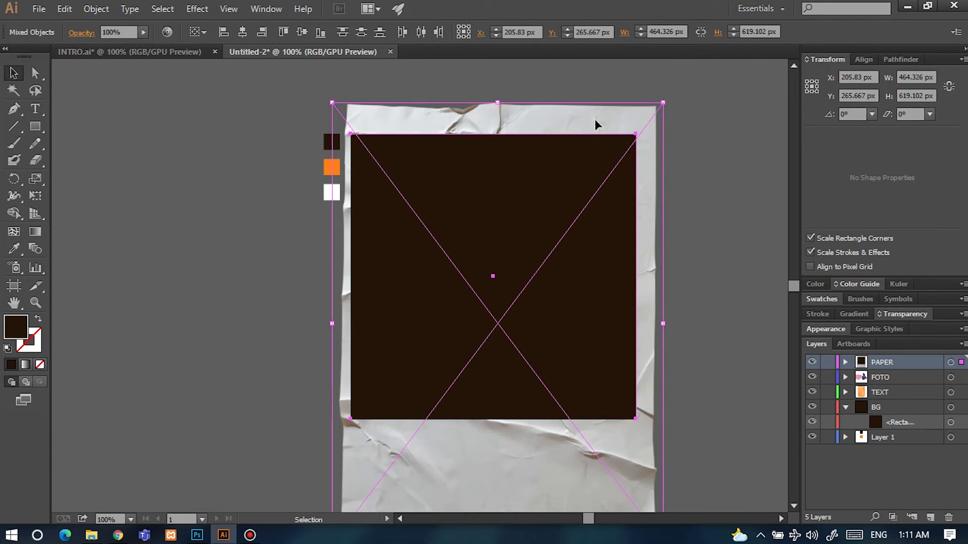
scroll(547, 153, "up", 1)
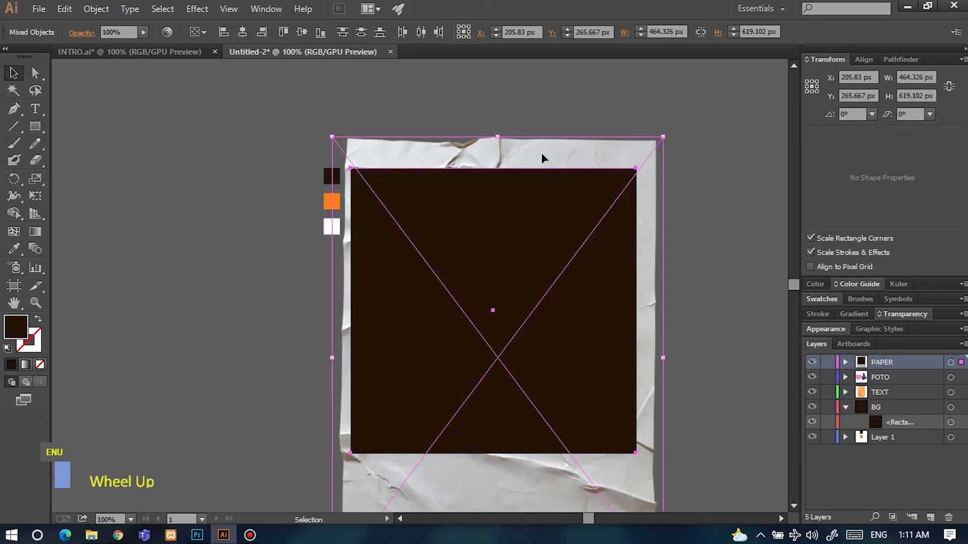
scroll(540, 153, "up", 2, "alt")
scroll(544, 158, "down", 1, "alt")
scroll(544, 158, "down", 1)
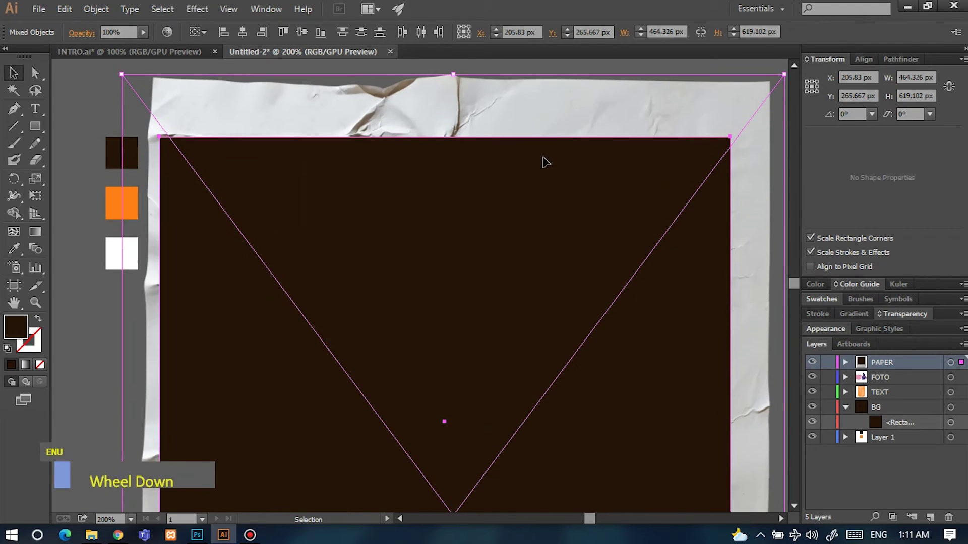
scroll(544, 151, "down", 1, "alt")
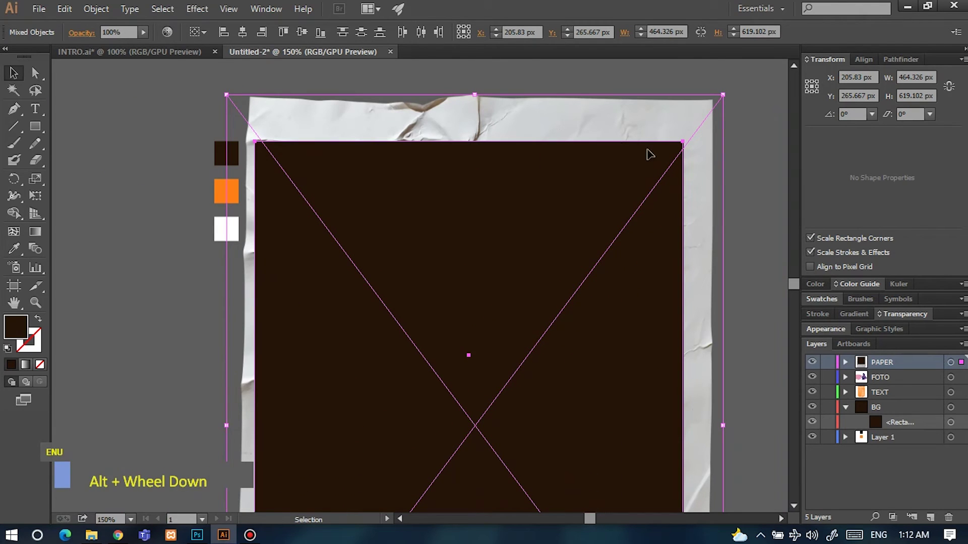
double_click(697, 135)
left_click(585, 181, "shift")
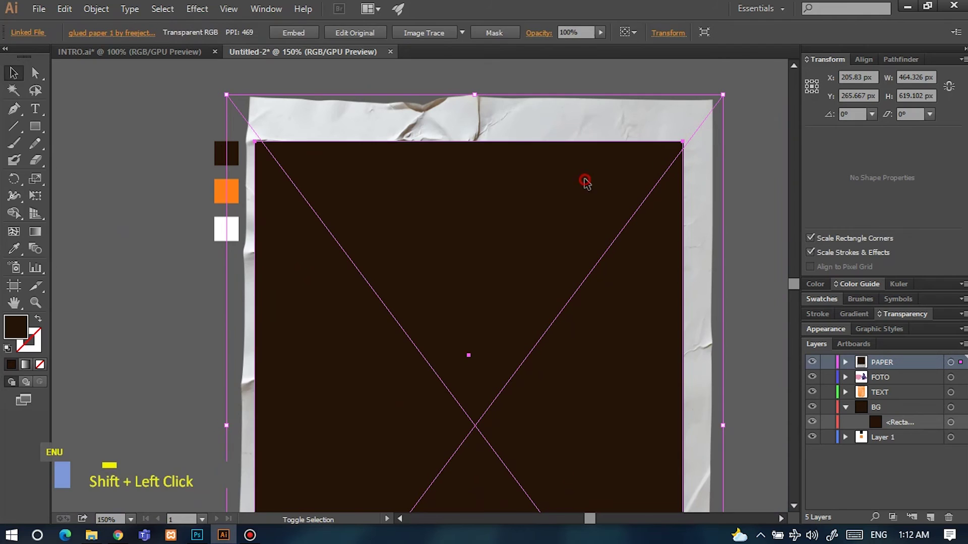
right_click(581, 116)
left_click(640, 197)
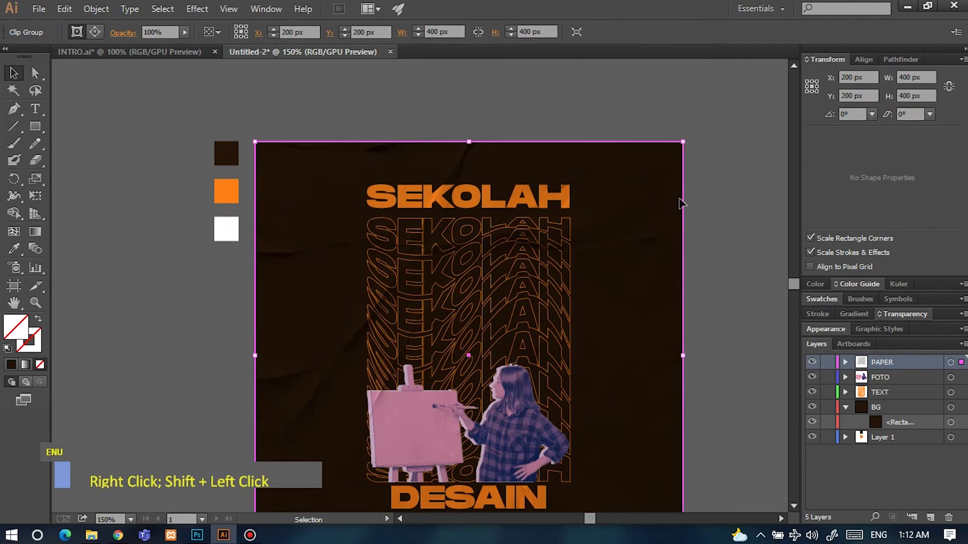
Examine the clipped paper texture across the whole poster, from its upper edge to its lower edge.
scroll(700, 226, "down", 4)
scroll(713, 238, "up", 2)
scroll(716, 247, "down", 2, "alt")
scroll(721, 257, "down", 1, "ctrl")
scroll(701, 269, "up", 2, "alt")
scroll(543, 279, "up", 1)
scroll(505, 295, "up", 1, "ctrl")
scroll(507, 299, "up", 1)
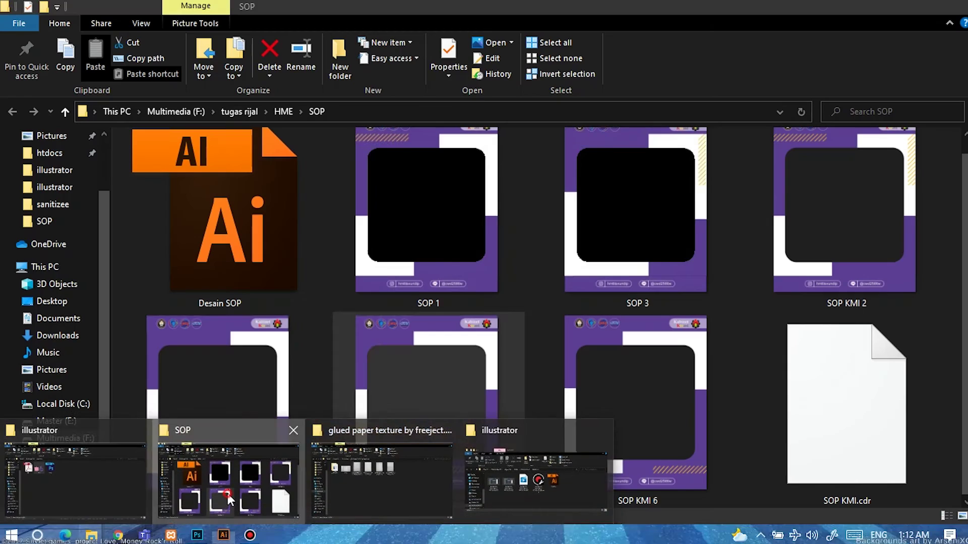
Switch to the SOP folder in File Explorer and place SOP KMI 5.png into the Illustrator document.
left_click(228, 494)
left_click_drag(491, 363, 658, 322)
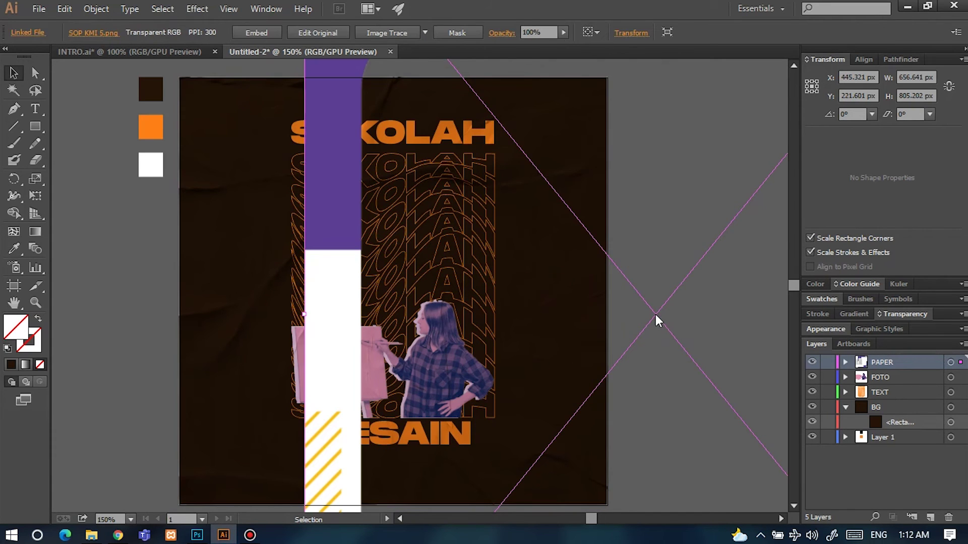
scroll(626, 286, "down", 3, "alt")
scroll(617, 298, "down", 3, "ctrl")
scroll(627, 346, "up", 2, "alt")
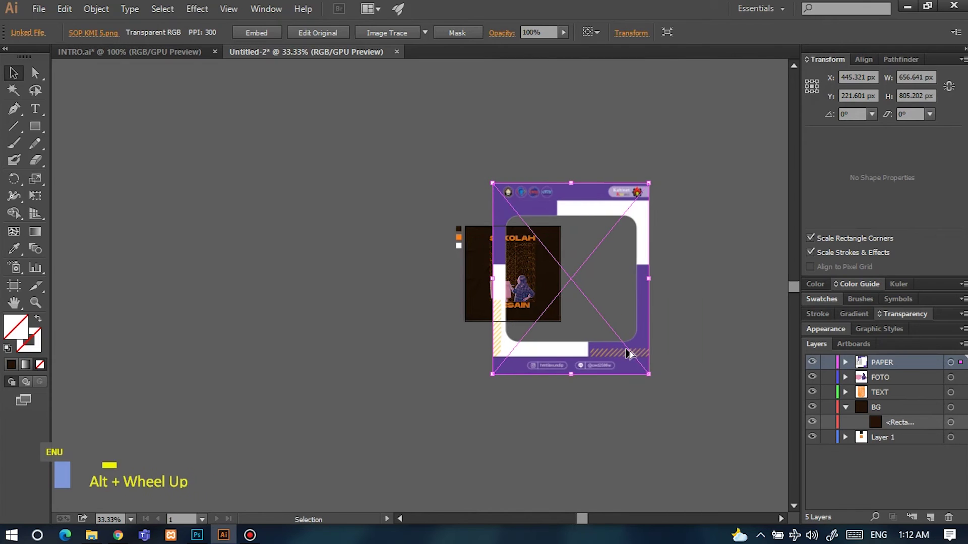
Cut the placed frame image, create a new top layer named SOP, and paste the frame onto it.
scroll(588, 333, "up", 1)
key("ctrl+x")
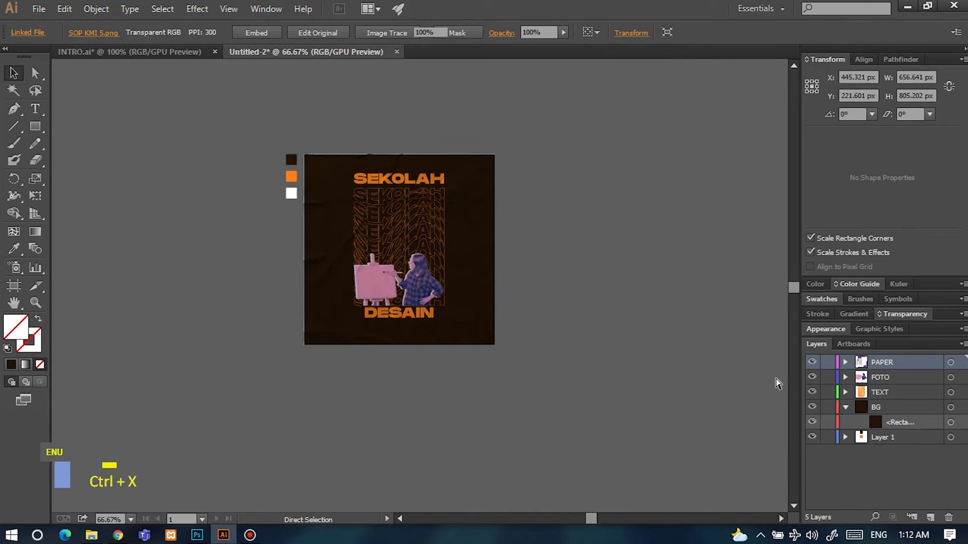
left_click(930, 518)
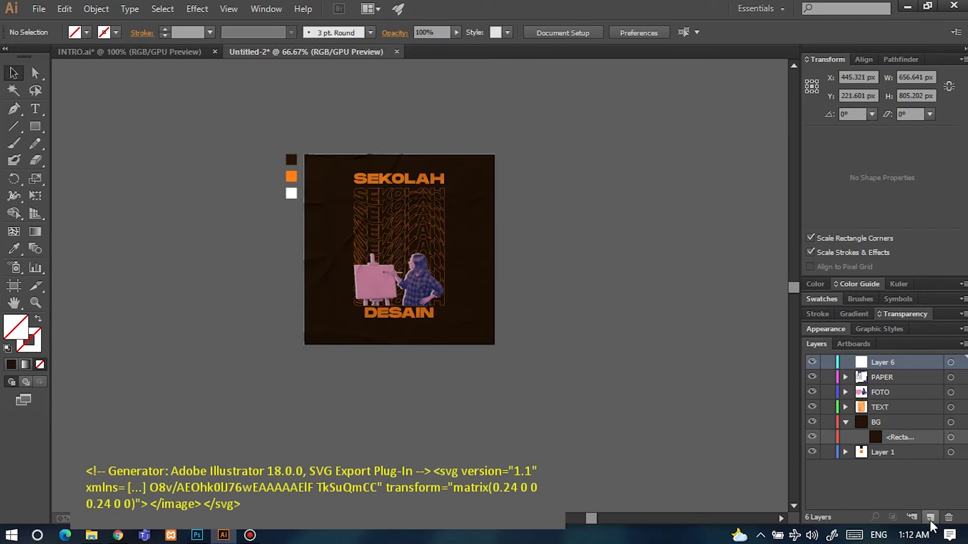
double_click(892, 364)
type("SOP")
key("Return")
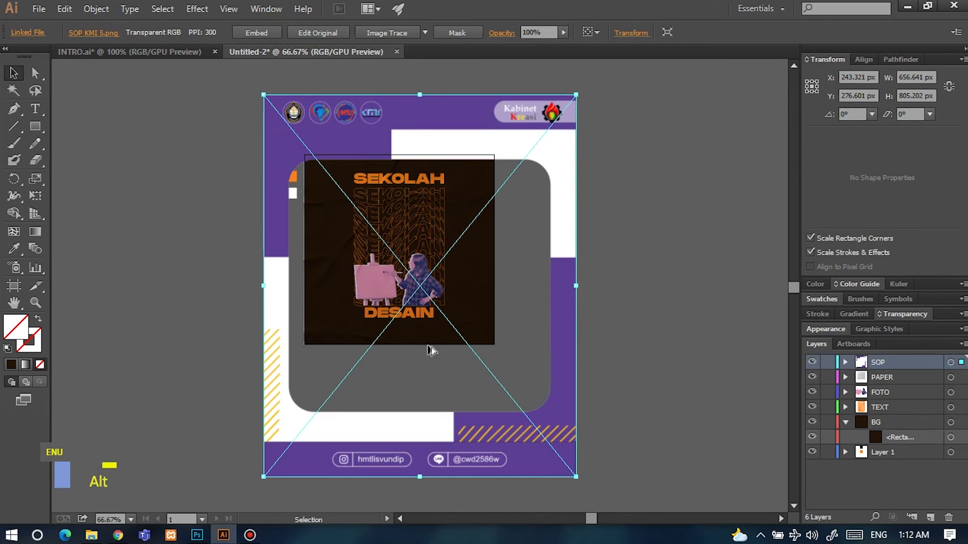
Scale the SOP frame image down proportionally about its centre to about 409 x 501 px.
scroll(431, 346, "up", 1, "alt")
scroll(468, 346, "down", 1, "alt")
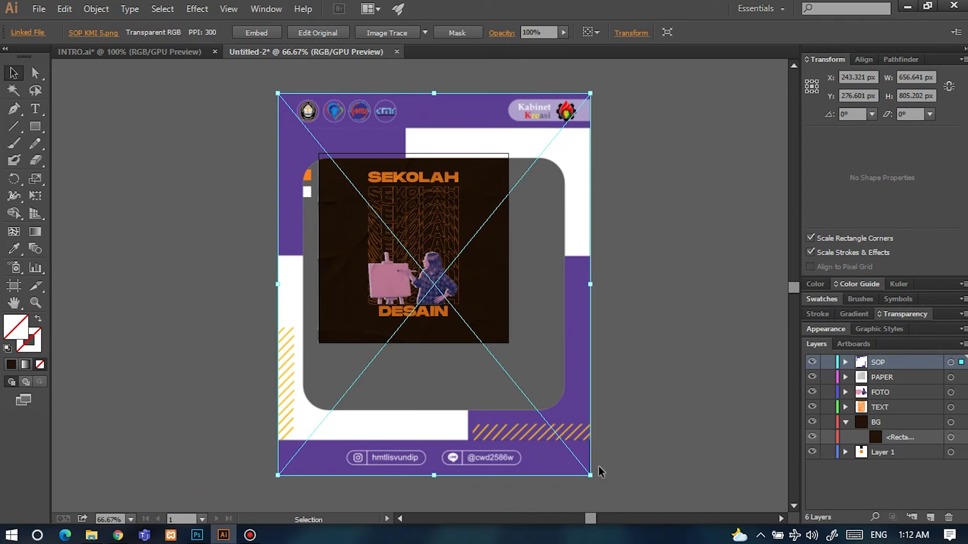
left_click_drag(589, 477, 526, 424)
scroll(444, 330, "up", 1, "alt")
scroll(453, 338, "up", 3)
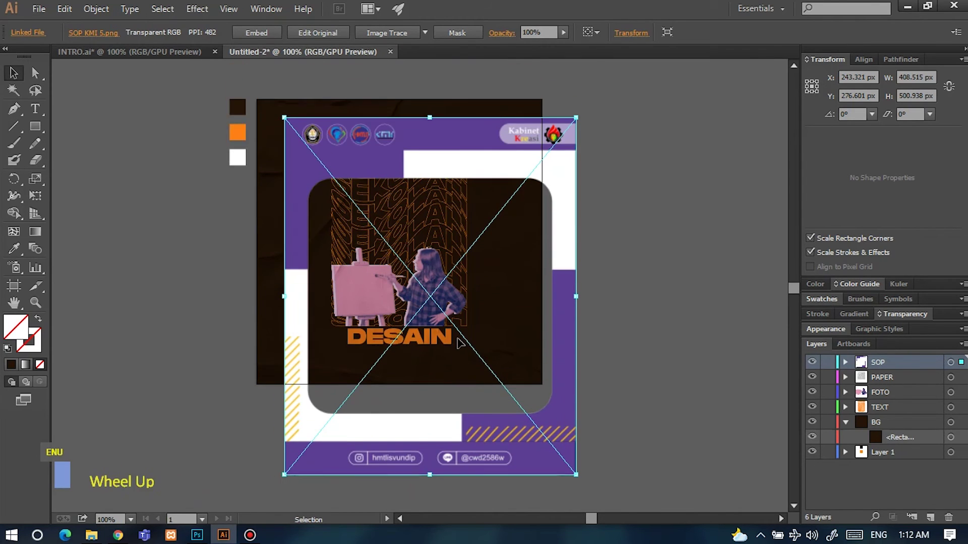
Move the SOP frame image so its rounded opening surrounds the poster artwork, centred at about X 201 px, Y 191 px.
left_click_drag(564, 396, 529, 376)
left_click_drag(504, 468, 497, 436)
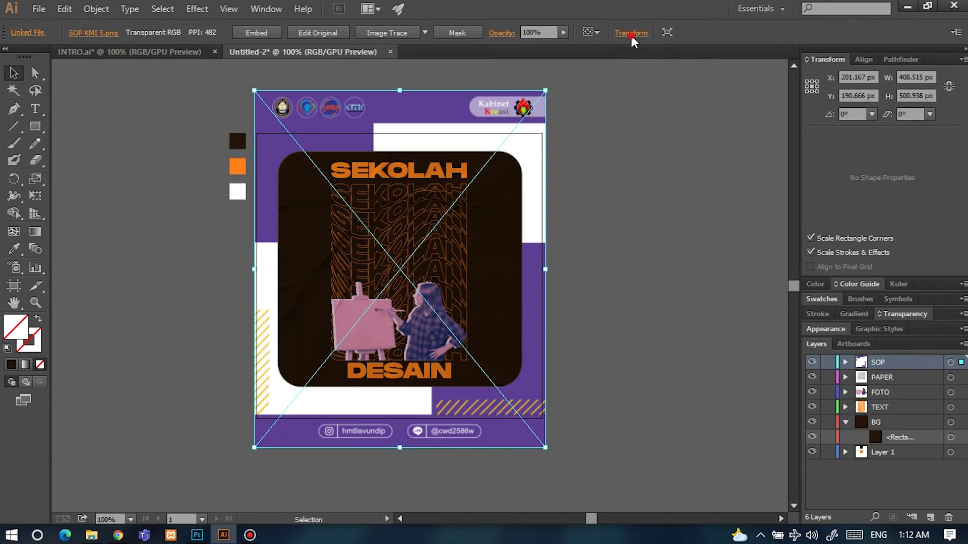
left_click(631, 33)
left_click(631, 40)
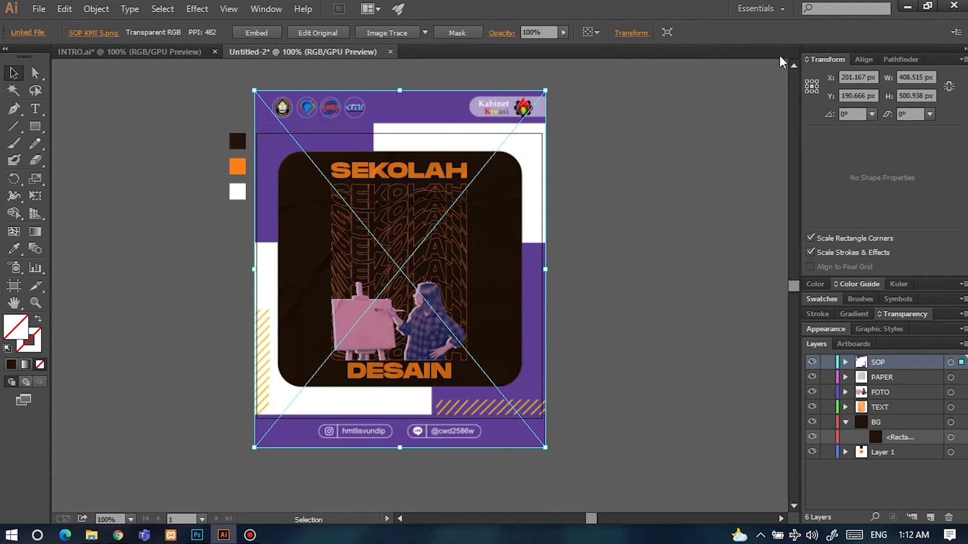
left_click(864, 59)
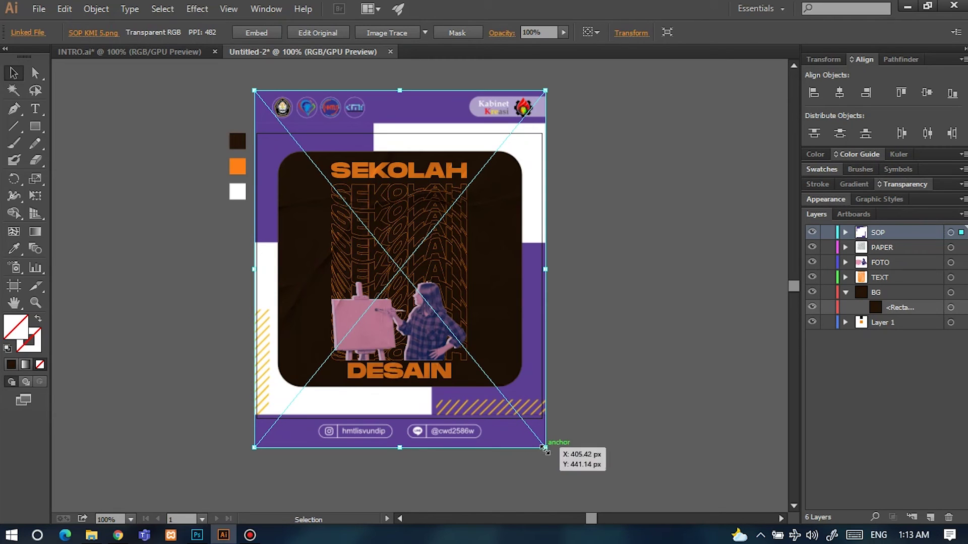
left_click(610, 322)
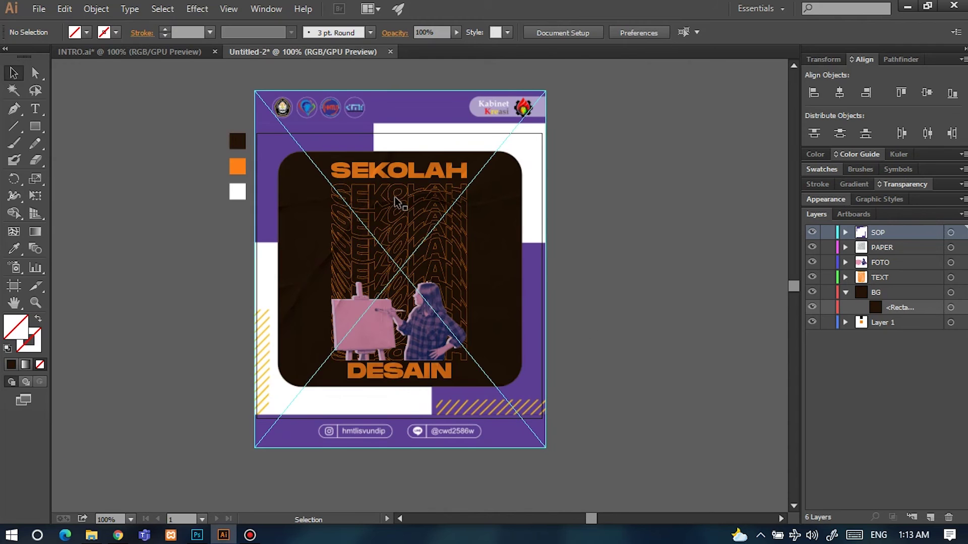
scroll(403, 204, "up", 1, "alt")
scroll(419, 208, "down", 2)
scroll(422, 212, "down", 1, "alt")
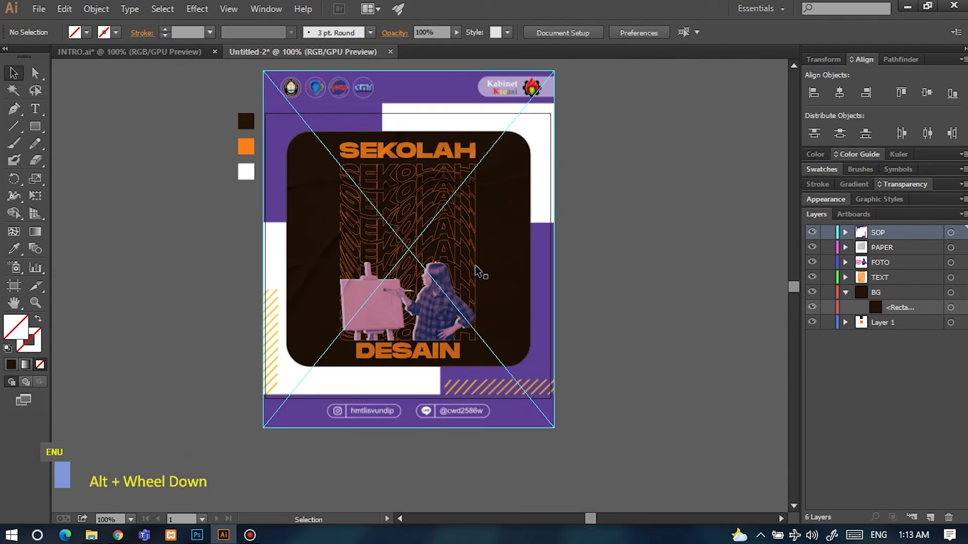
scroll(476, 266, "up", 2)
scroll(482, 325, "left", 1, "ctrl")
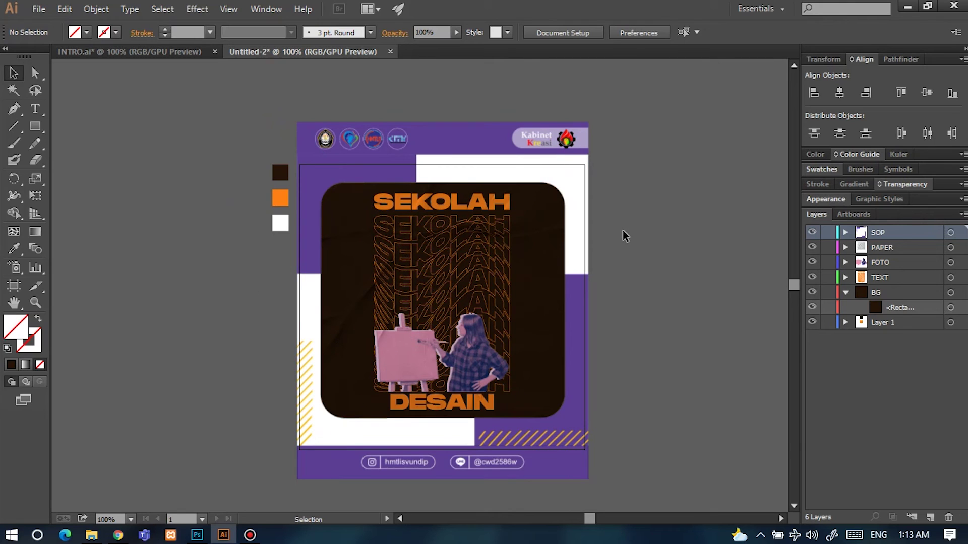
Resize Artboard 1 to match the edges of the purple SOP frame, about 408.5 x 501 px.
left_click(241, 343)
left_click(10, 288)
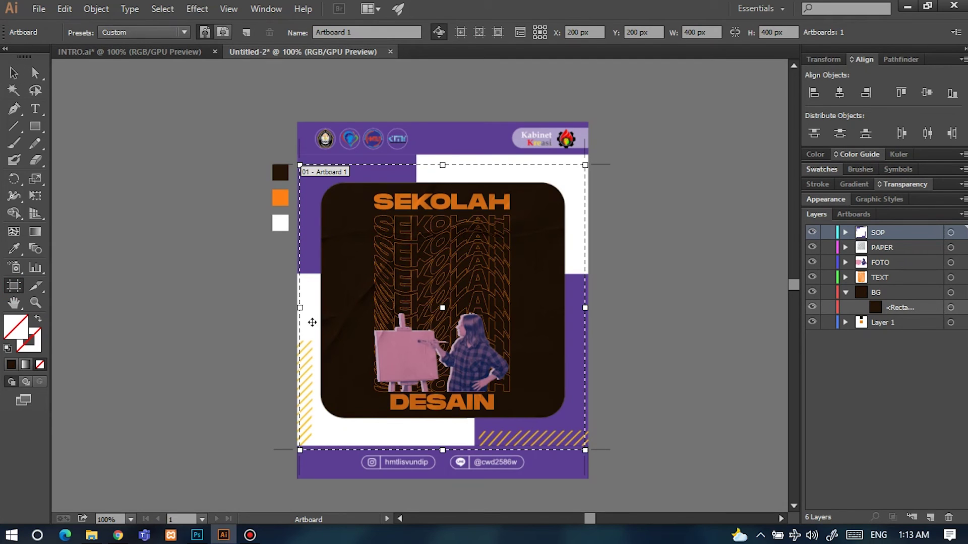
left_click_drag(299, 308, 296, 308)
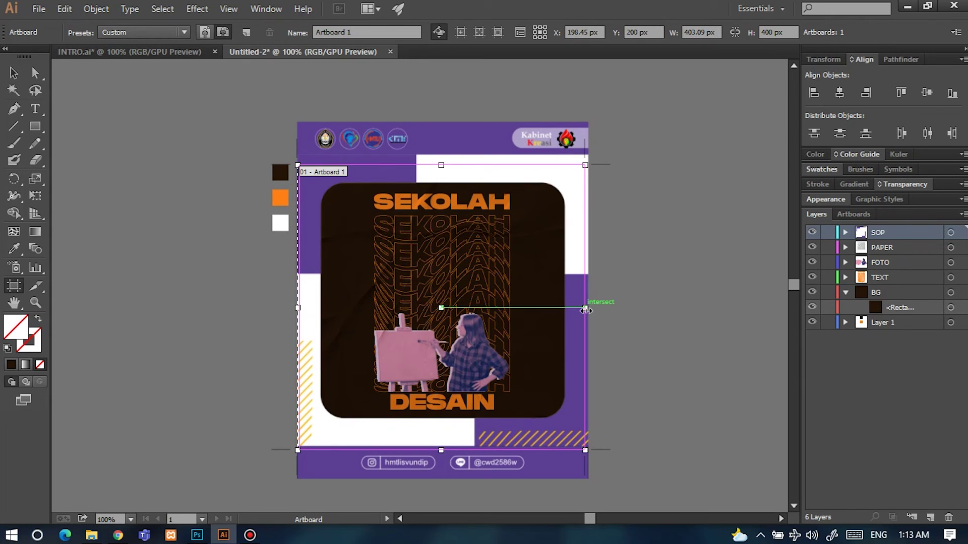
left_click_drag(586, 309, 588, 308)
left_click_drag(445, 168, 444, 122)
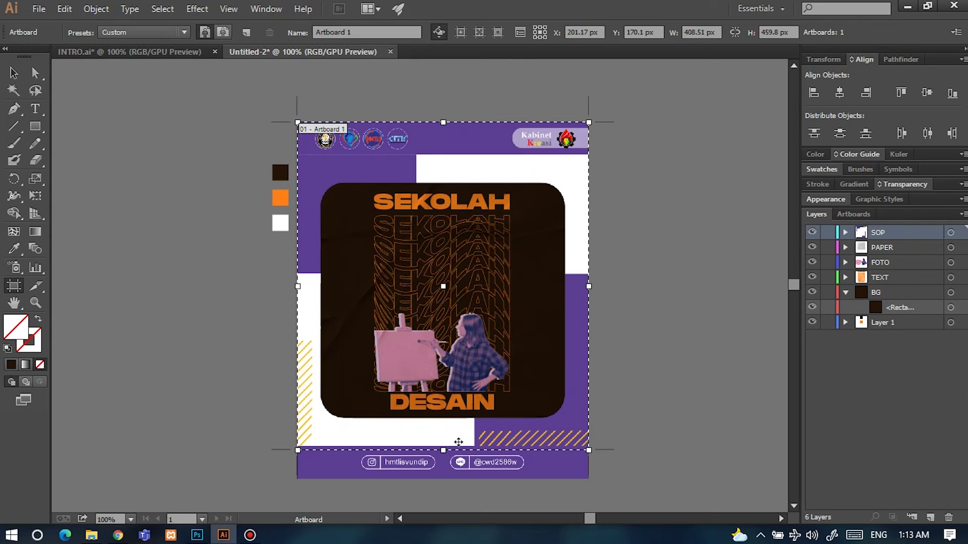
left_click_drag(448, 450, 444, 451)
left_click_drag(444, 469, 443, 479)
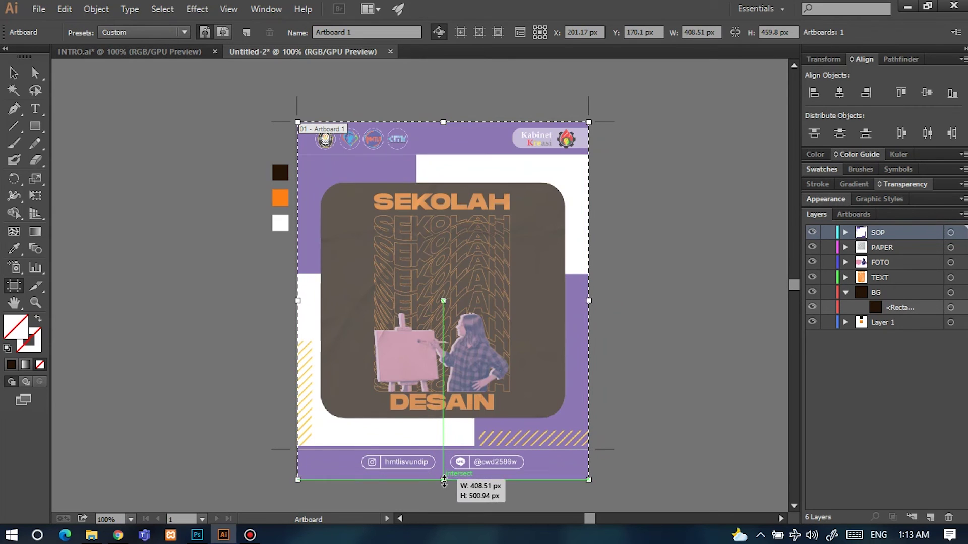
left_click(12, 75)
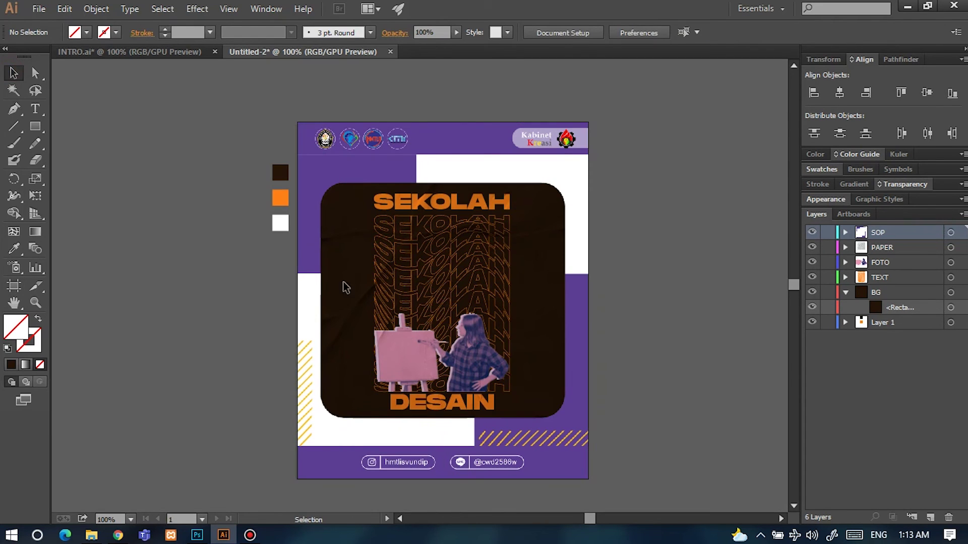
Examine the poster artwork inside the SOP frame and how the frame fills the artboard.
scroll(441, 337, "up", 1)
scroll(423, 343, "down", 3)
scroll(403, 346, "down", 1)
scroll(403, 347, "up", 1)
scroll(403, 346, "down", 1, "alt")
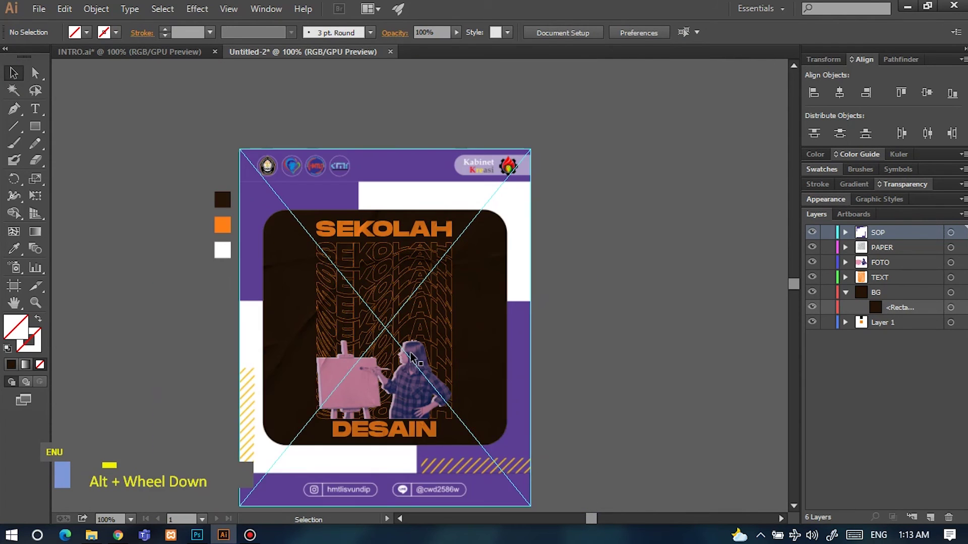
scroll(404, 346, "up", 4, "ctrl")
scroll(423, 370, "up", 1, "alt")
scroll(469, 364, "down", 1)
scroll(469, 364, "right", 1)
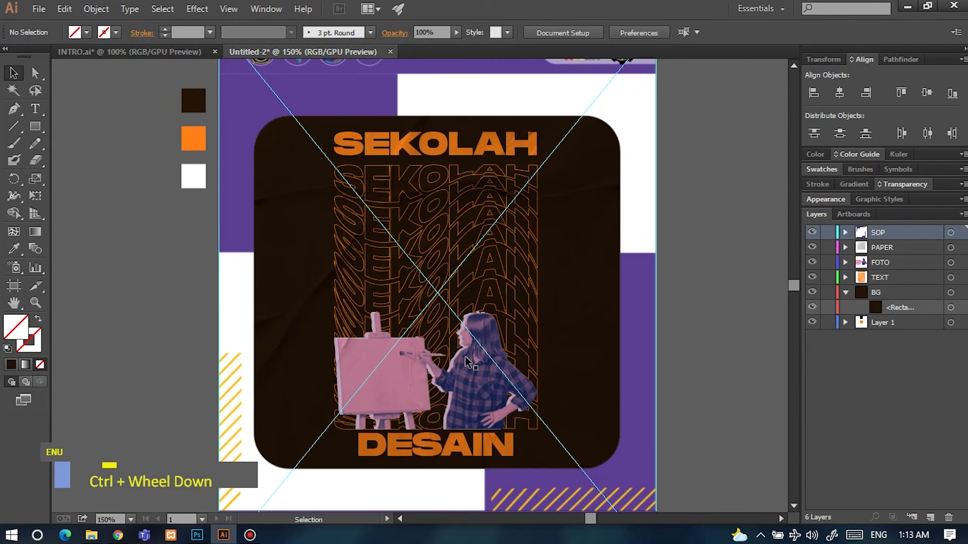
scroll(487, 349, "down", 1)
scroll(486, 348, "down", 2, "alt")
scroll(302, 293, "up", 1, "alt")
scroll(293, 289, "down", 1)
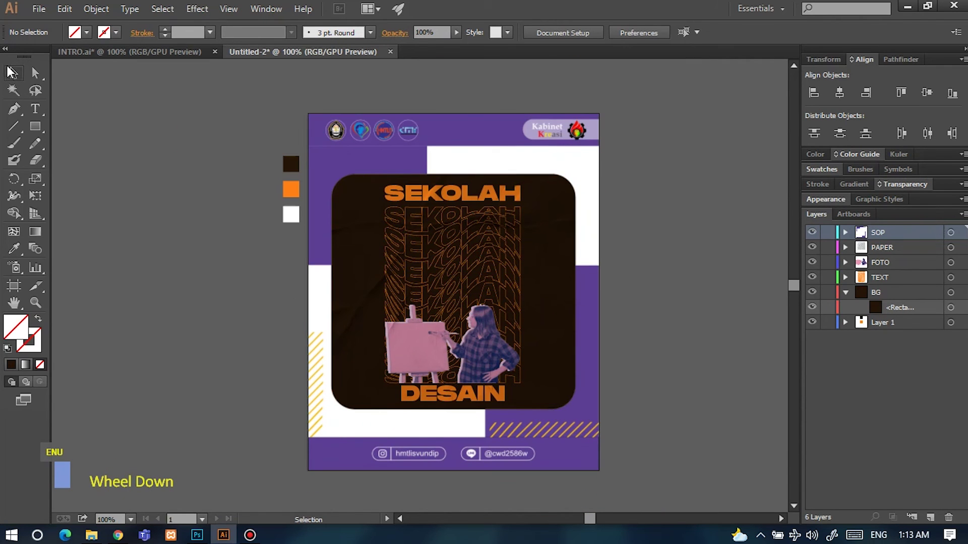
left_click(38, 9)
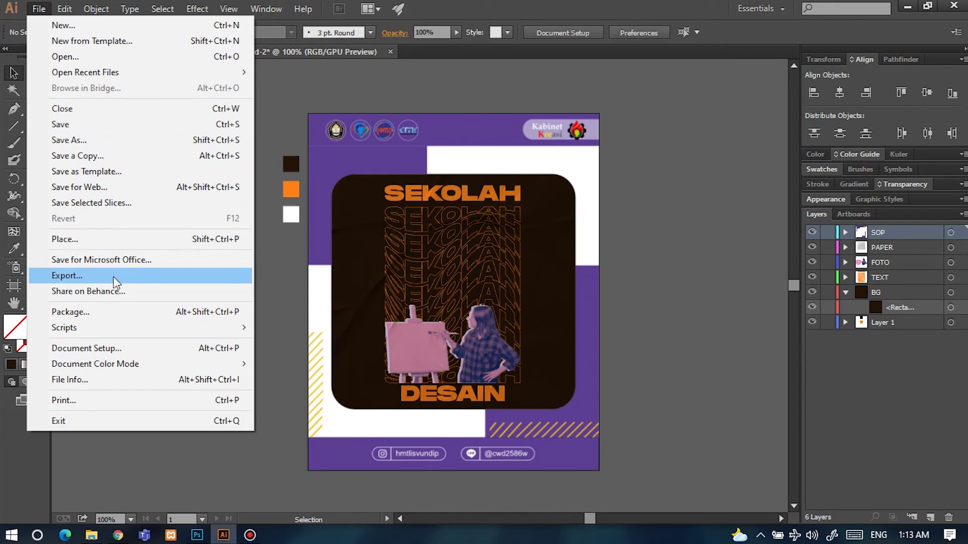
left_click(674, 248)
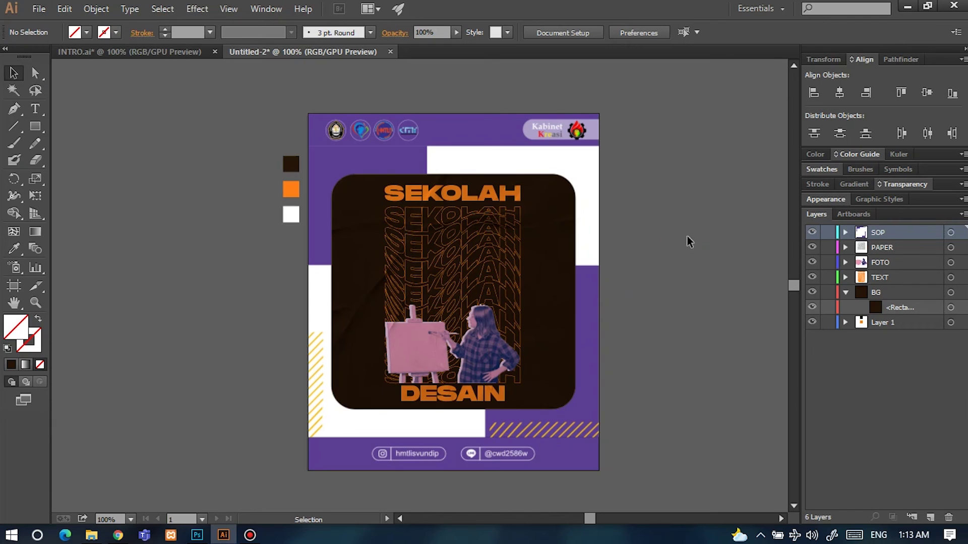
Lock the SOP and PAPER layers so the objects beneath them can be selected.
scroll(668, 231, "down", 1, "ctrl")
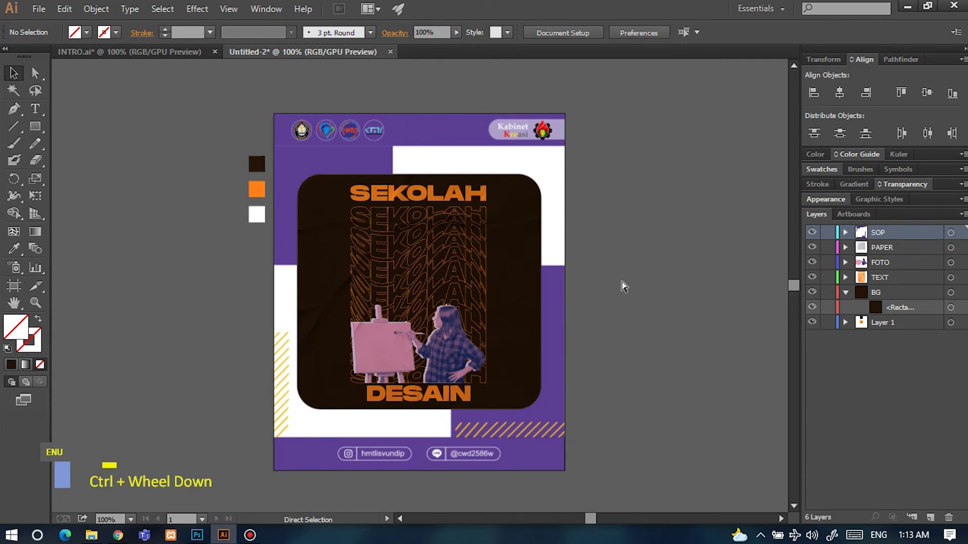
scroll(622, 281, "up", 3, "ctrl")
scroll(443, 300, "up", 1)
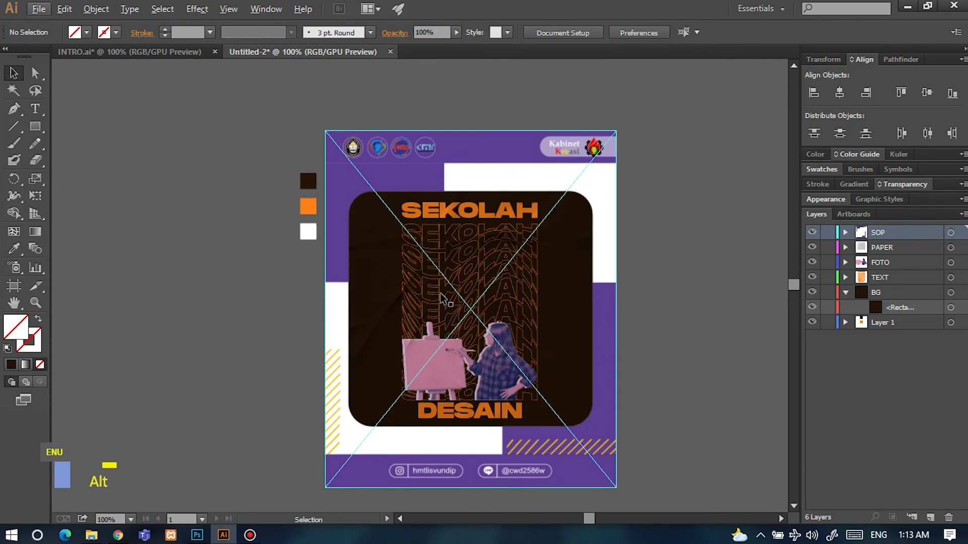
scroll(476, 298, "up", 1, "alt")
scroll(477, 299, "down", 1, "alt")
scroll(535, 320, "down", 1)
scroll(551, 328, "up", 1)
scroll(639, 336, "up", 1, "alt")
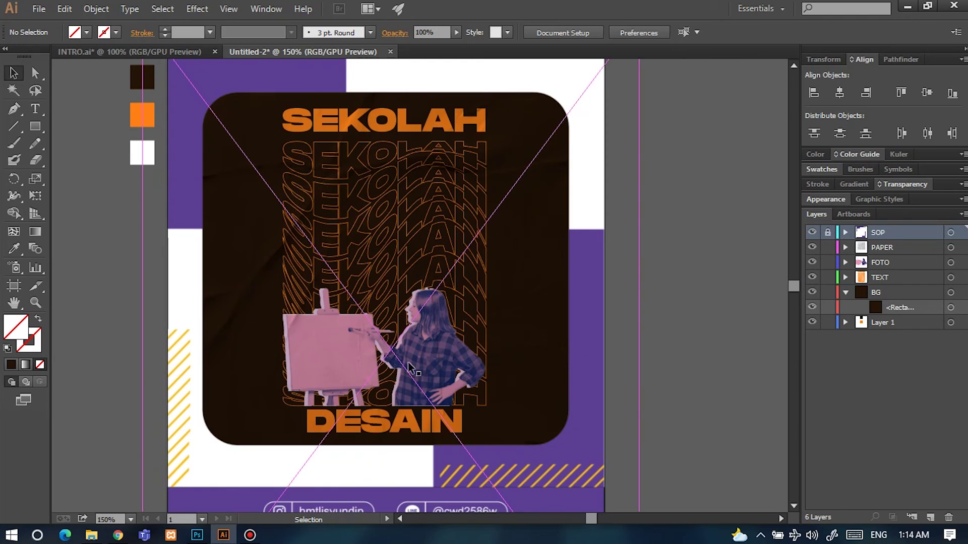
left_click(828, 247)
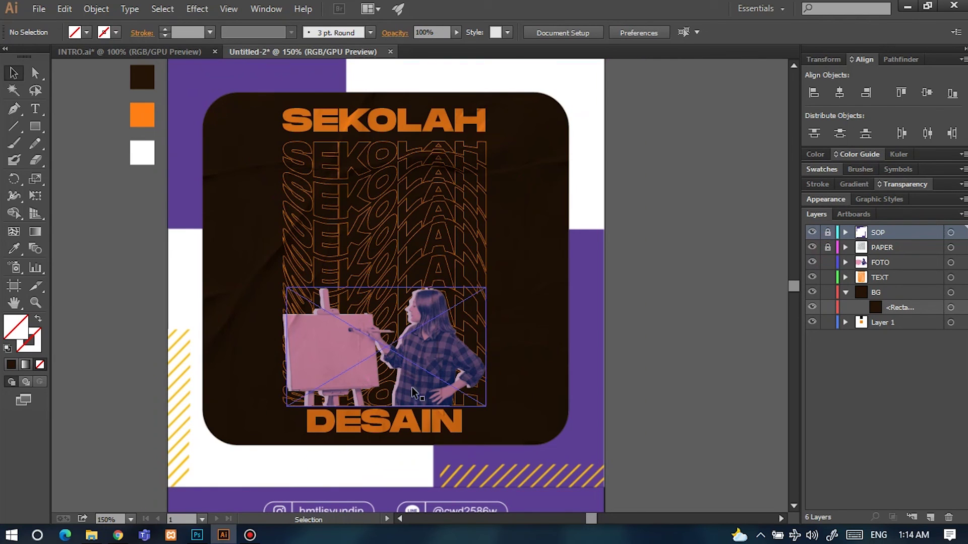
Select the painter photo on the poster and compare it with its source foto.psd in Photoshop.
left_click(420, 373)
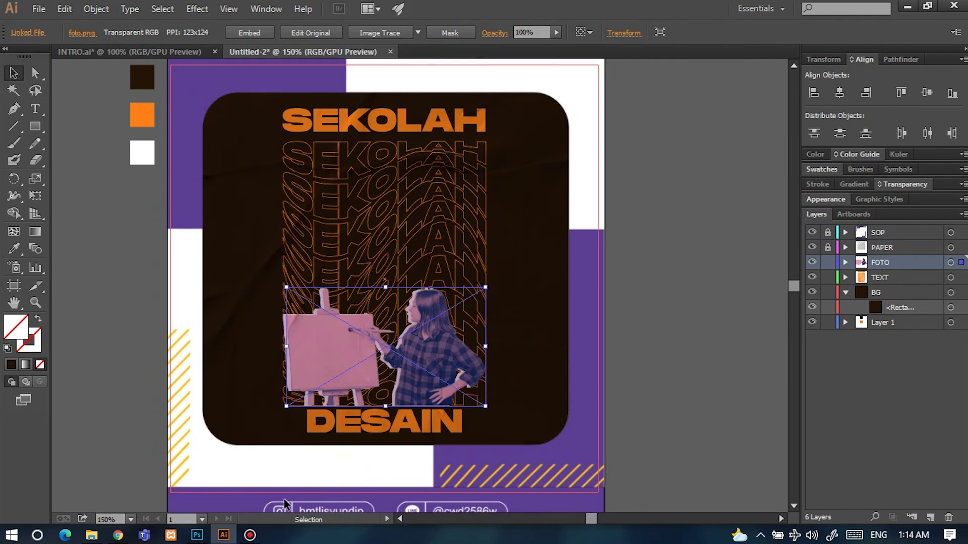
mouse_move(197, 533)
left_click(195, 491)
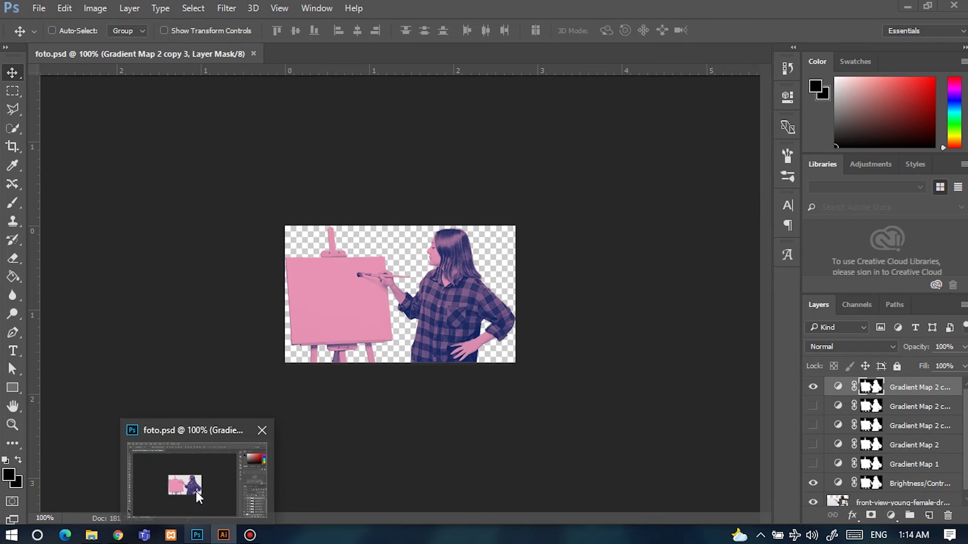
key("space")
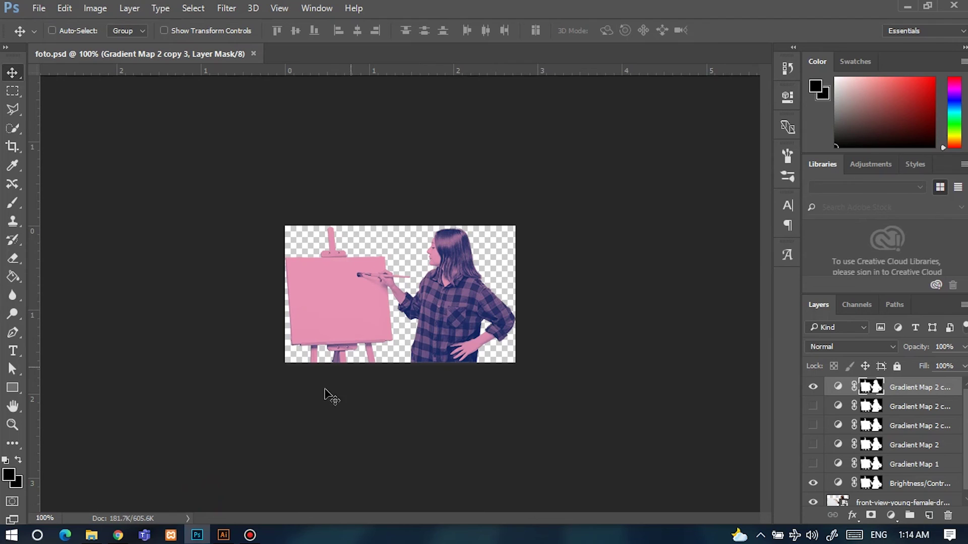
left_click(224, 537)
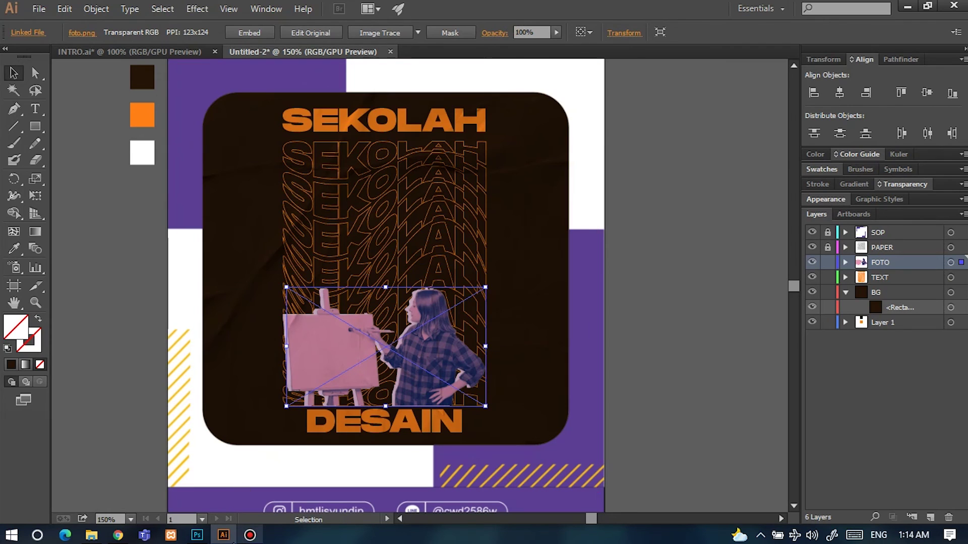
Preview the two topmost gradient maps of foto.psd in Photoshop by toggling their visibility, and return to Illustrator.
left_click(197, 535)
key("space")
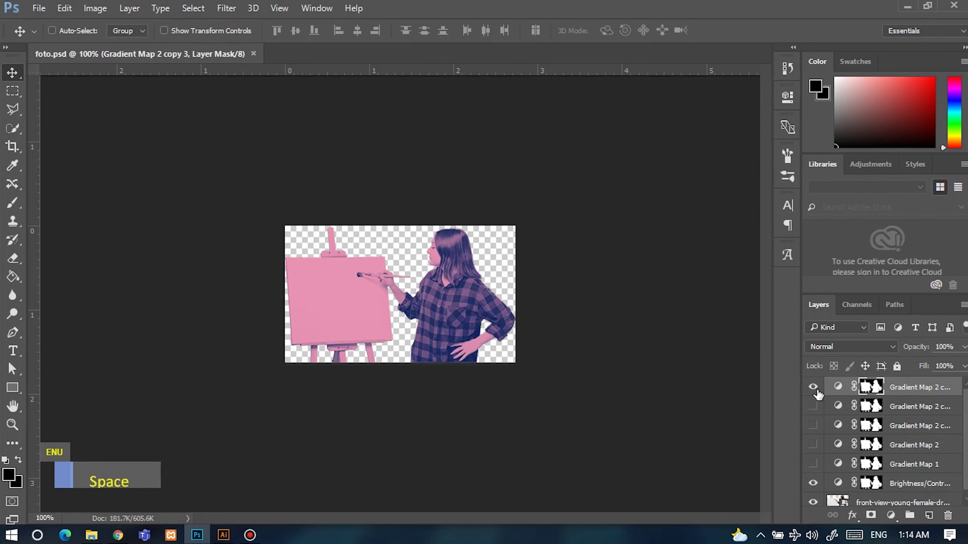
left_click(813, 387)
left_click(812, 406)
left_click(812, 407)
left_click(812, 388)
left_click(223, 535)
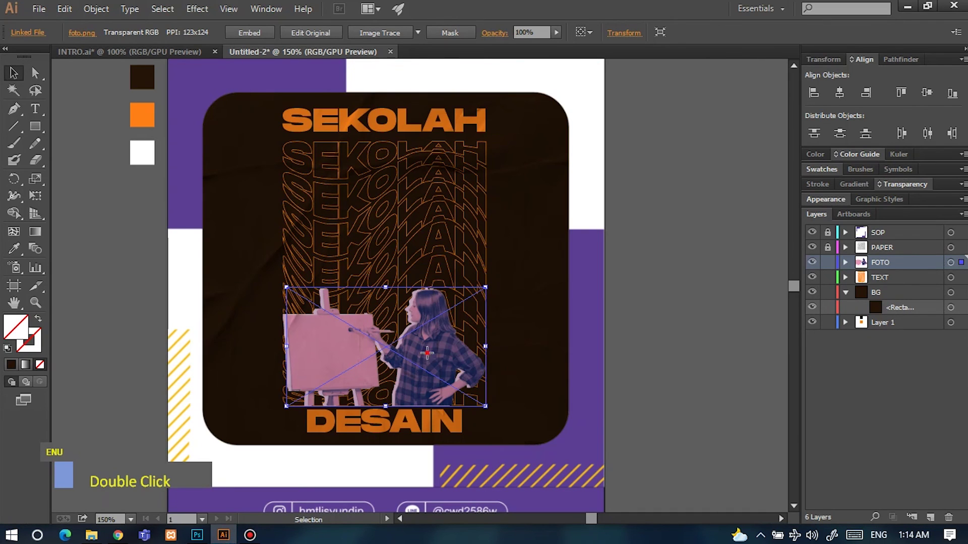
Delete the linked painter photo from the FOTO layer and place foto.psd as a linked file beside the artboard.
key("Delete")
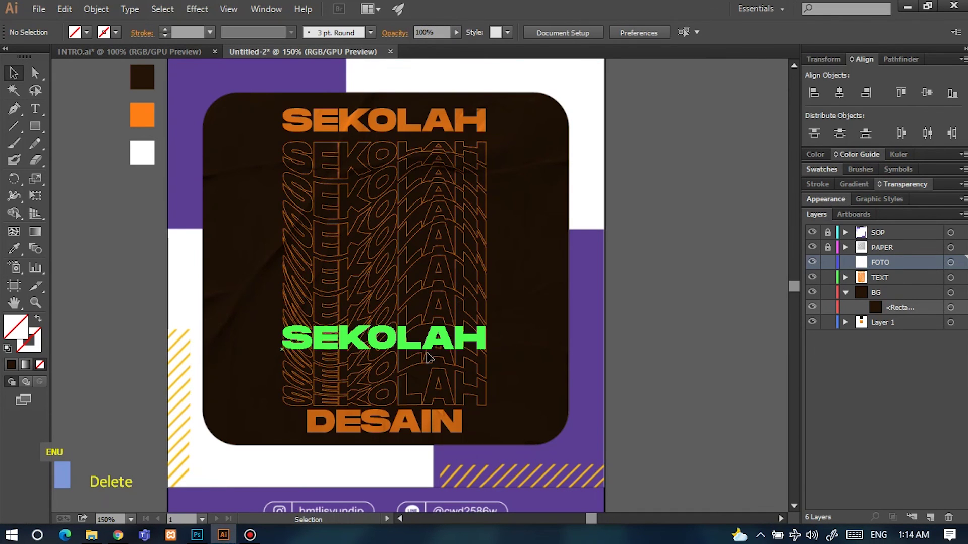
left_click(38, 10)
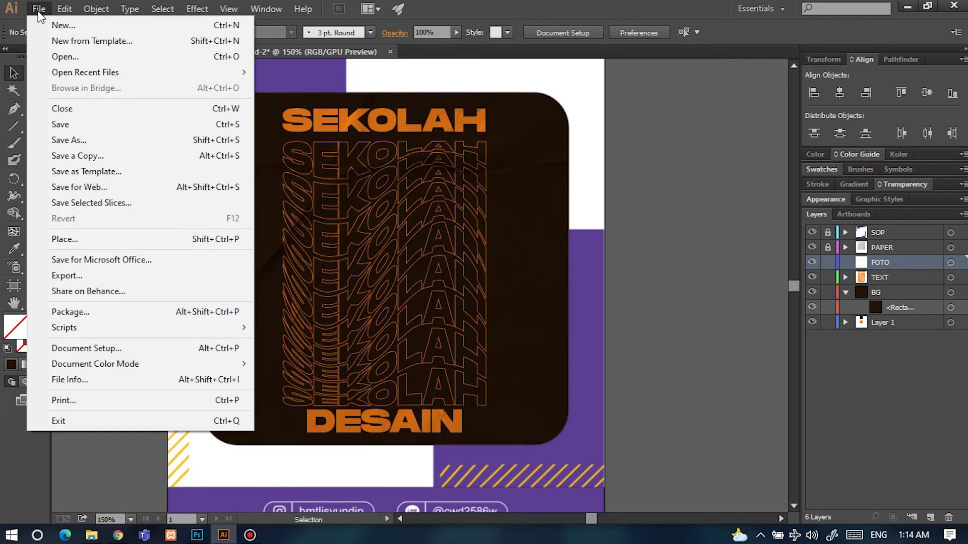
left_click(140, 239)
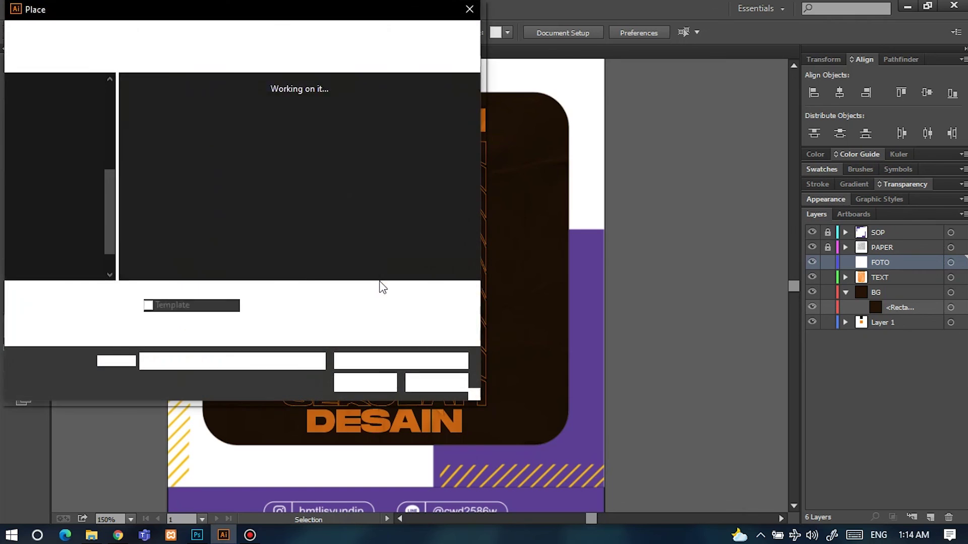
left_click(354, 130)
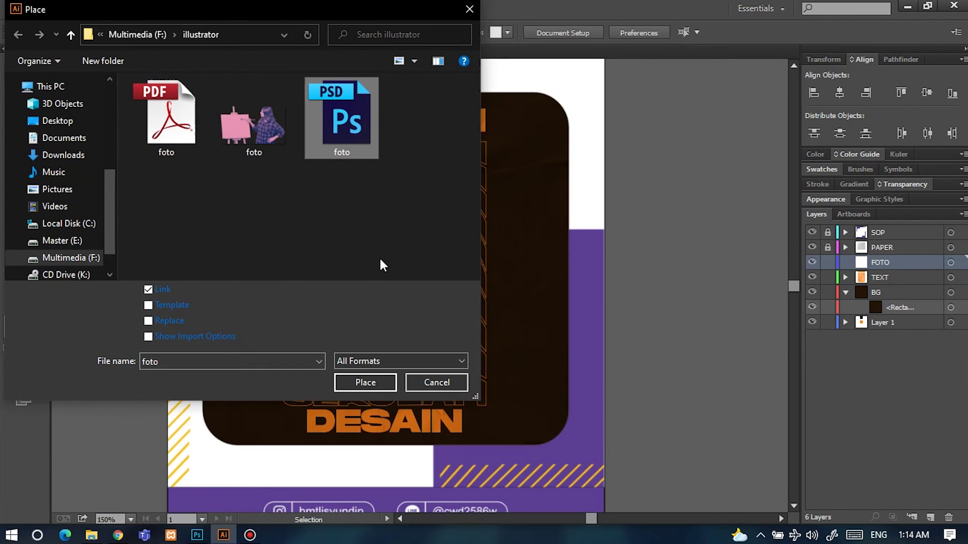
key("Return")
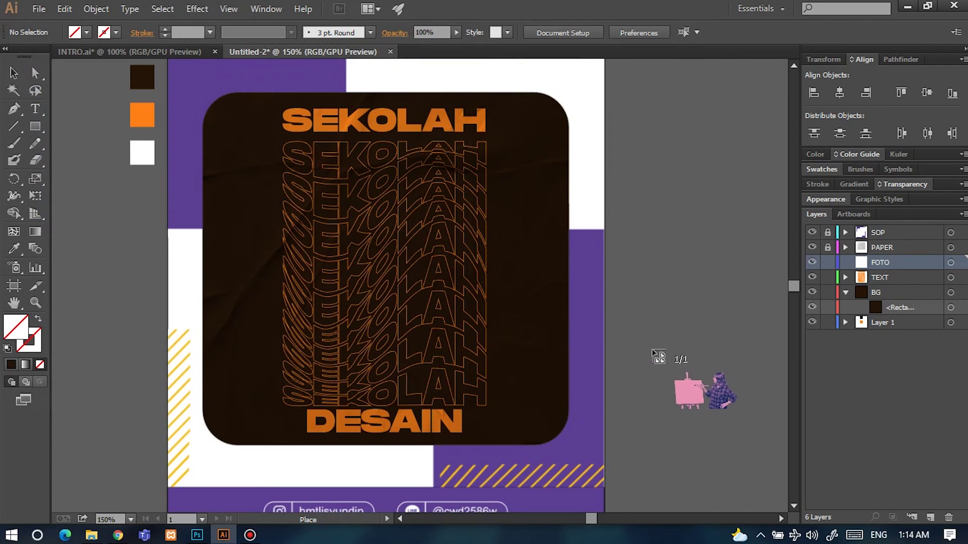
left_click(635, 328)
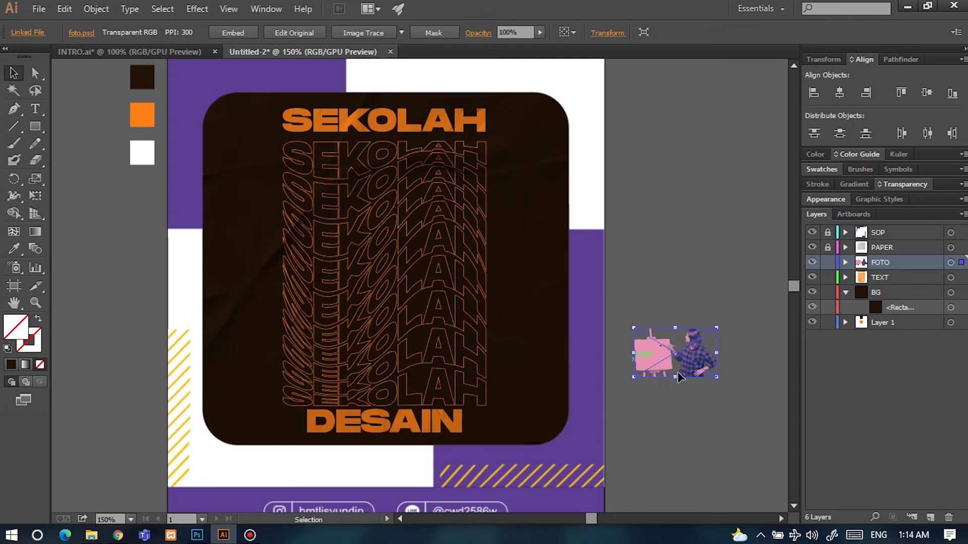
Move the placed foto.psd image just above DESAIN and scale it up to the width of the warped SEKOLAH text.
left_click_drag(684, 362, 462, 405)
left_click_drag(409, 379, 437, 376)
left_click_drag(311, 302, 283, 282)
left_click(706, 363)
left_click(452, 247)
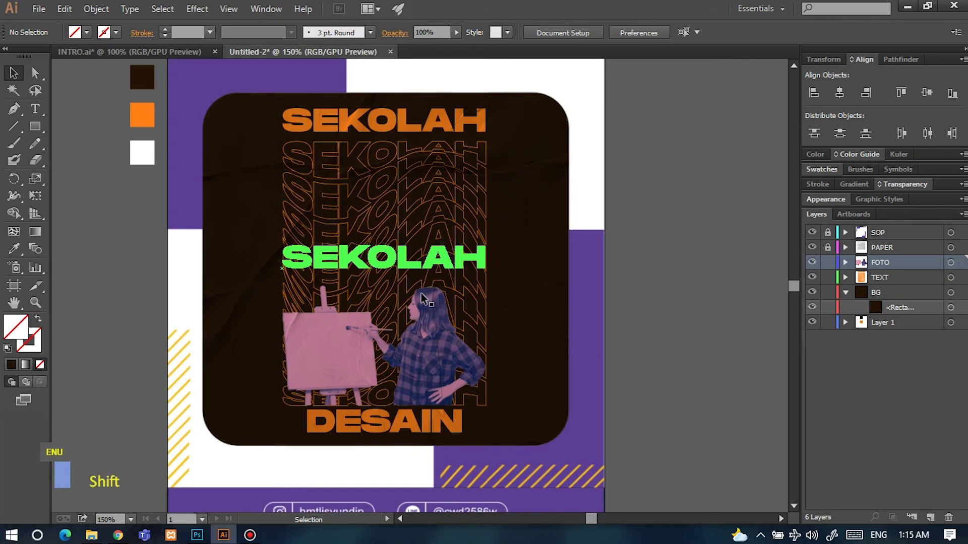
left_click(426, 361)
left_click(742, 382)
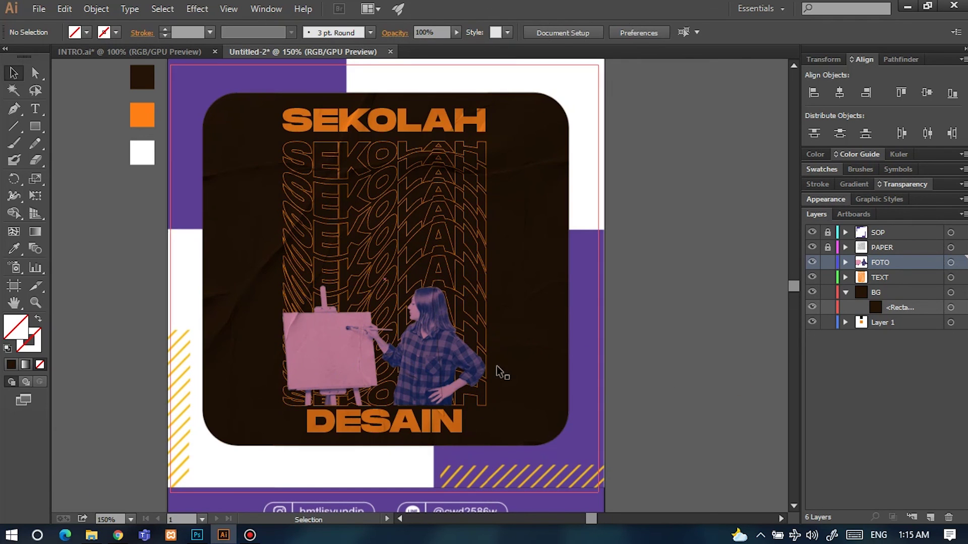
Switch to Photoshop, swap the topmost gradient map of foto.psd for the orange one directly beneath it, and save the file.
scroll(474, 373, "up", 1)
scroll(450, 377, "down", 2)
scroll(420, 335, "up", 1, "alt")
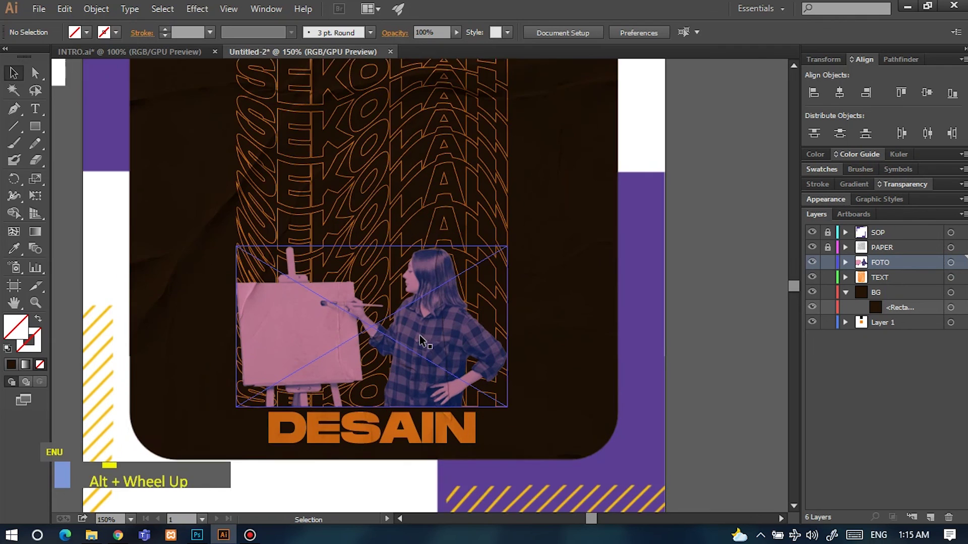
scroll(434, 356, "up", 1)
scroll(434, 355, "up", 1)
scroll(406, 364, "down", 1)
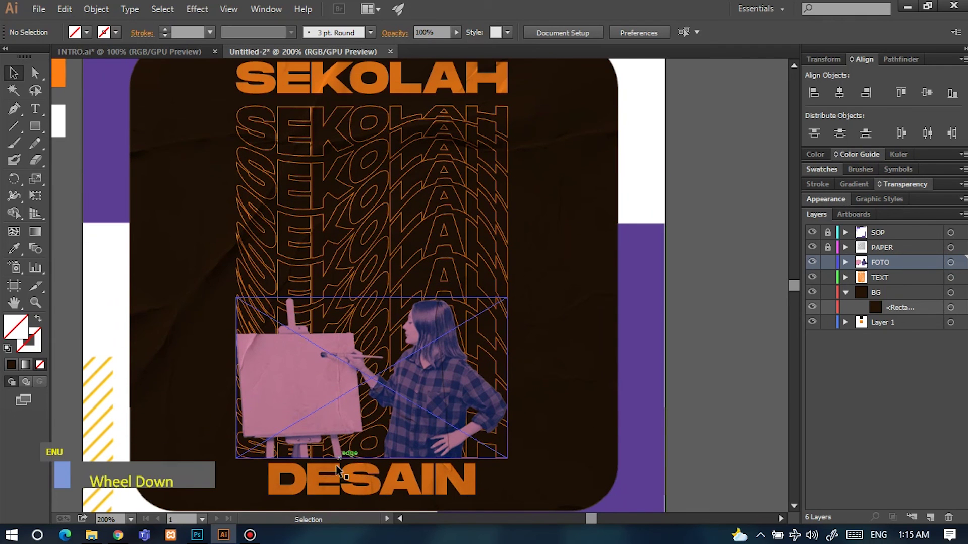
left_click(197, 535)
key("space")
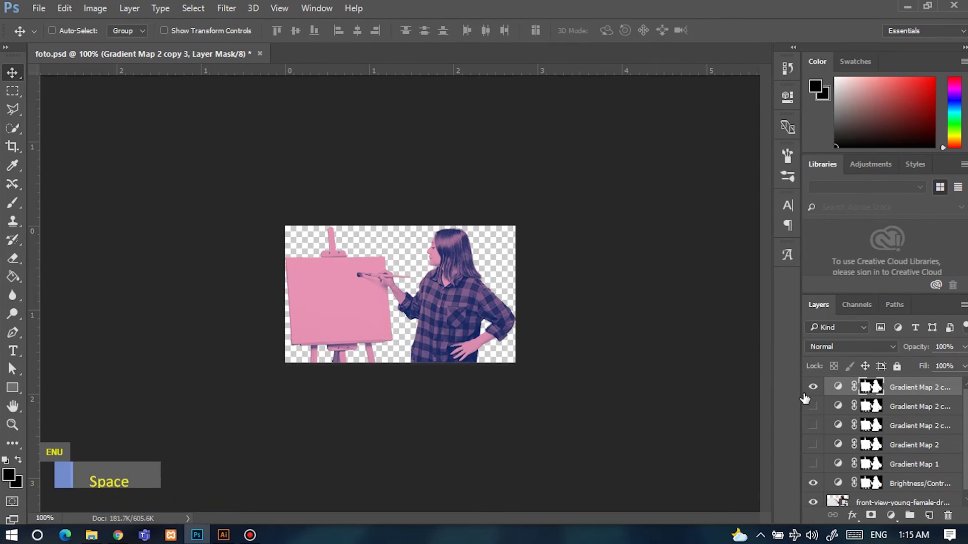
left_click(812, 389)
left_click(813, 407)
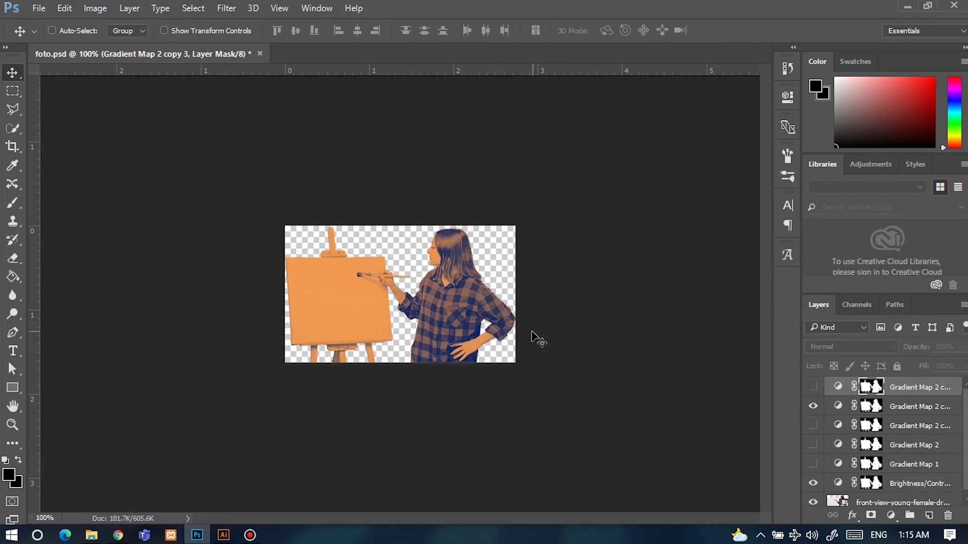
key("ctrl+s")
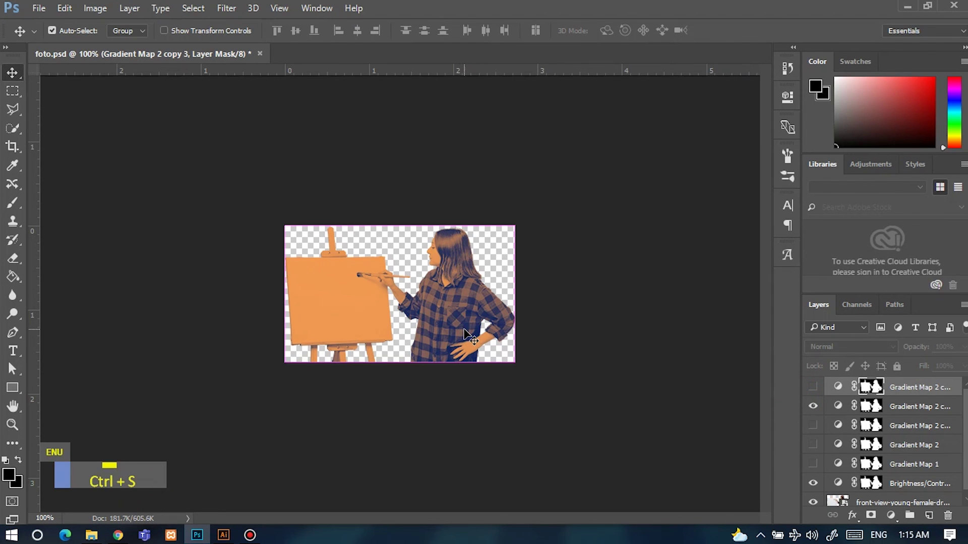
Return to Illustrator and update the modified foto.psd link on the poster.
left_click(224, 535)
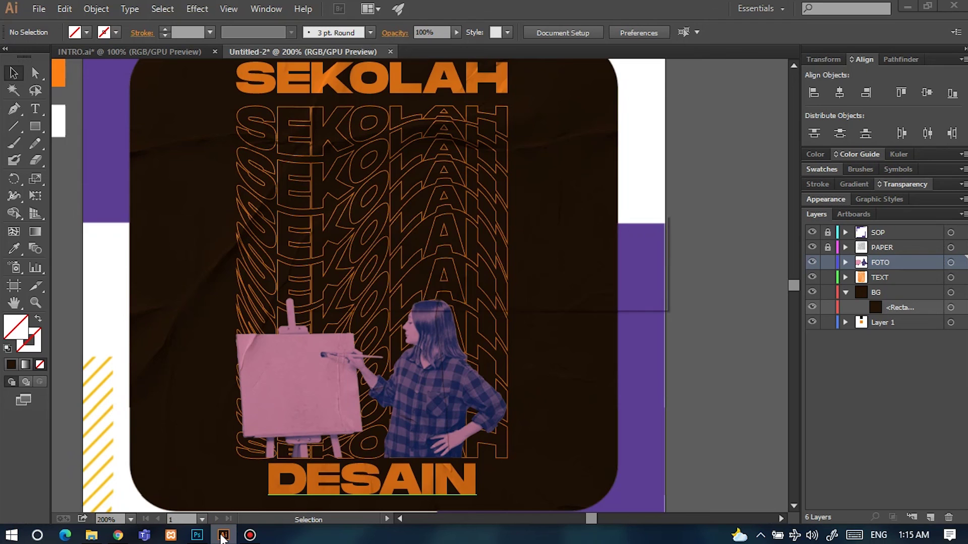
mouse_move(432, 229)
left_mouse_down()
mouse_move(396, 147)
mouse_move(434, 227)
left_mouse_up()
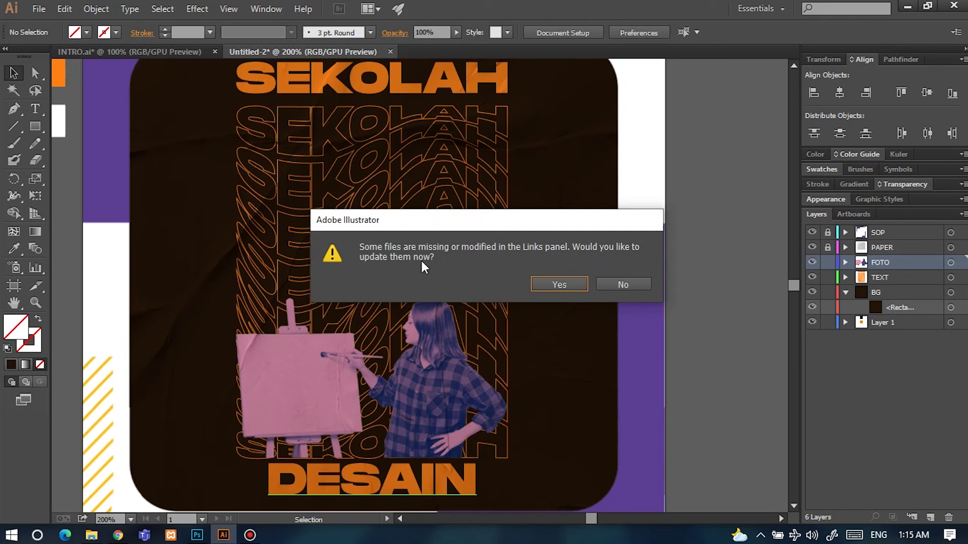
left_click(560, 287)
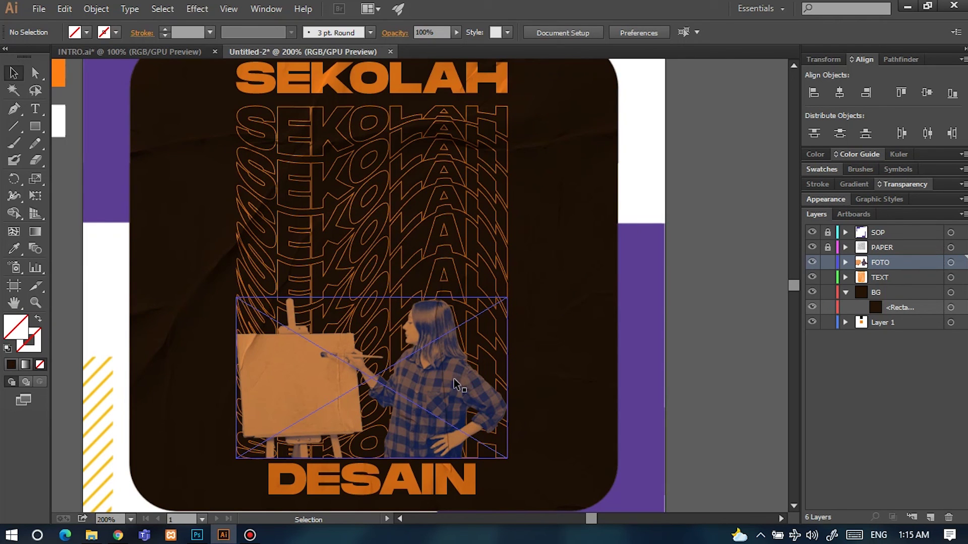
Examine the updated painter photo up close and within the whole poster layout.
left_click(462, 409)
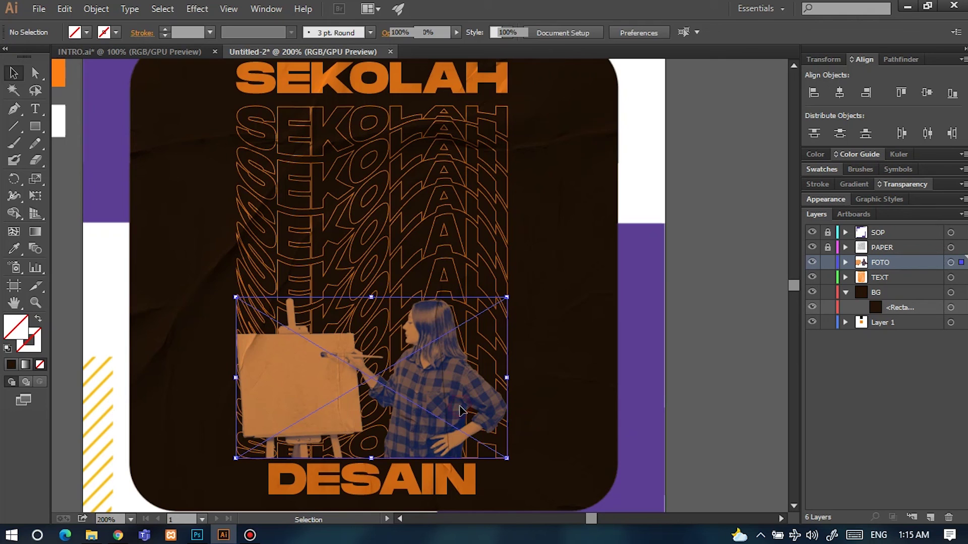
left_click(713, 400)
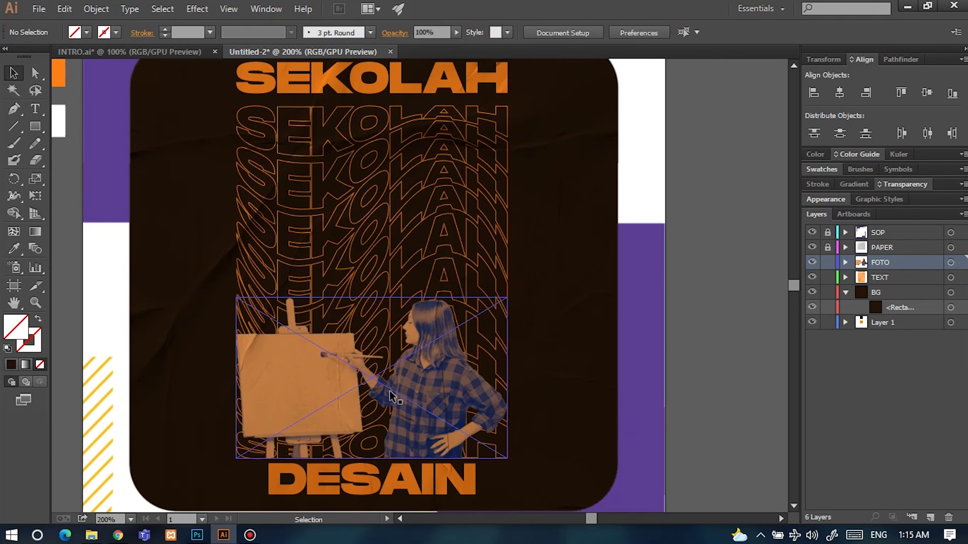
scroll(396, 400, "down", 1)
scroll(395, 400, "down", 1)
scroll(390, 398, "down", 1, "alt")
scroll(367, 407, "up", 1)
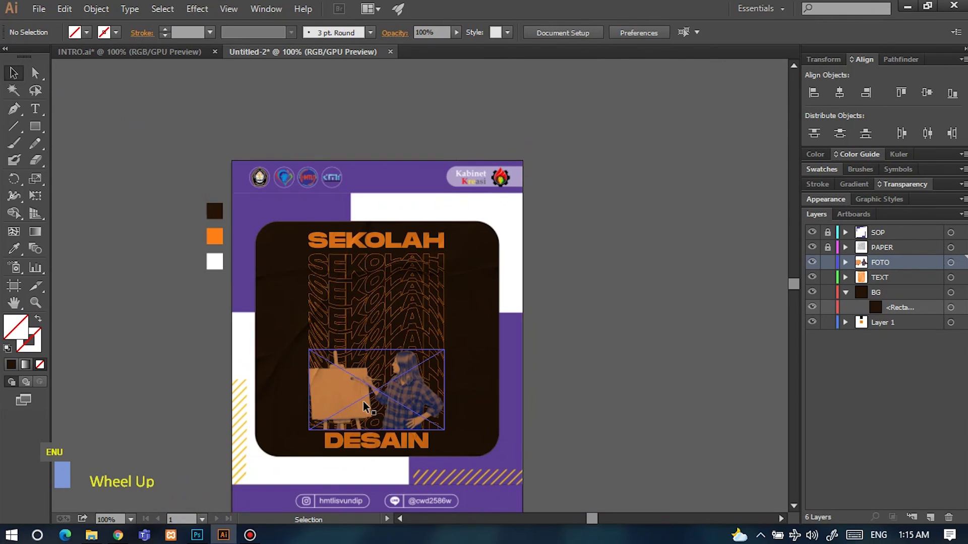
scroll(367, 406, "down", 1)
scroll(368, 407, "up", 3, "ctrl")
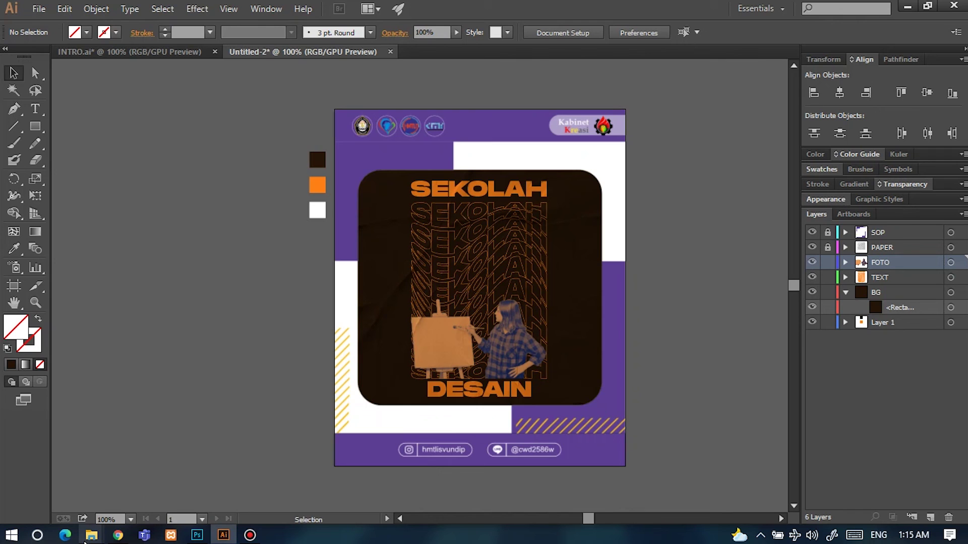
Review the SOP frame variants and the SOP KMI.cdr source in the SOP folder, and return to the Illustrator poster.
mouse_move(87, 538)
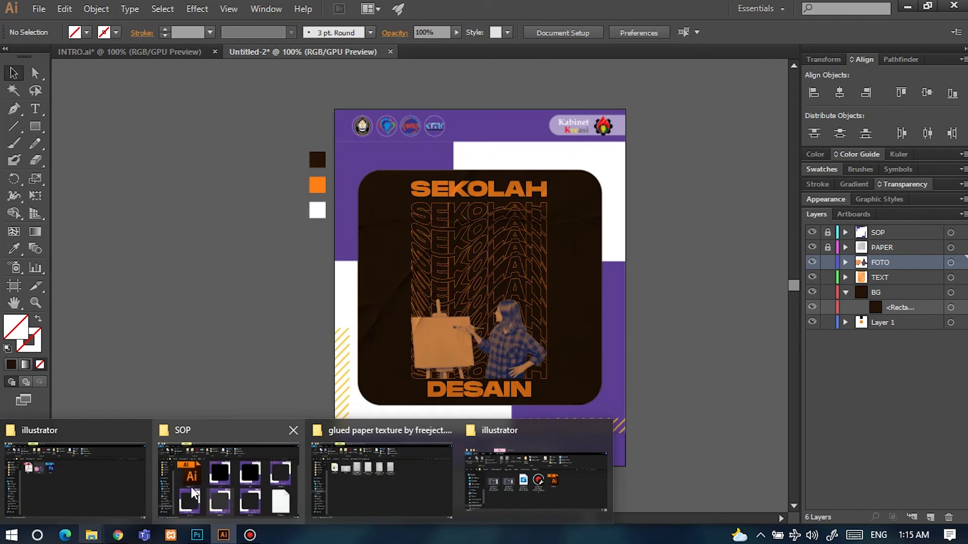
left_click(224, 479)
left_click(804, 409)
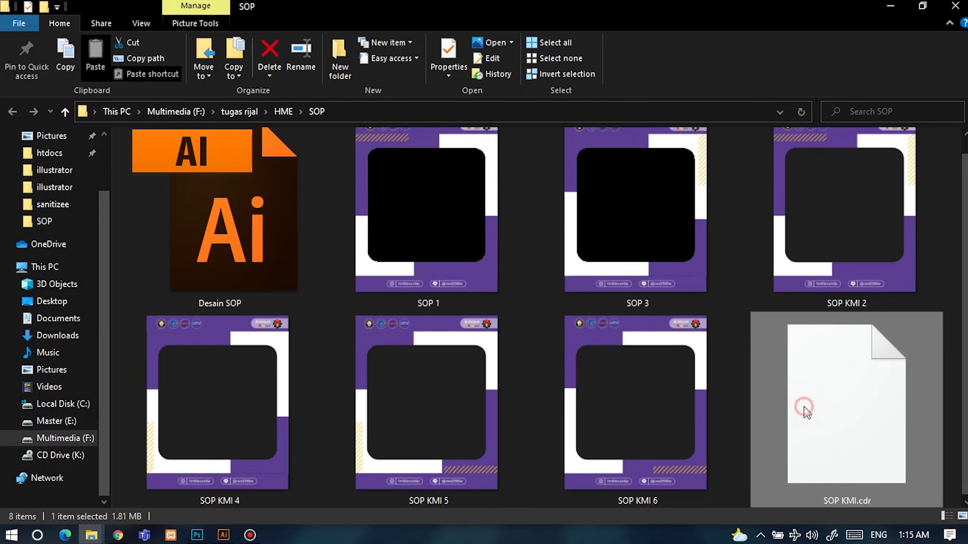
left_click(702, 421)
left_click(846, 411)
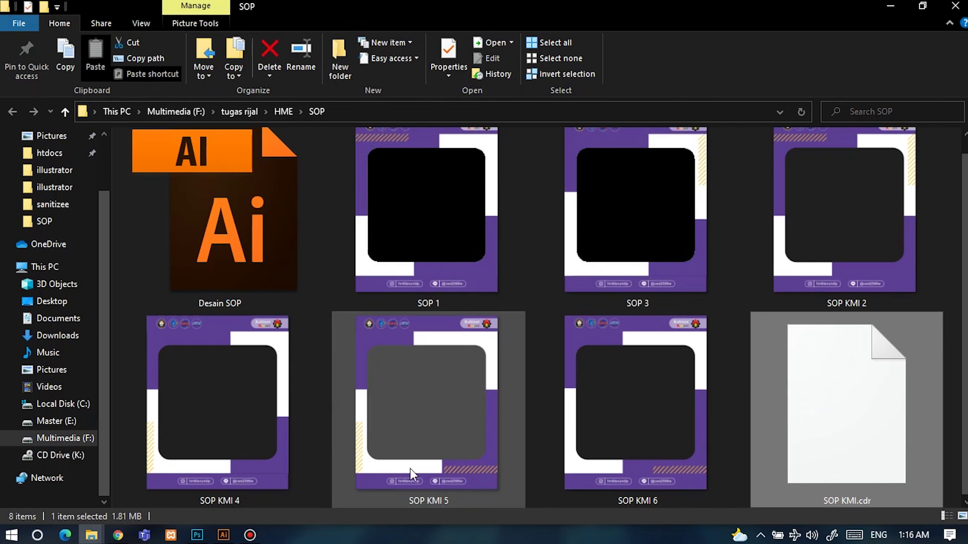
left_click(638, 401)
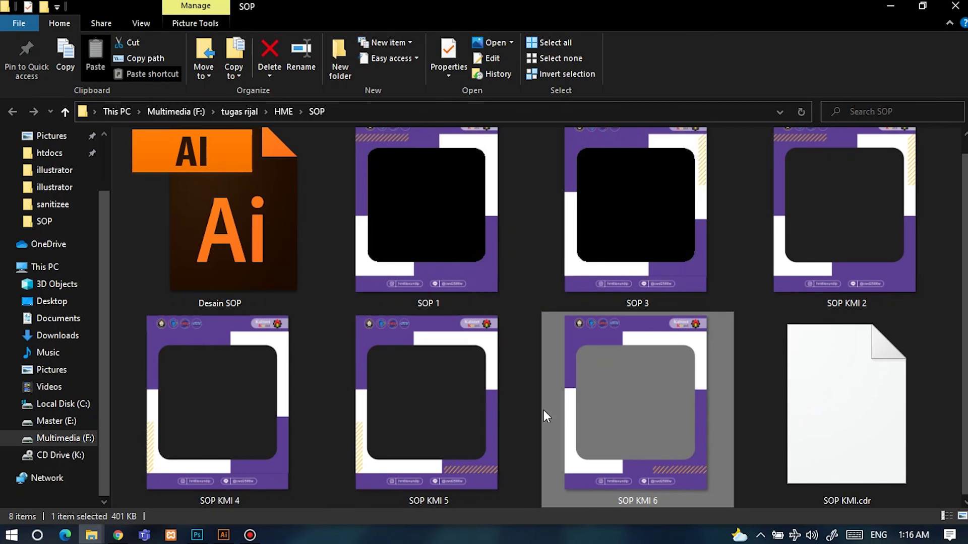
left_click(428, 416)
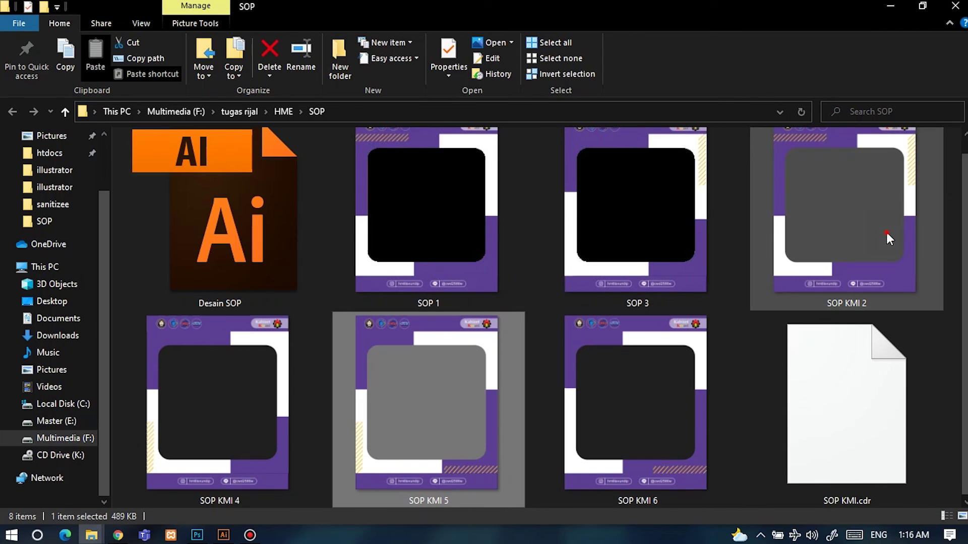
scroll(442, 383, "down", 1)
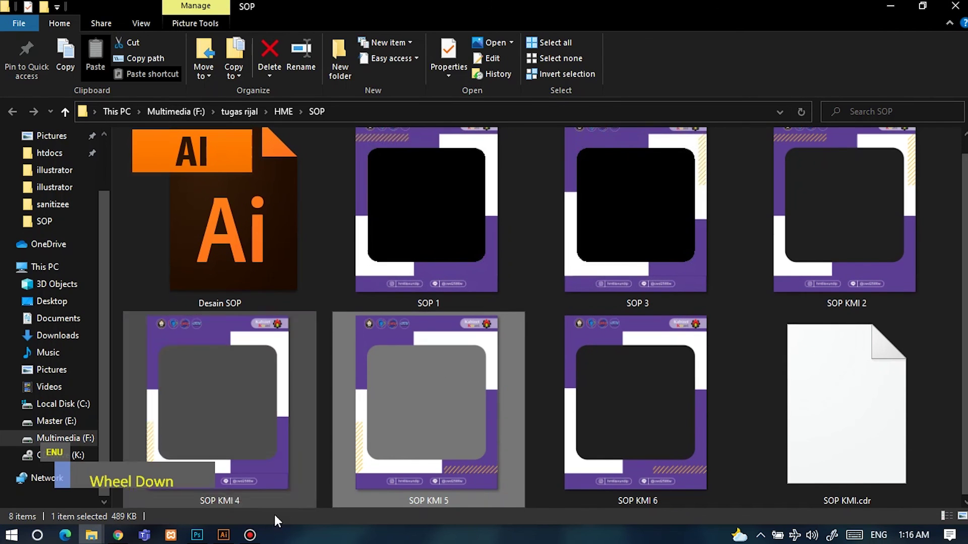
mouse_move(223, 535)
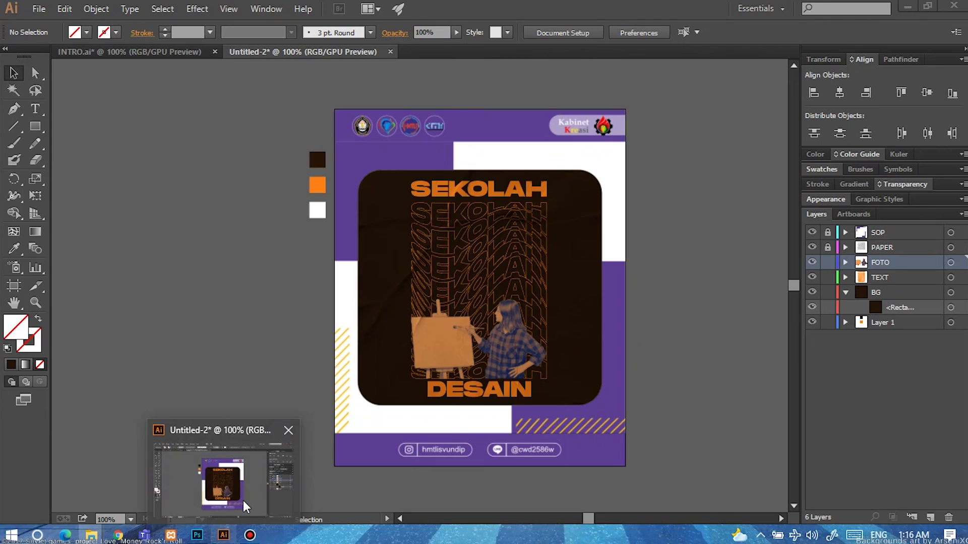
left_click(243, 501)
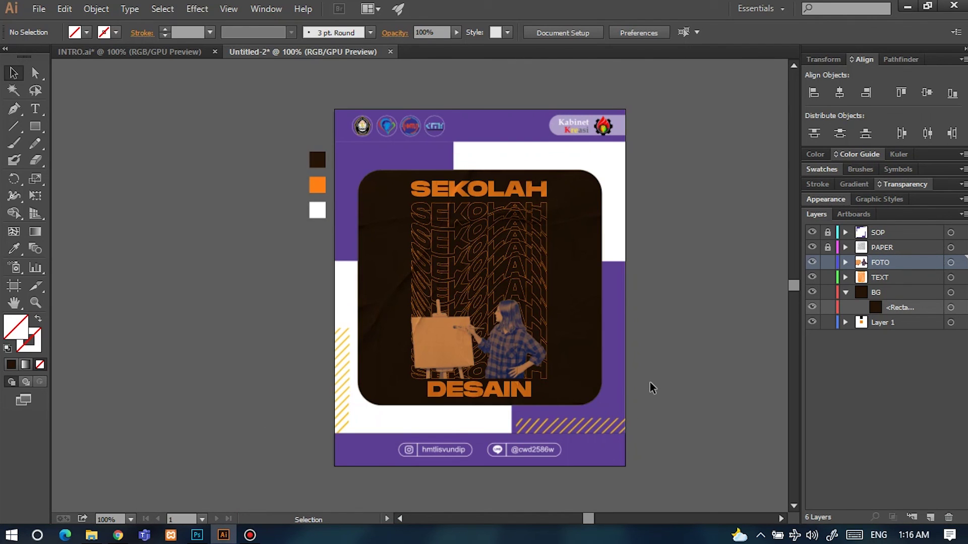